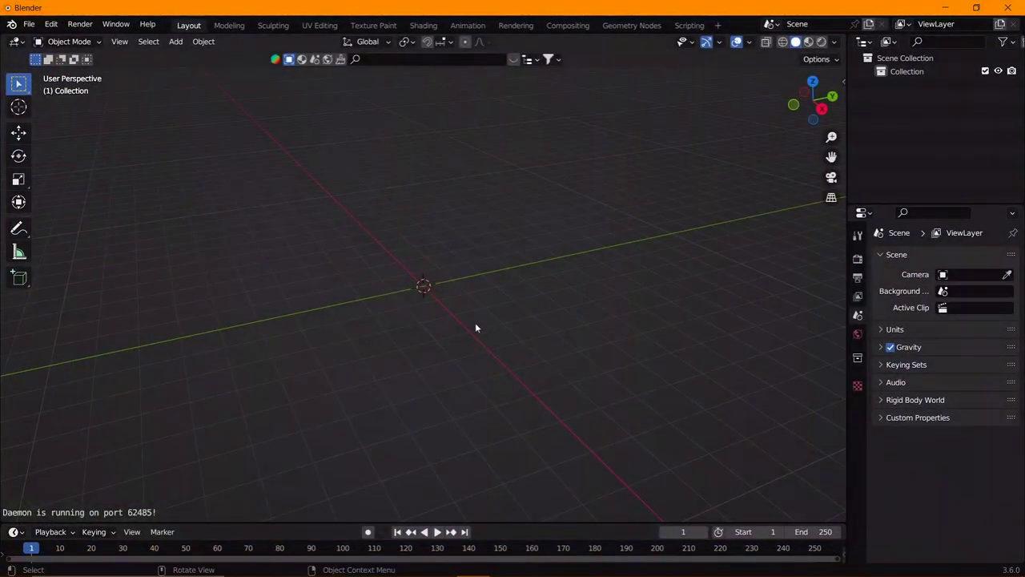
- Add a ground plane and scale it up to about 23.776
key(shift+a)
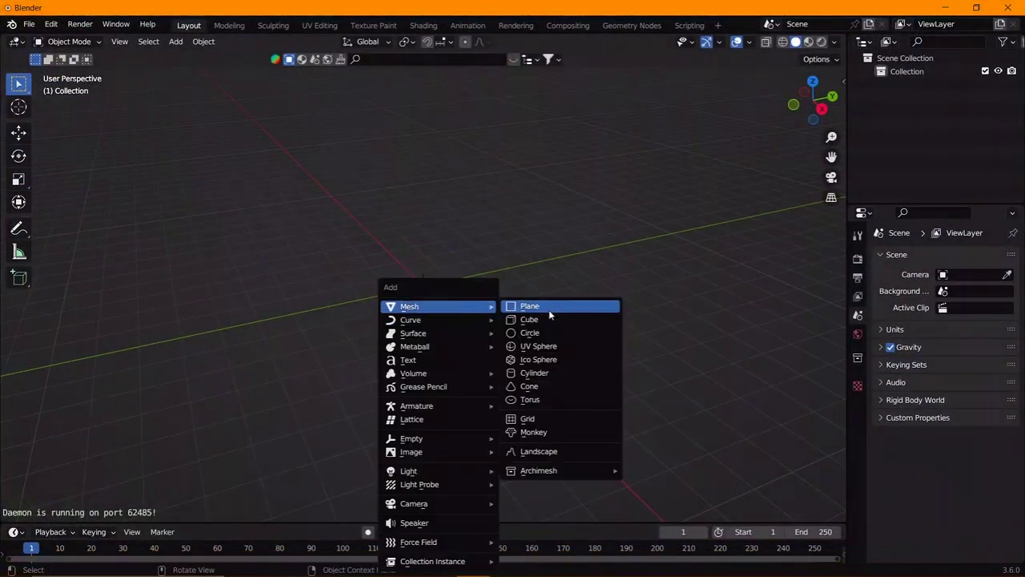
click(528, 304)
text(g9)
key(Return)
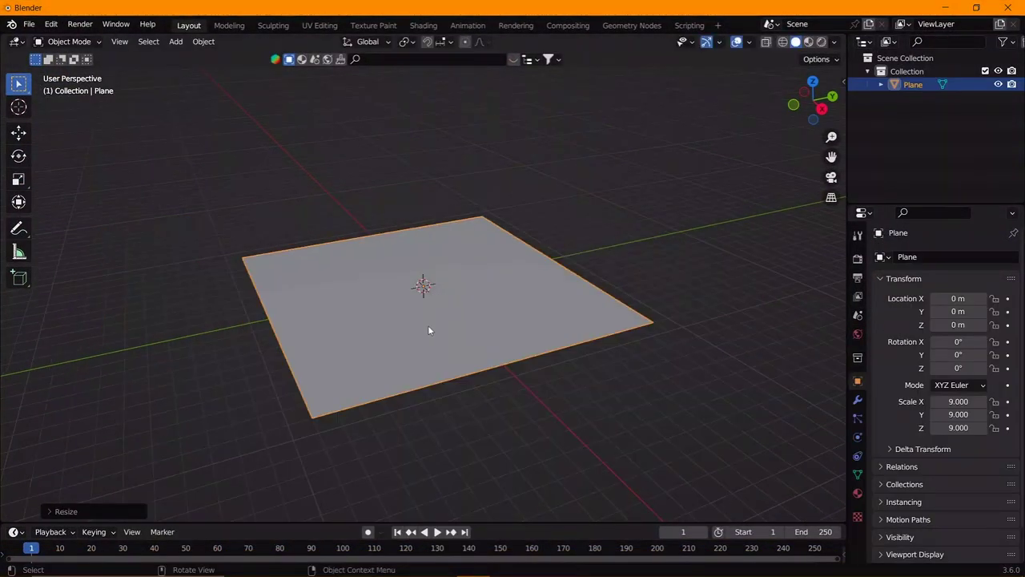
middle_drag(427, 325, 526, 337)
key(s)
click(670, 349)
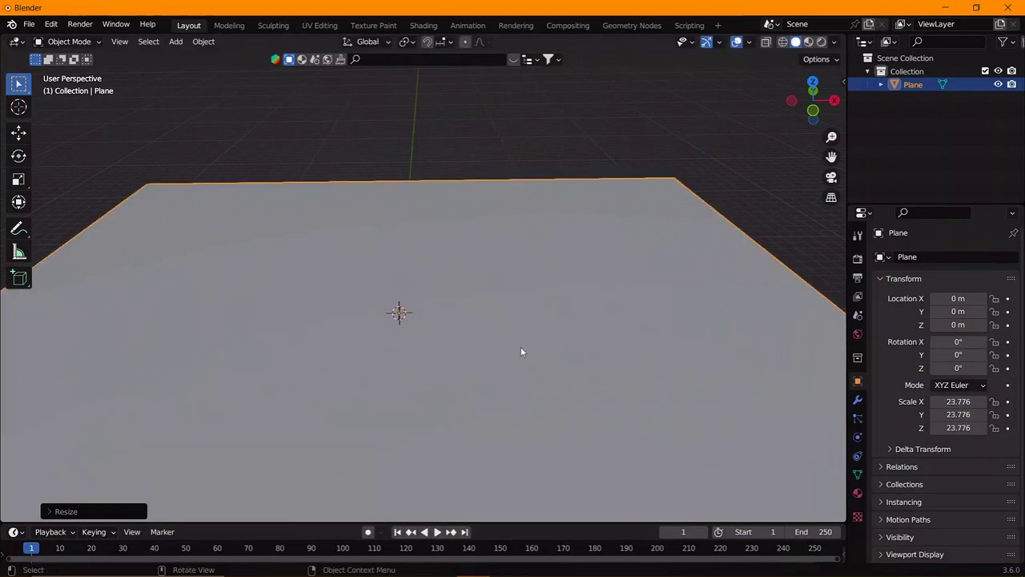
- Add a cube, stretch it along Z and raise it
key(shift+a)
click(561, 323)
key(s)
key(z)
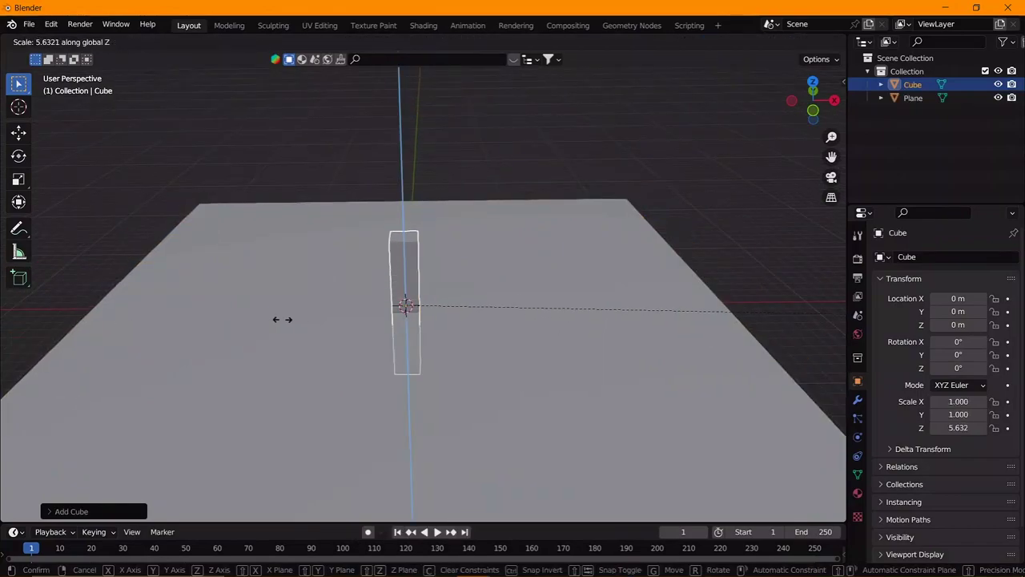
click(410, 300)
middle_drag(410, 299, 506, 320)
key(g)
key(z)
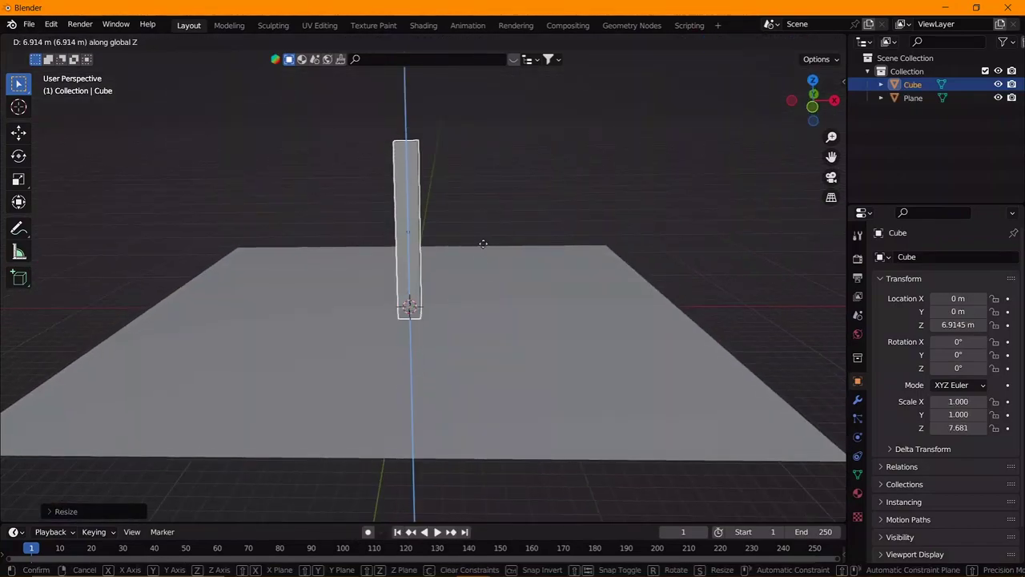
click(569, 266)
- Make the cube taller along Z and lift it again
key(s)
key(z)
click(567, 272)
key(g)
key(z)
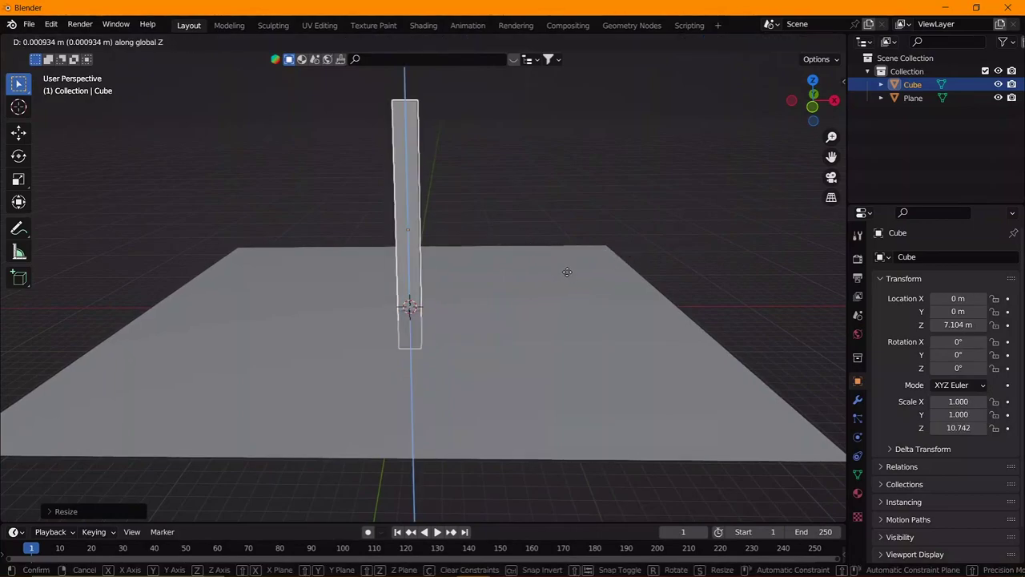
click(568, 238)
scroll(515, 259, down, 3)
middle_drag(514, 259, 710, 293)
- Shrink the pillar uniformly to 0.480 and settle it upright on the plane
key(s)
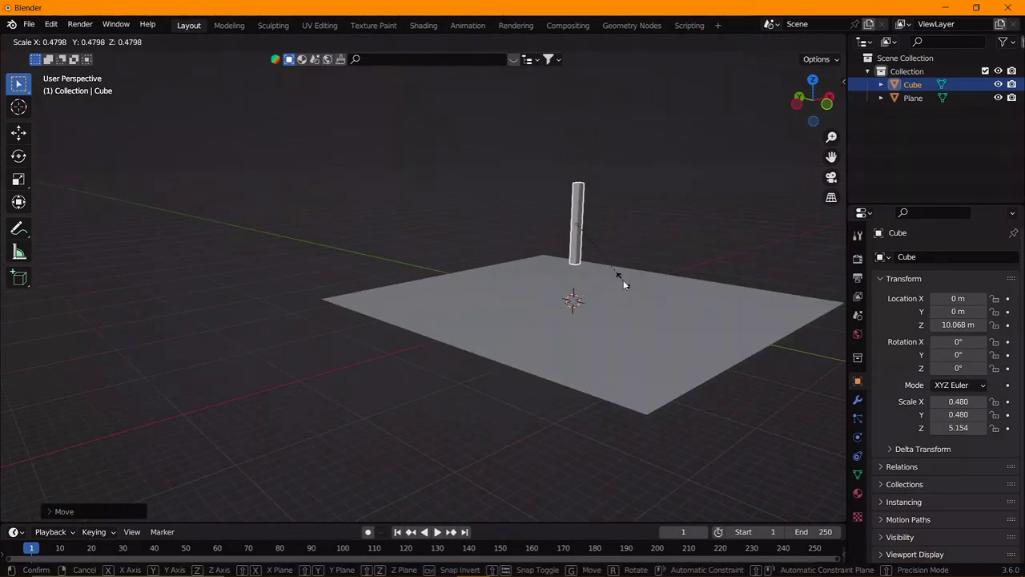
click(622, 280)
key(g)
key(z)
click(621, 339)
scroll(606, 304, up, 3)
mouse_move(606, 305)
middle_down()
mouse_move(469, 338)
mouse_move(475, 321)
mouse_move(412, 318)
mouse_move(430, 298)
mouse_move(439, 320)
mouse_move(451, 314)
middle_up()
key(g)
key(z)
click(473, 323)
scroll(440, 320, down, 3)
- Subdivide the ground plane's mesh with 40 cuts
click(686, 365)
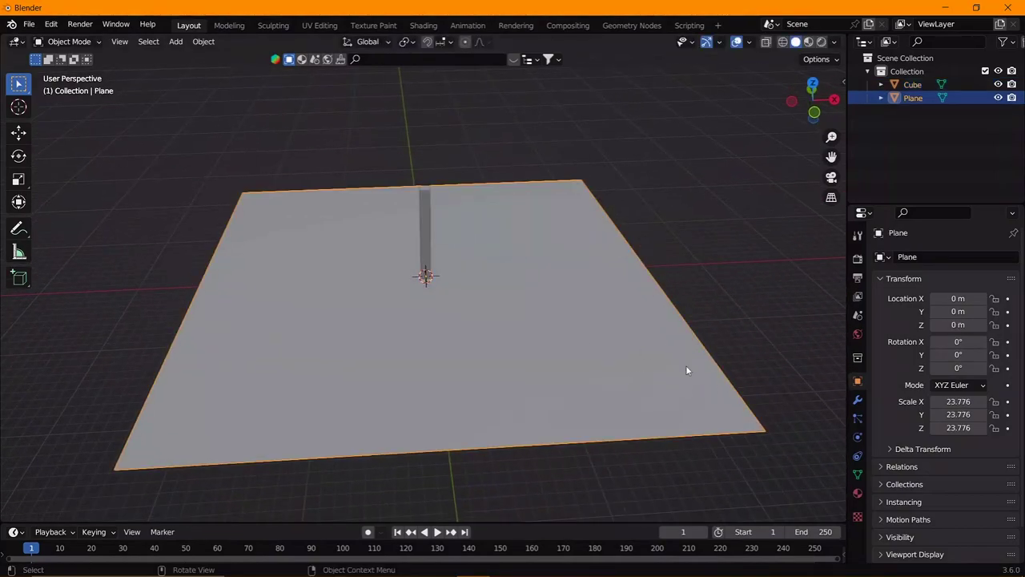
key(Tab)
right_click(427, 315)
click(399, 278)
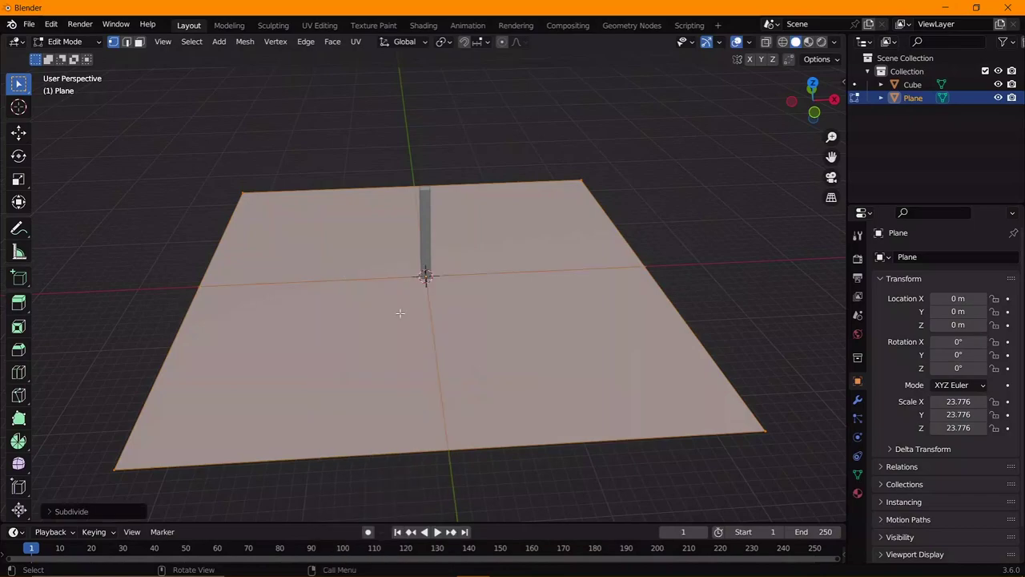
click(104, 517)
click(206, 419)
text(20)
key(Return)
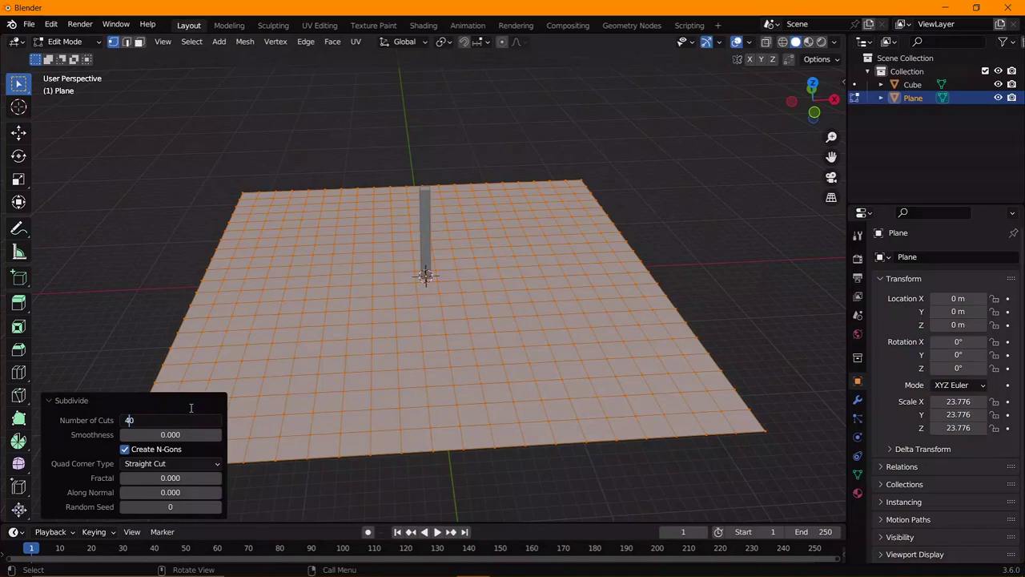
key(Return)
key(Tab)
mouse_move(473, 324)
middle_down()
mouse_move(439, 351)
mouse_move(444, 340)
mouse_move(426, 340)
middle_up()
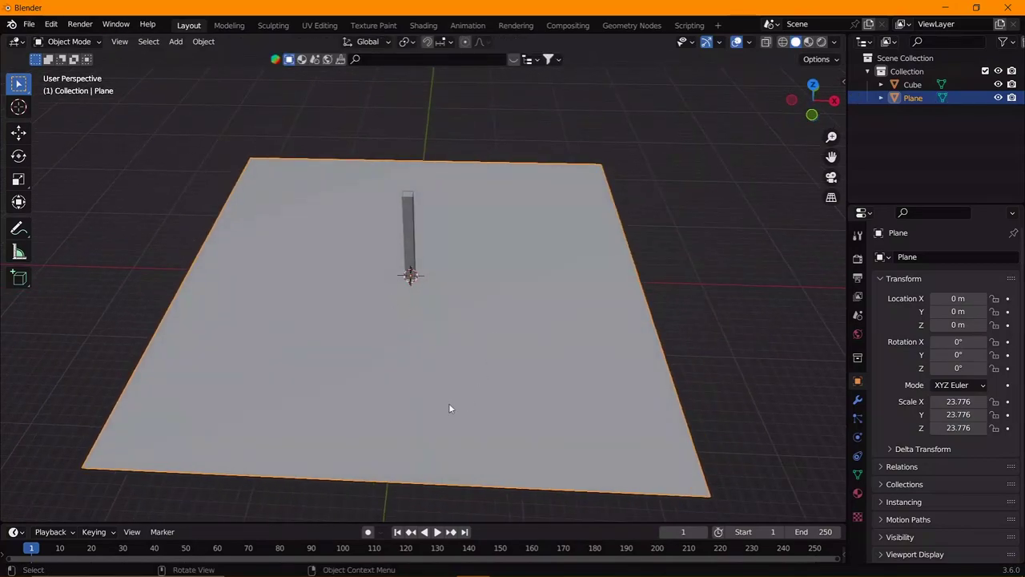
- Add a vertex group named Group to the plane and deselect all vertices
click(857, 475)
click(1008, 298)
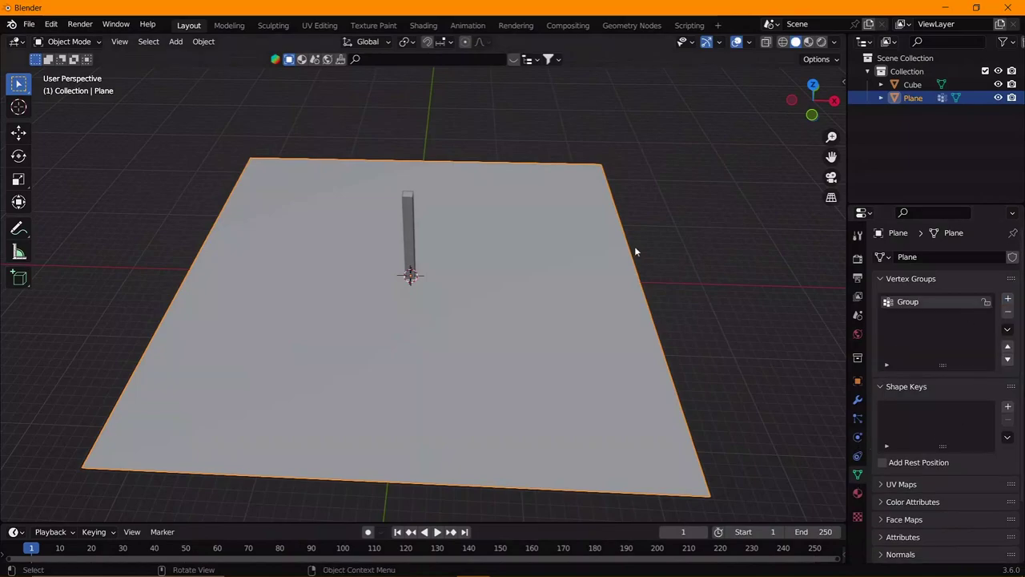
key(Tab)
key(alt+a)
mouse_move(634, 246)
middle_down()
mouse_move(457, 316)
mouse_move(422, 240)
middle_up()
- Brush-select the two side areas of the grid for vertex group Group
key(c)
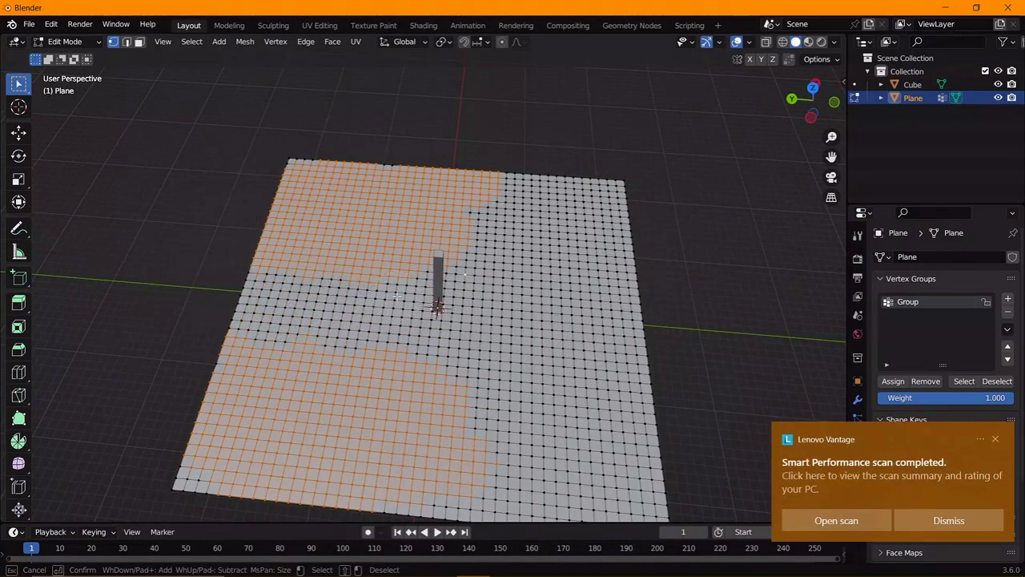
click(996, 439)
middle_drag(448, 320, 557, 306)
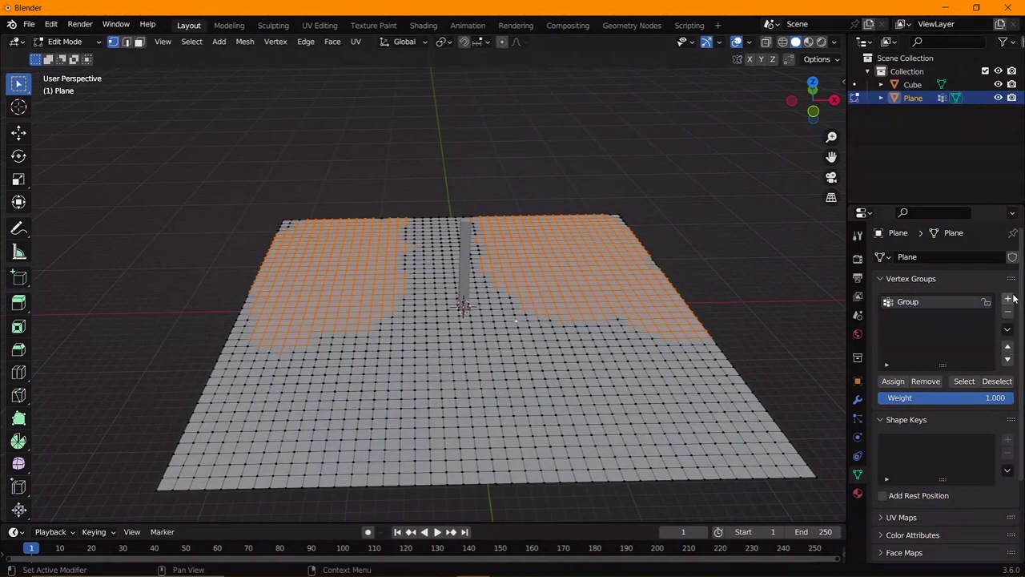
- Invert the selection to the central street strip for Group.001, back in Object Mode
key(Tab)
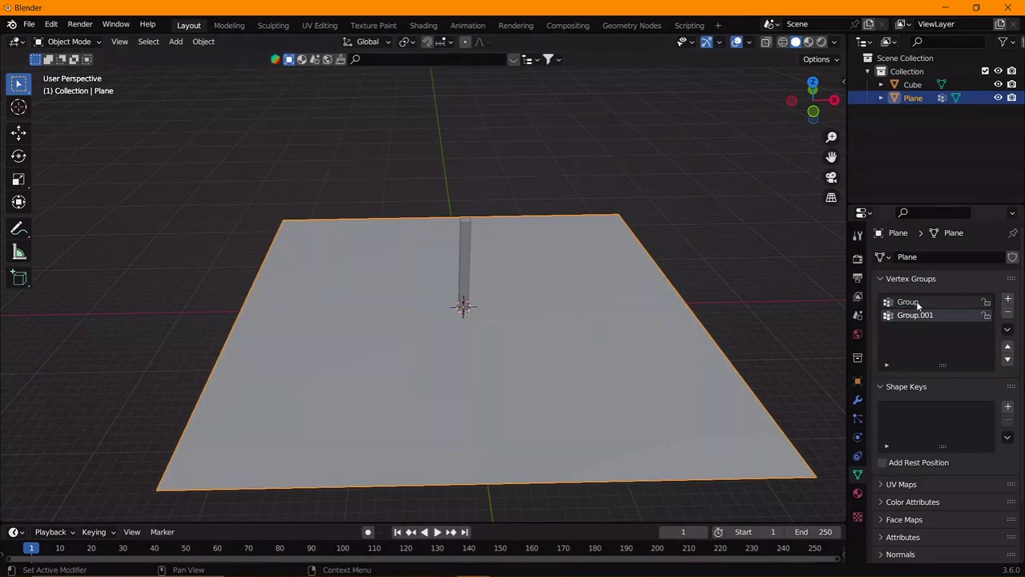
key(Tab)
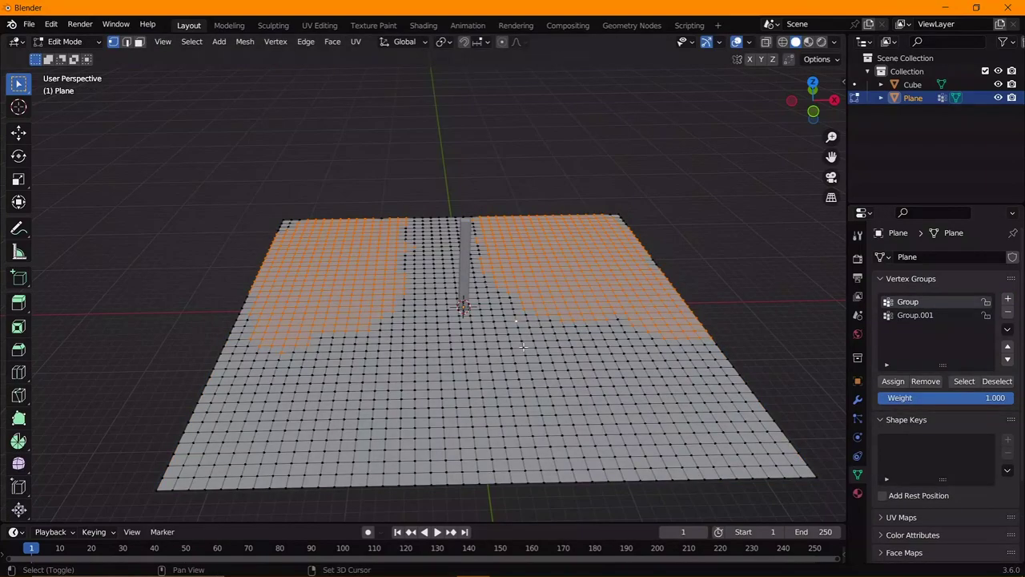
key(ctrl+i)
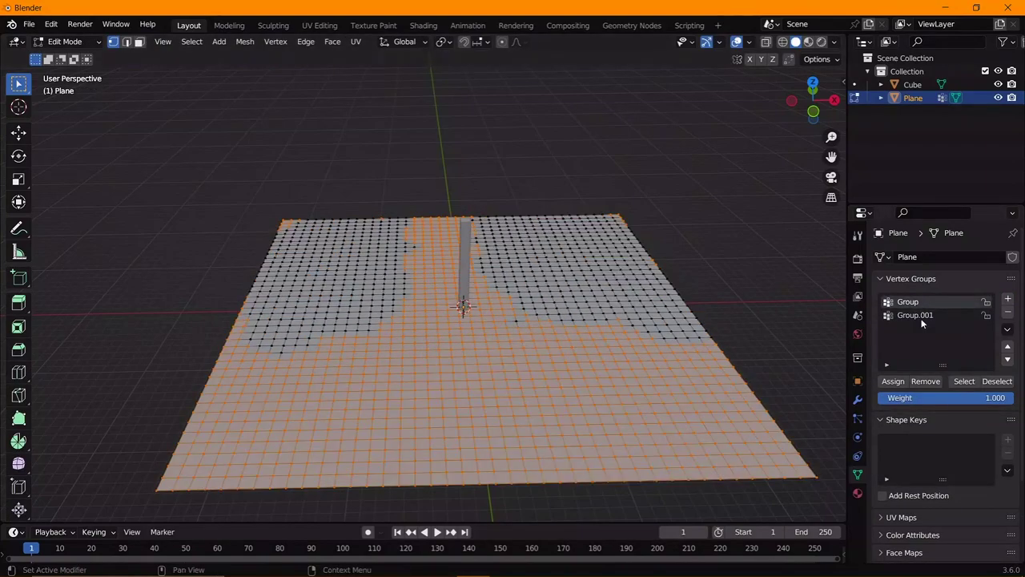
key(Tab)
middle_drag(539, 305, 505, 331)
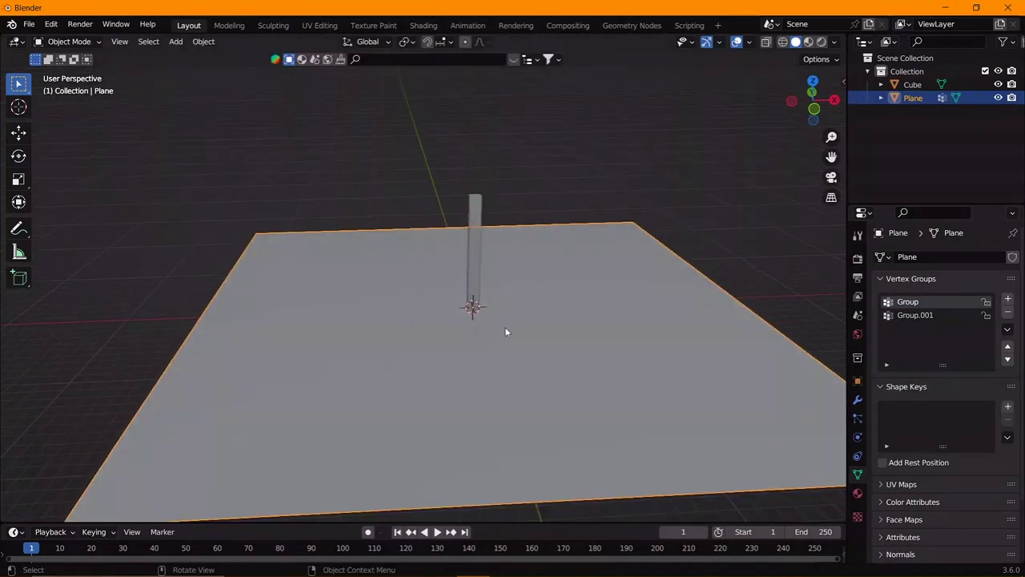
- Add a Hair particle system to the plane rendered as the Cube object
click(858, 418)
click(1007, 256)
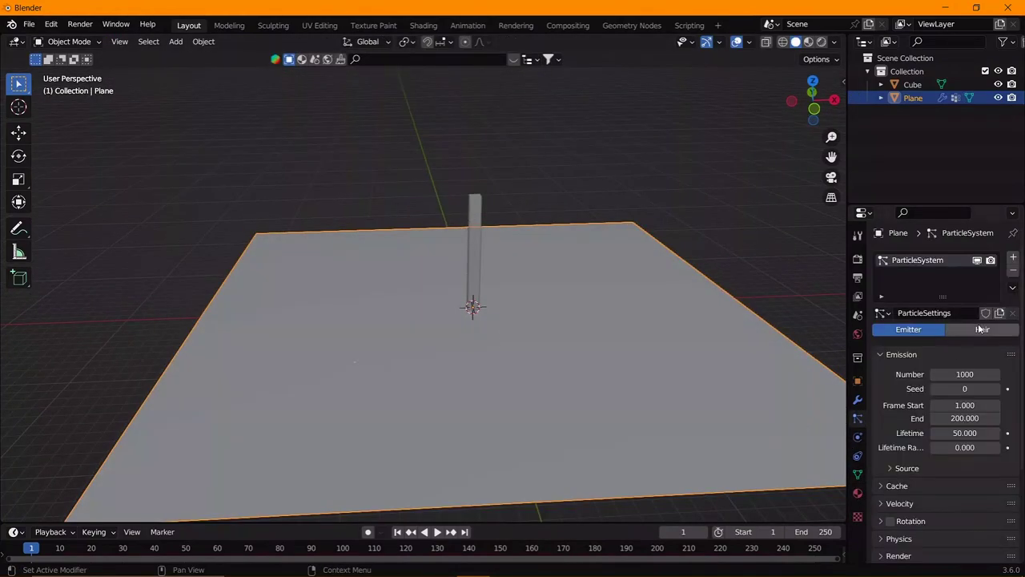
click(976, 327)
scroll(966, 428, down, 1)
click(898, 412)
click(965, 430)
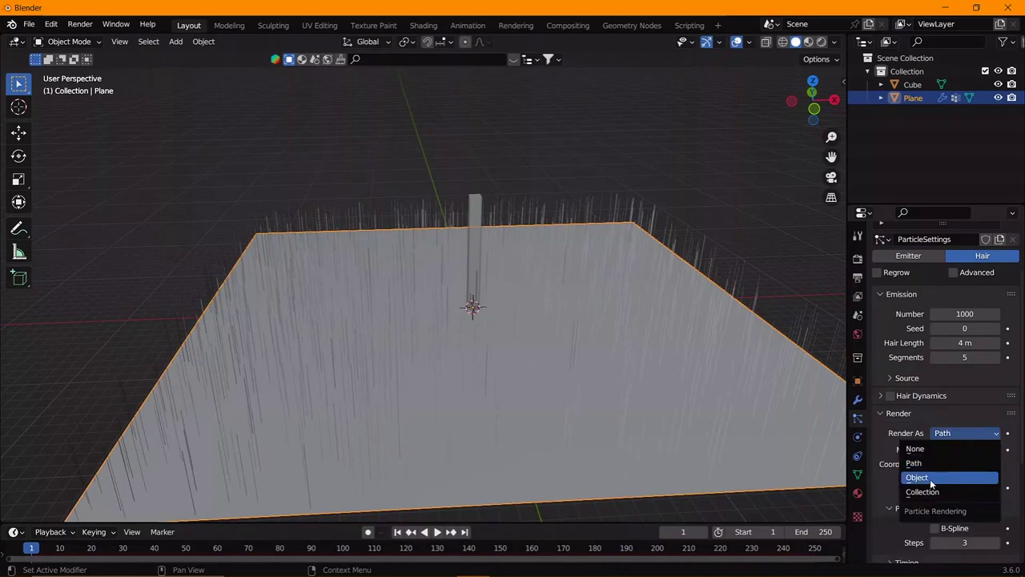
click(929, 476)
scroll(1004, 490, down, 1)
click(476, 243)
scroll(498, 287, down, 3)
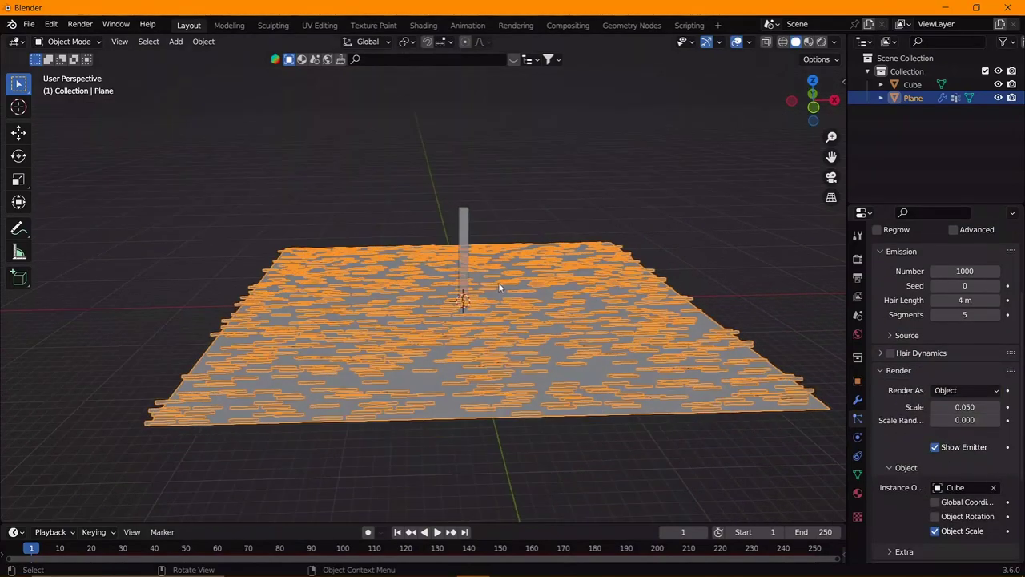
- Move the original pillar cube off to the left of the plane
click(463, 236)
key(g)
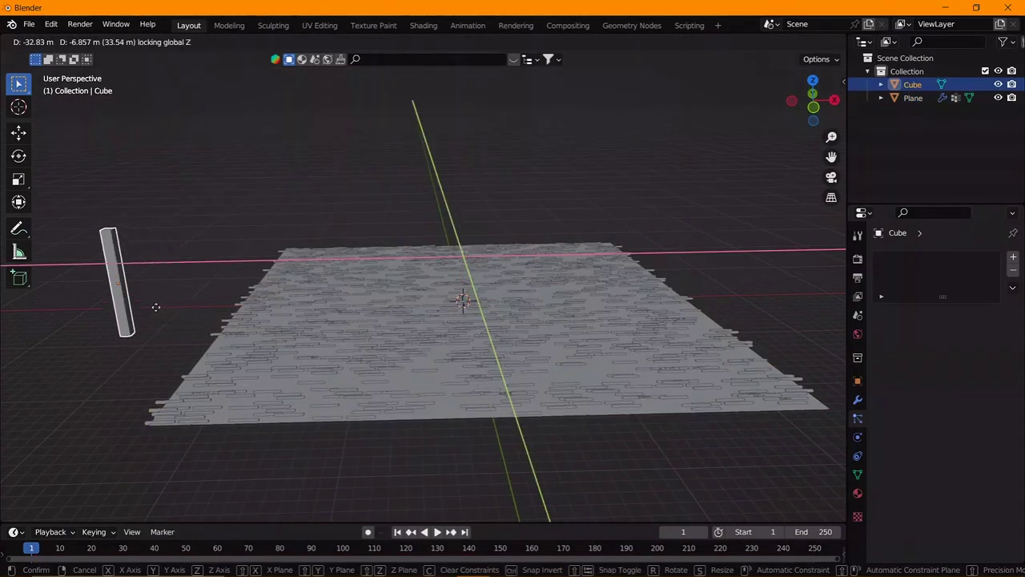
click(155, 305)
click(569, 340)
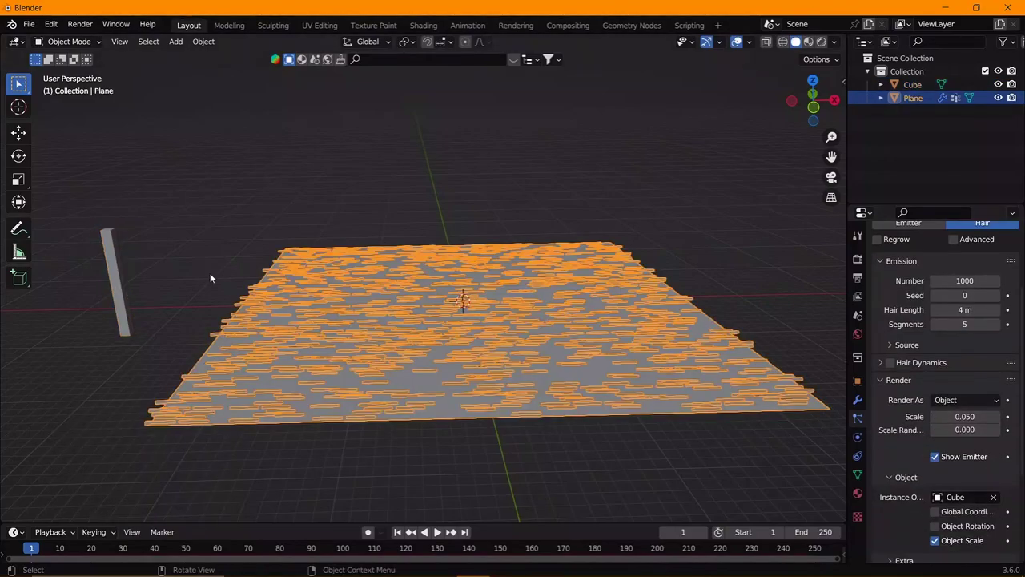
- Try rotating the pillar about Y, X and Z, cancelling each attempt
click(118, 280)
key(r)
key(y)
key(Escape)
key(r)
key(x)
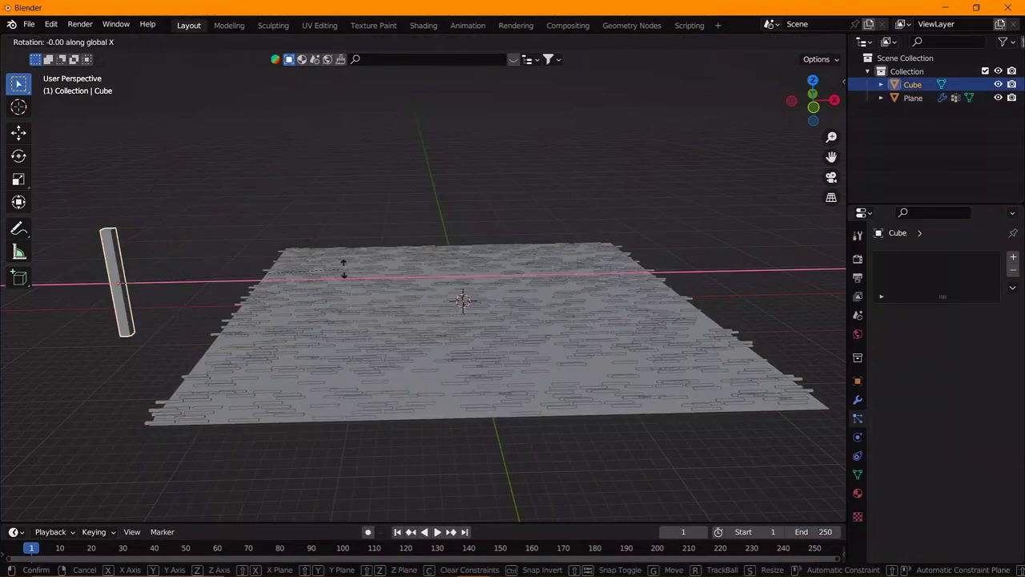
key(Escape)
key(r)
key(z)
key(Escape)
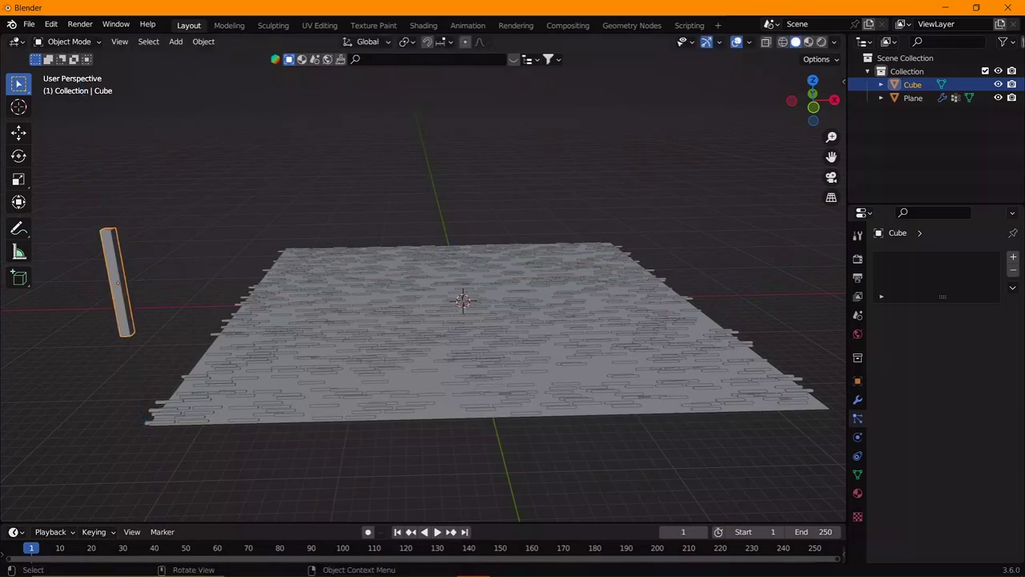
text(ry90)
key(Escape)
- Rotate the pillar 90° about Y so its instances stand upright
click(460, 352)
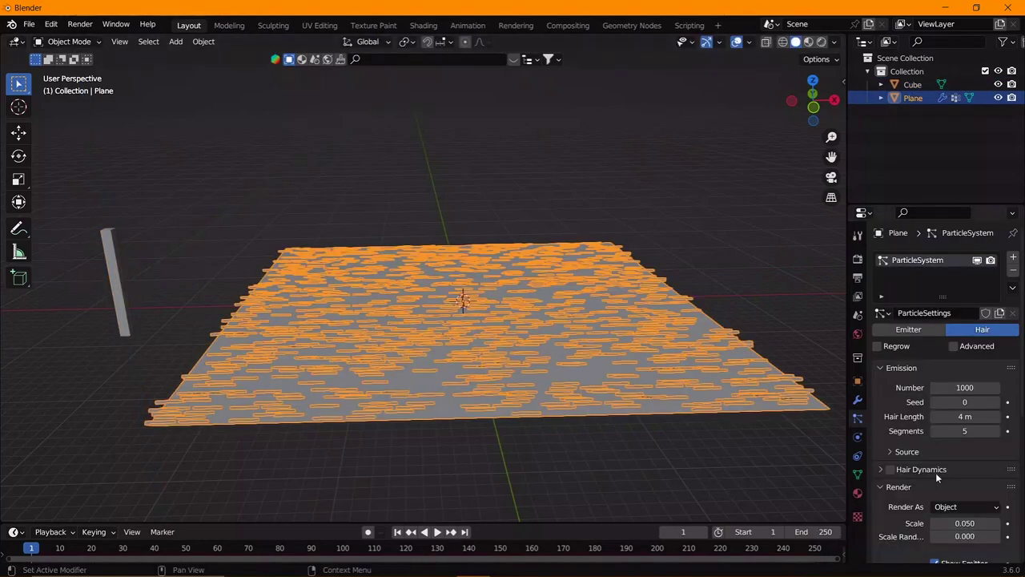
scroll(945, 360, down, 5)
click(120, 293)
text(ry)
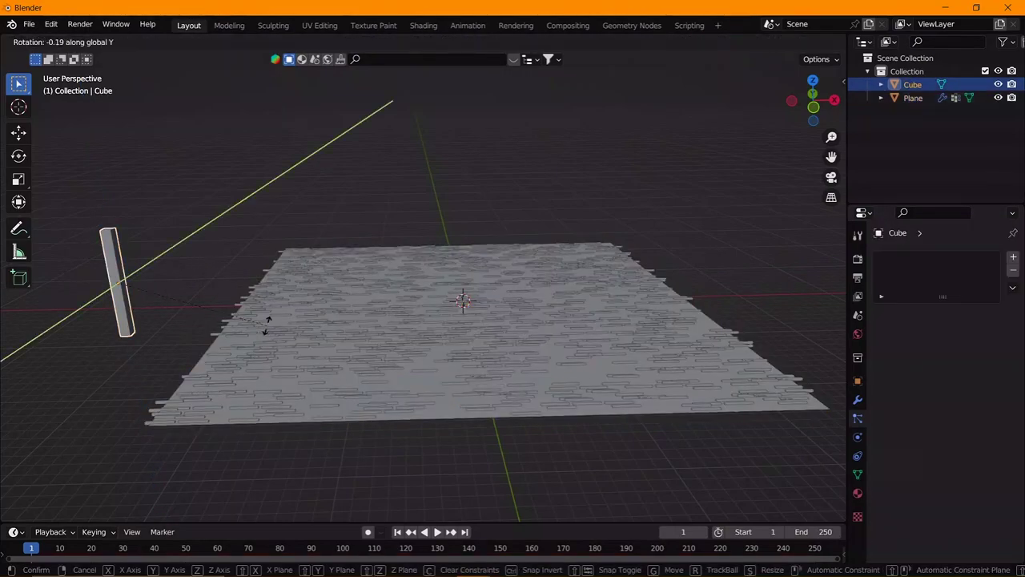
text(90)
key(Return)
middle_drag(198, 257, 836, 396)
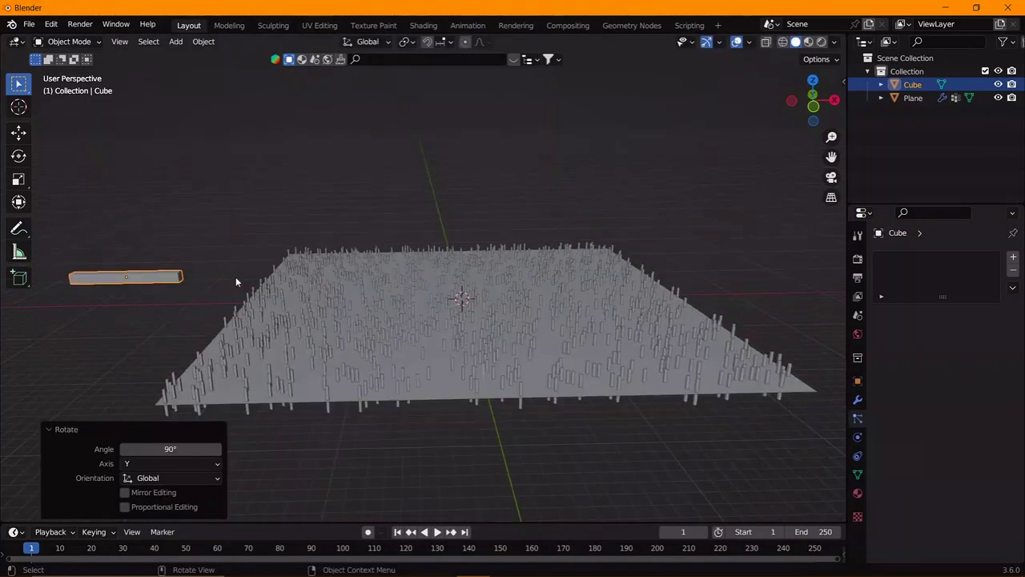
- Increase the particle scale and set the Density vertex group to Group
click(818, 398)
scroll(968, 438, down, 3)
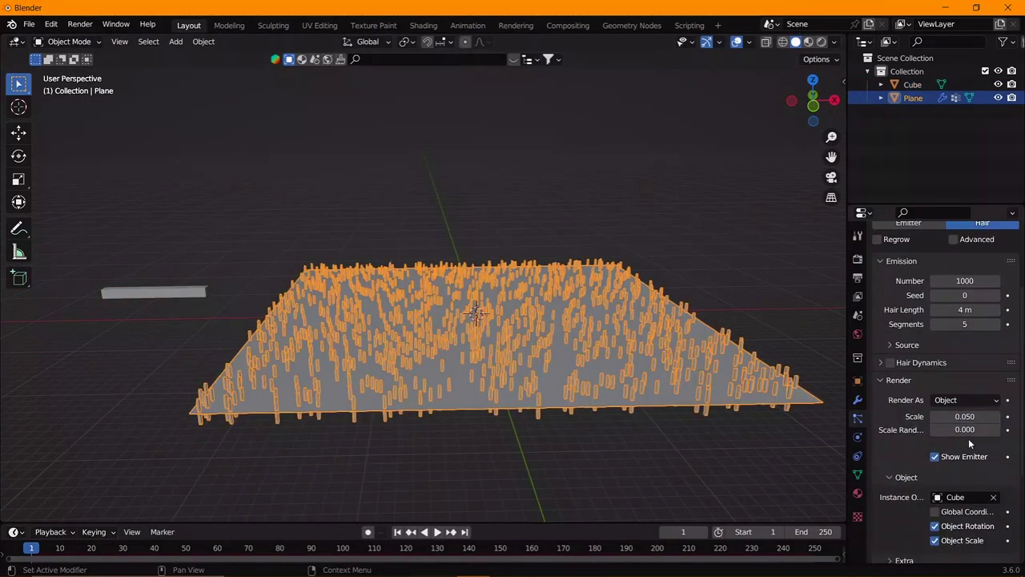
mouse_move(964, 416)
mouse_down()
mouse_move(989, 416)
mouse_move(993, 429)
mouse_up()
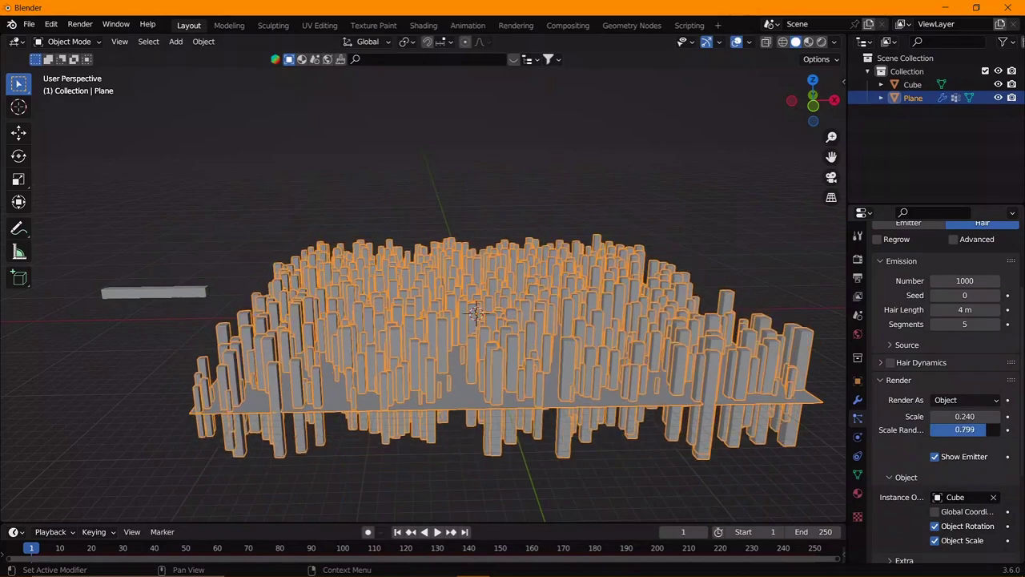
scroll(965, 474, down, 5)
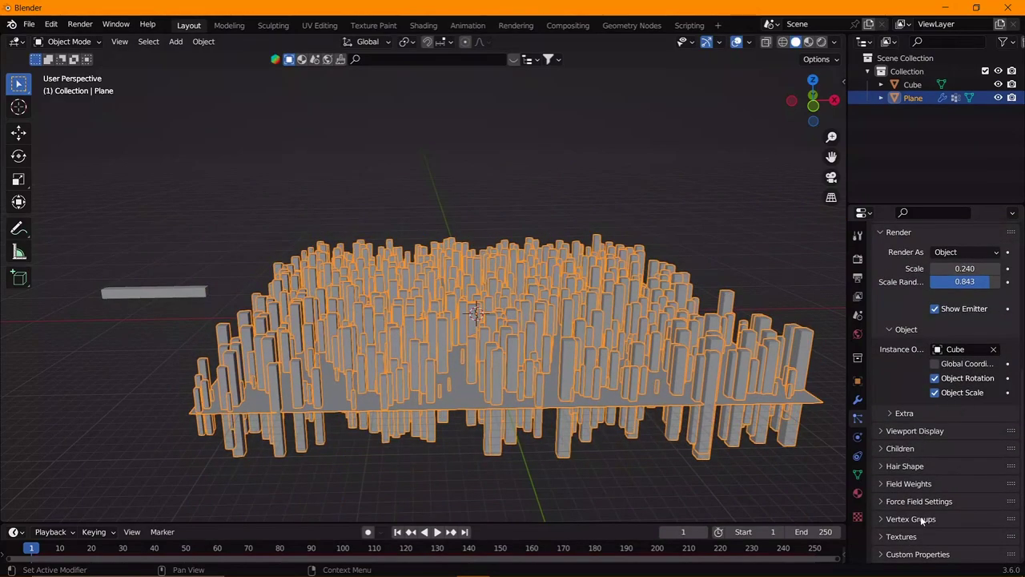
click(922, 519)
scroll(945, 480, down, 3)
click(957, 414)
click(965, 414)
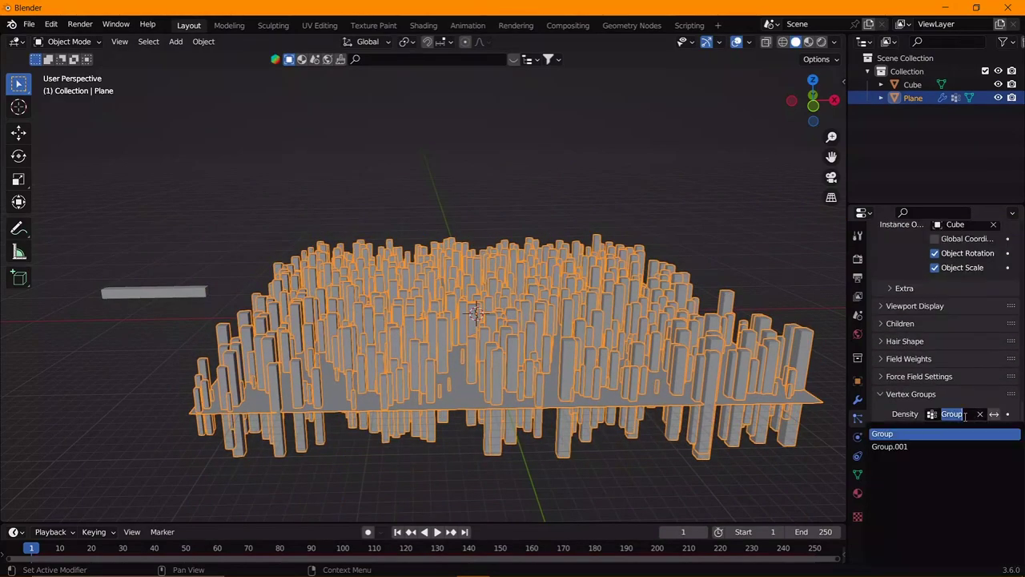
click(921, 433)
- Set the particle count to 100 and the render scale to 0.600
scroll(736, 368, up, 2)
scroll(964, 306, up, 8)
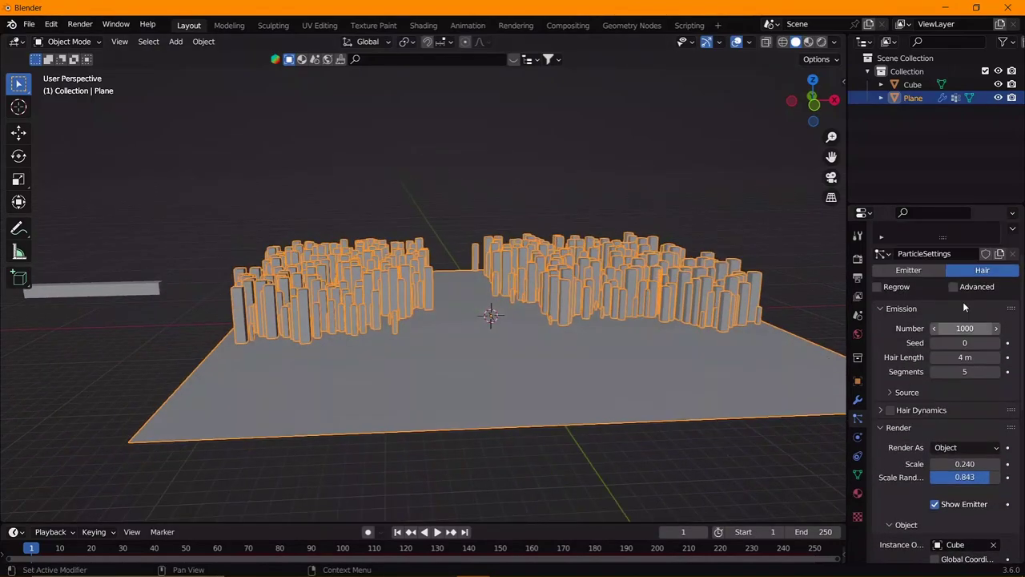
scroll(964, 307, up, 3)
text(00)
key(Return)
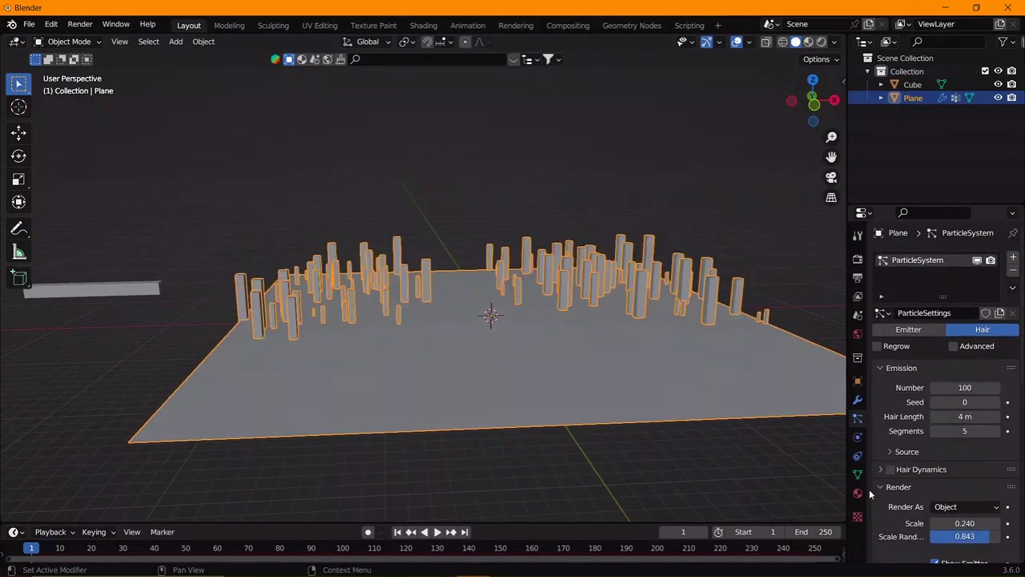
scroll(869, 494, down, 5)
drag(964, 415, 993, 415)
- Add a camera and view the scene through it
key(shift+a)
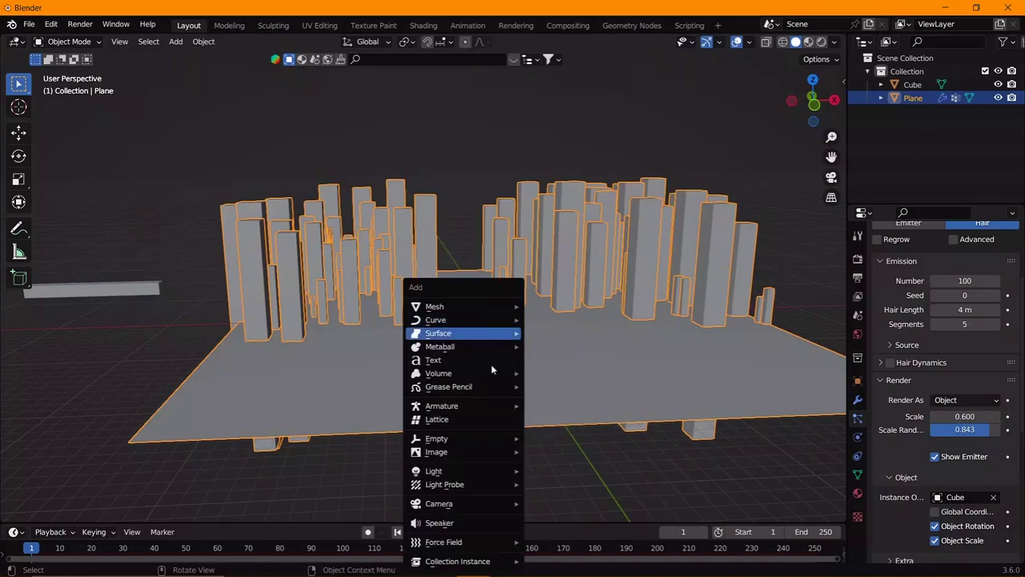
click(553, 501)
click(518, 362)
key(KP_1)
scroll(474, 335, up, 2)
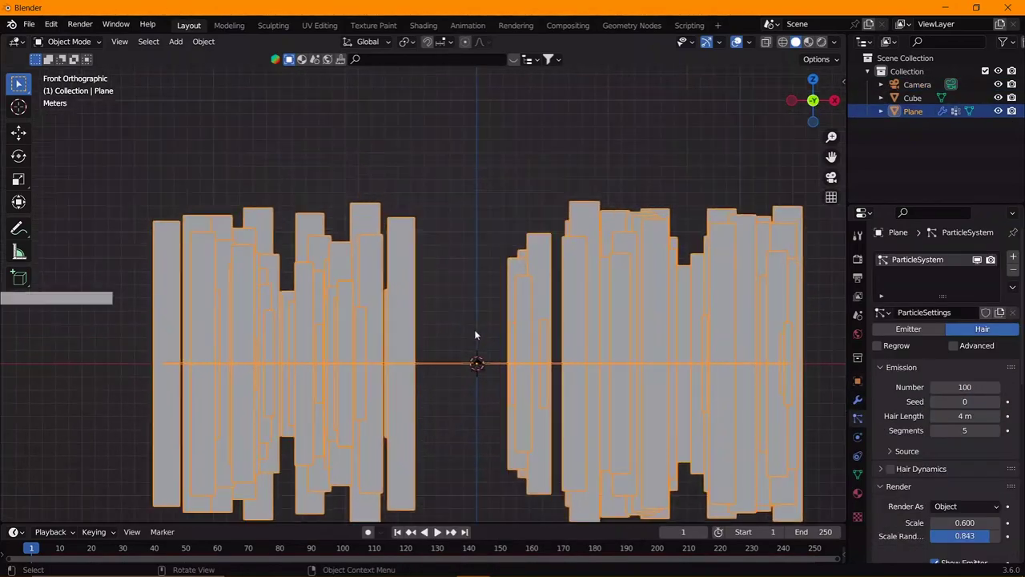
scroll(475, 335, up, 2)
key(KP_0)
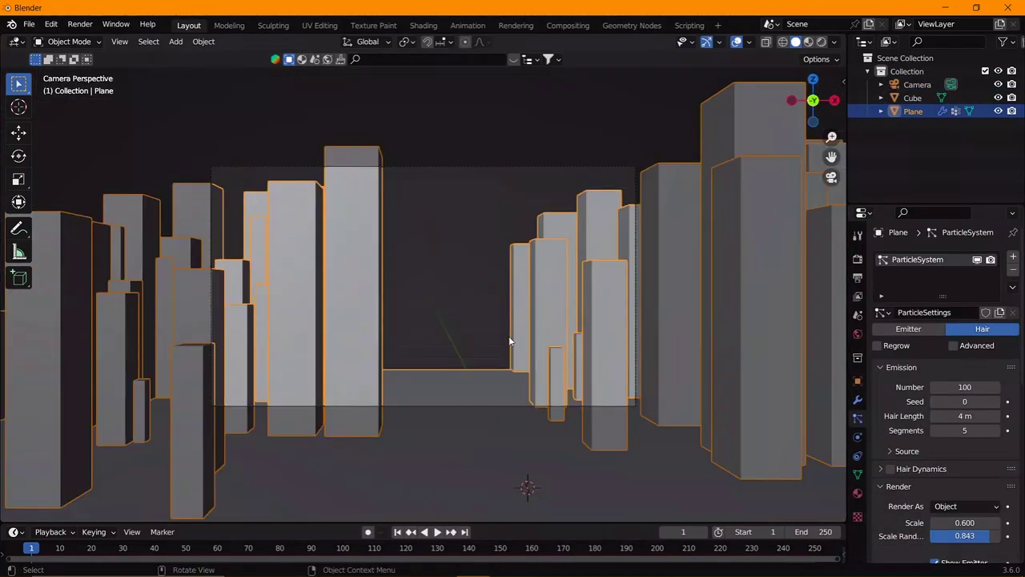
- Walk the camera backward along the street and adjust its focal length
key(shift+grave)
key(s)
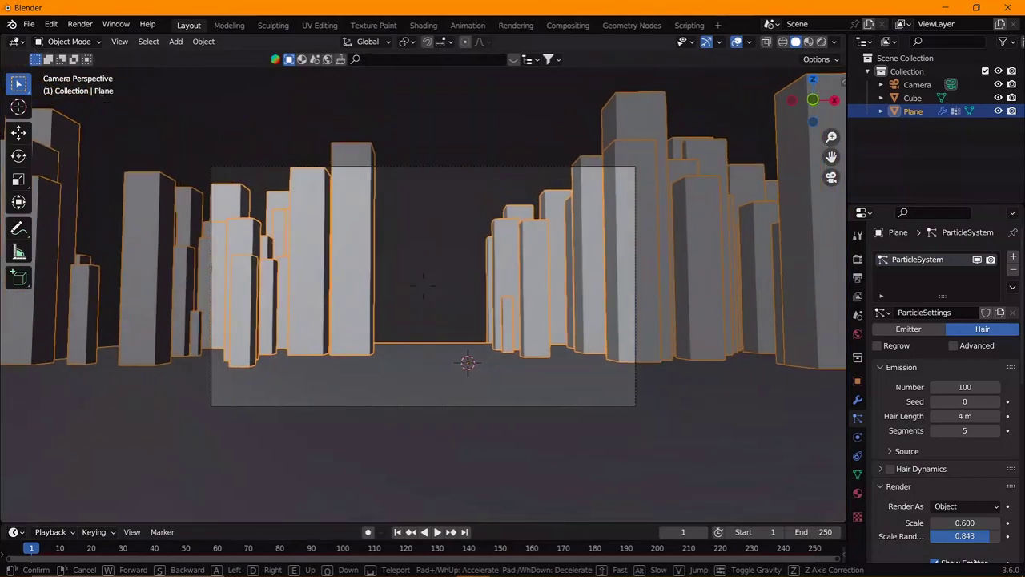
click(423, 284)
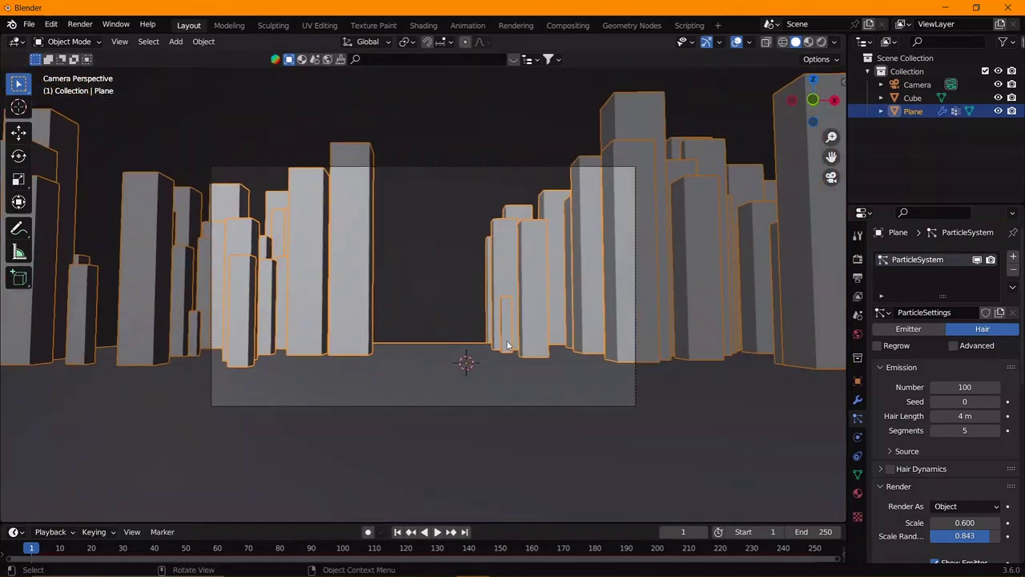
right_click(429, 272)
click(428, 271)
click(917, 84)
right_click(412, 288)
click(401, 308)
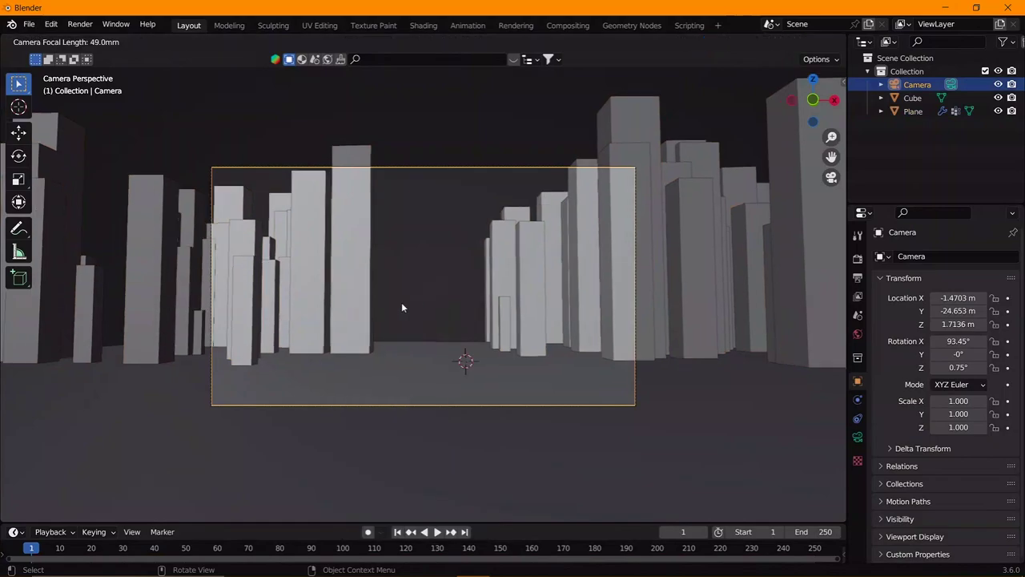
click(281, 329)
- Move the camera back and lower, then tilt it slightly up to frame the street
key(shift+grave)
key(s)
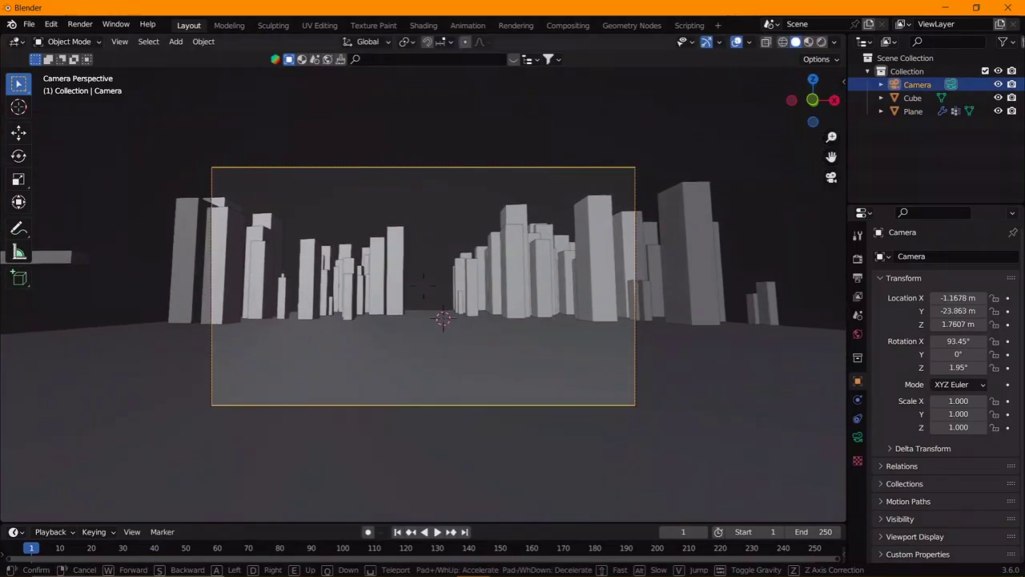
key(e)
key(w)
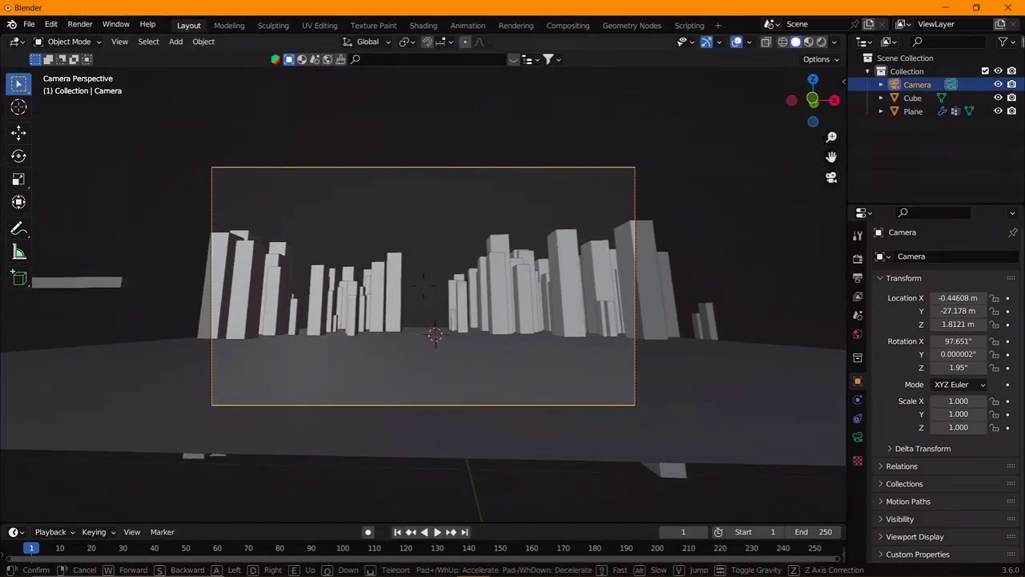
click(455, 344)
- Select the Plane and bring up its particle render settings
click(455, 344)
click(856, 418)
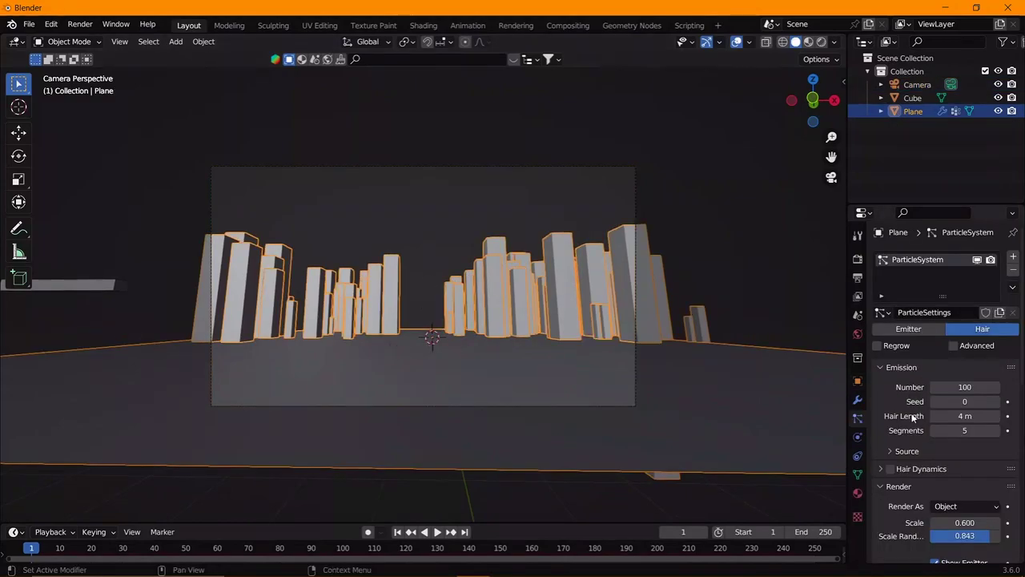
scroll(987, 405, down, 3)
mouse_move(965, 471)
mouse_down()
mouse_move(1001, 471)
mouse_move(997, 458)
mouse_move(945, 458)
mouse_up()
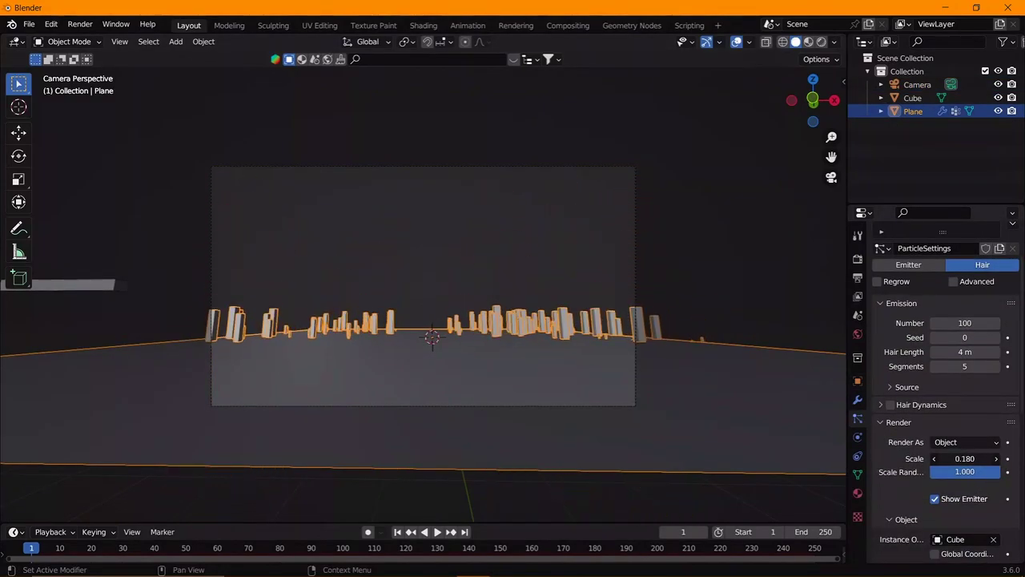
- Raise the particle Seed to 12 to reshuffle the building layout
click(997, 337)
click(997, 338)
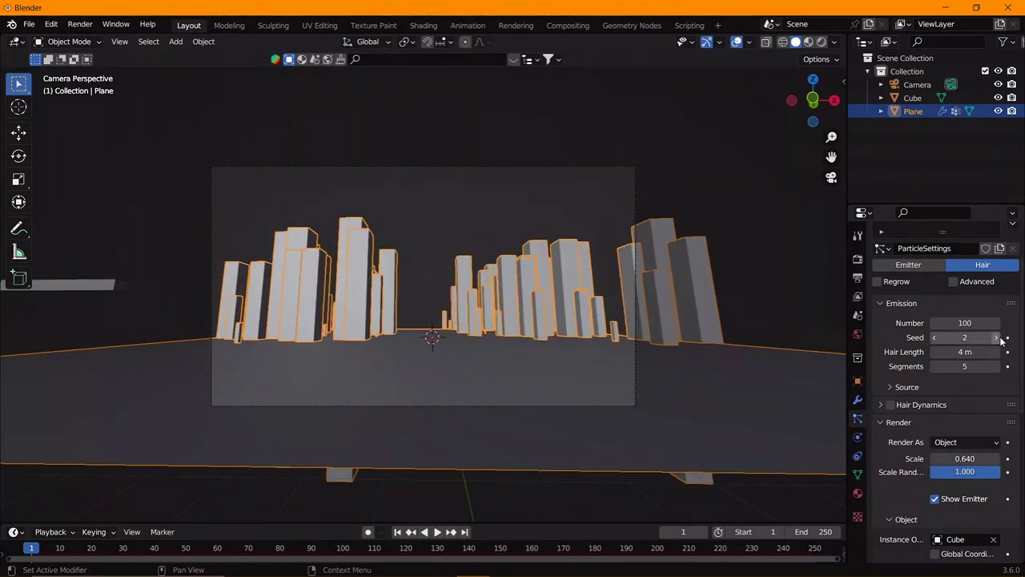
click(997, 337)
click(997, 337)
click(996, 337)
click(997, 337)
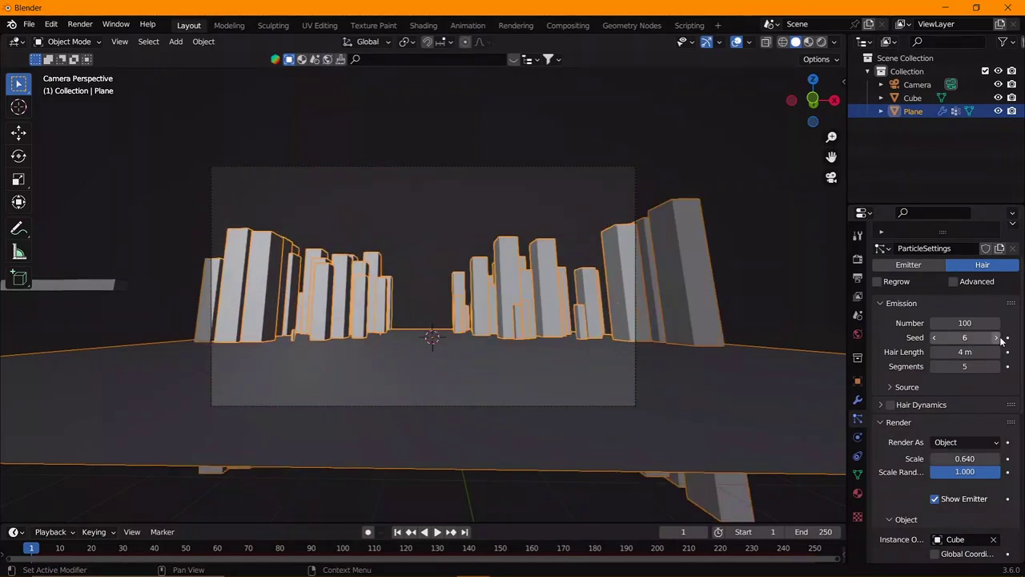
click(997, 337)
click(997, 337)
click(997, 337)
click(998, 337)
click(998, 338)
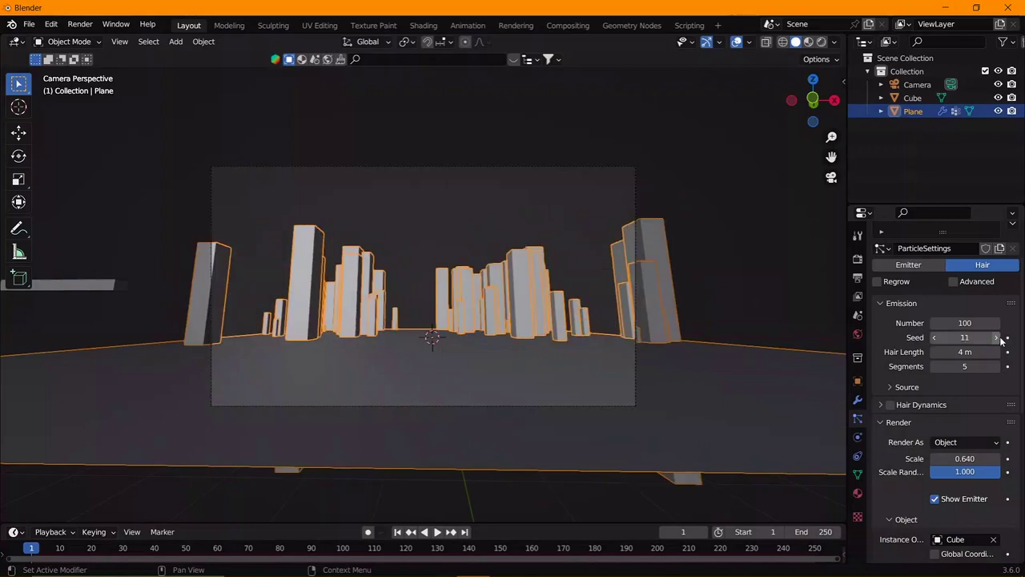
click(998, 338)
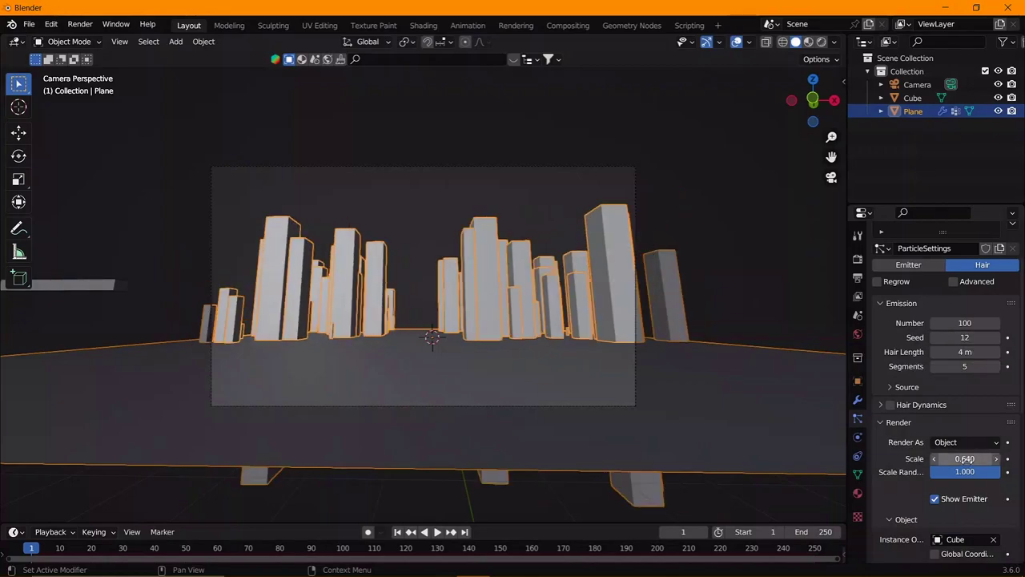
- Set the building particles' Scale to 0.640 and Scale Randomness to 1.000
drag(964, 471, 985, 471)
scroll(975, 408, down, 3)
scroll(975, 408, up, 3)
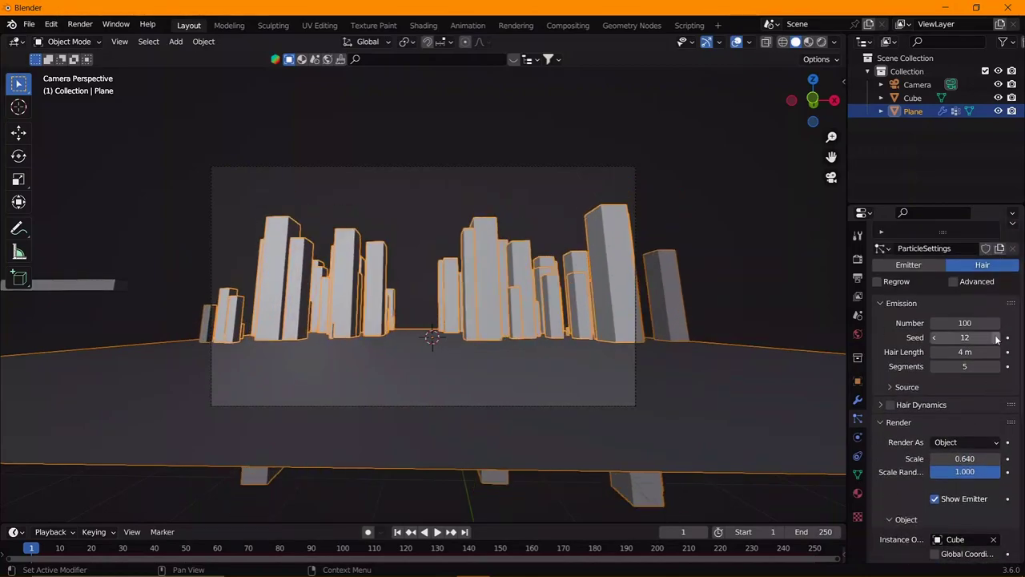
mouse_move(964, 352)
mouse_down()
mouse_move(936, 351)
mouse_move(993, 351)
mouse_up()
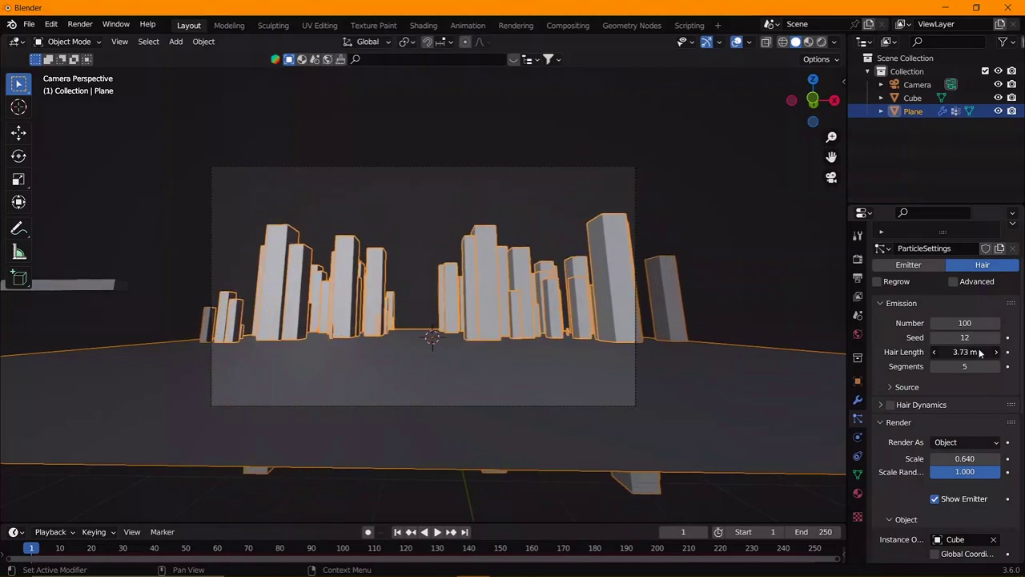
scroll(984, 410, down, 7)
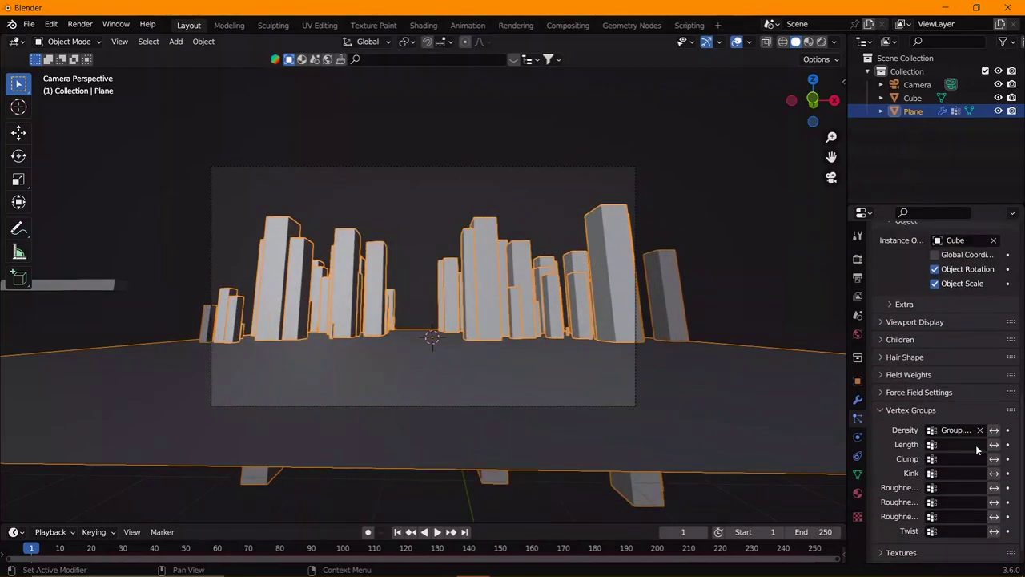
scroll(937, 453, up, 1)
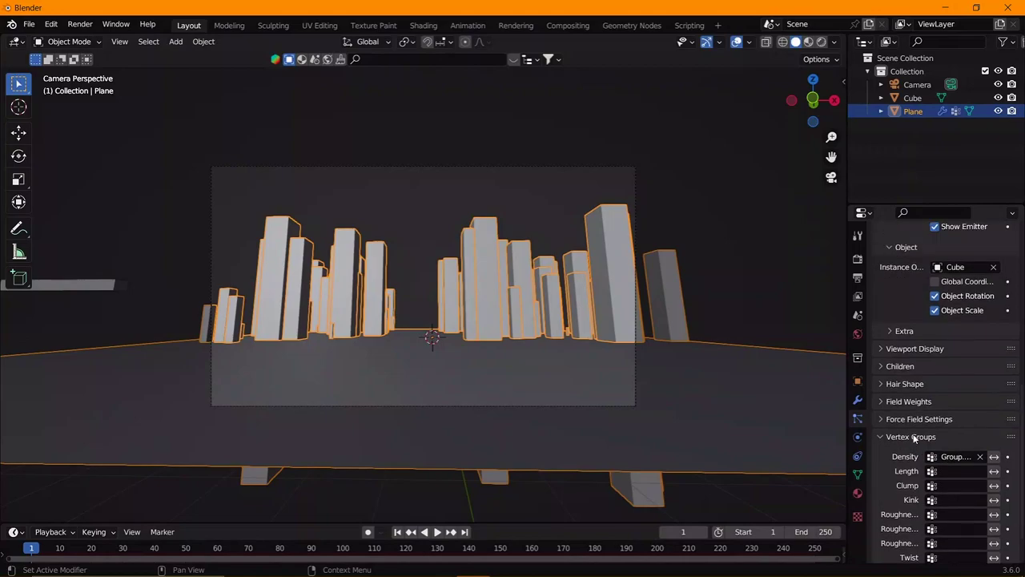
scroll(929, 406, up, 5)
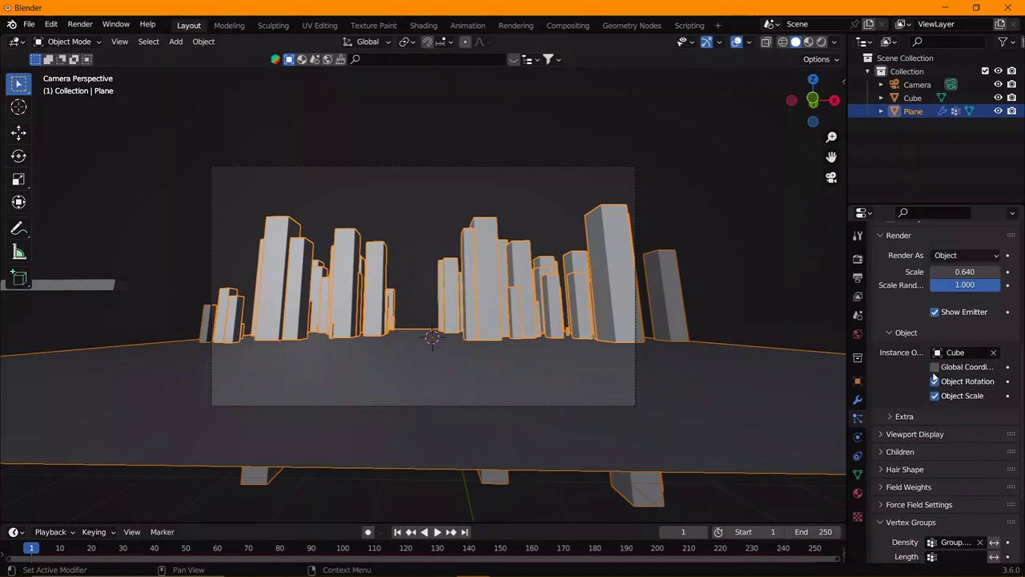
scroll(937, 385, up, 5)
scroll(936, 385, up, 3)
scroll(381, 312, up, 1)
scroll(380, 312, up, 3)
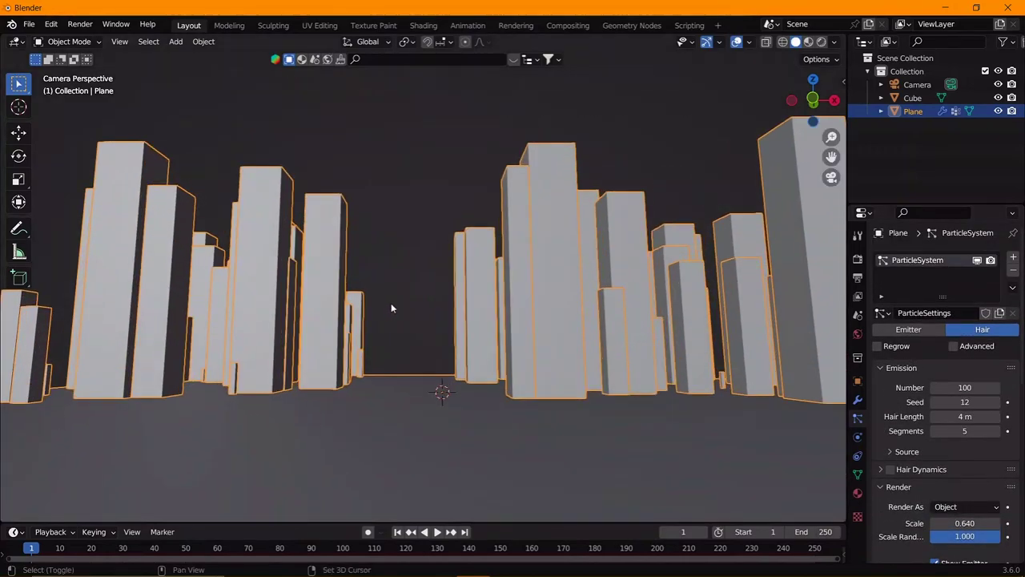
scroll(391, 303, down, 2)
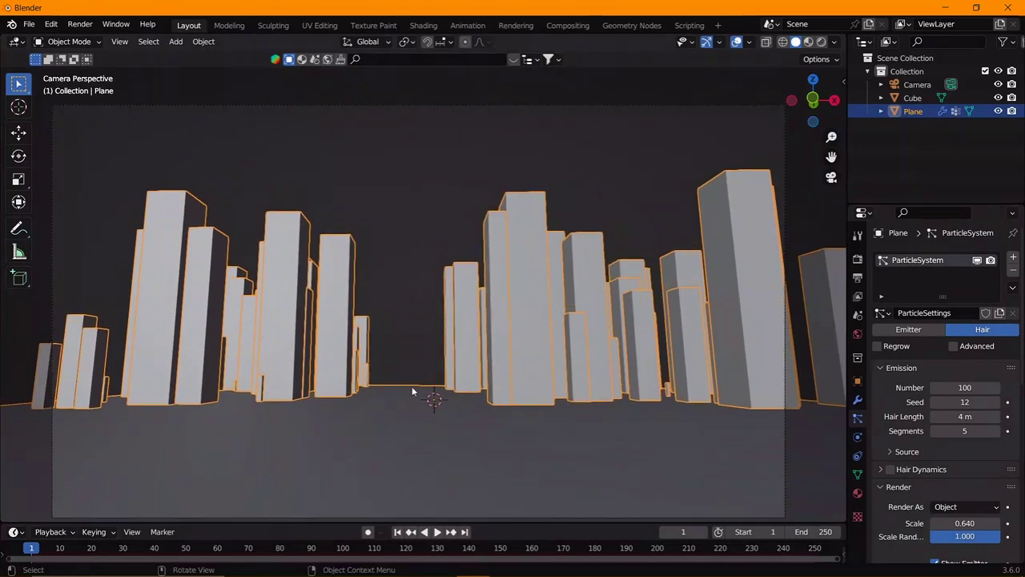
- Add an area light over the city, enlarge it, and tilt it 90° on X
mouse_move(411, 390)
middle_down()
mouse_move(457, 423)
mouse_move(404, 389)
mouse_move(480, 344)
mouse_move(461, 343)
middle_up()
shift+right_click(461, 342)
key(shift+a)
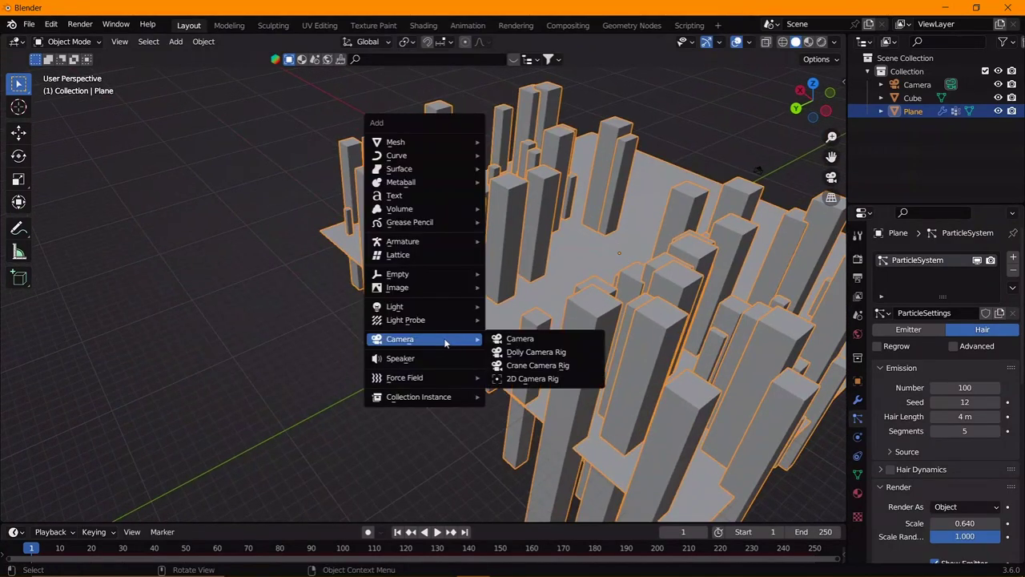
click(512, 347)
key(s)
click(549, 358)
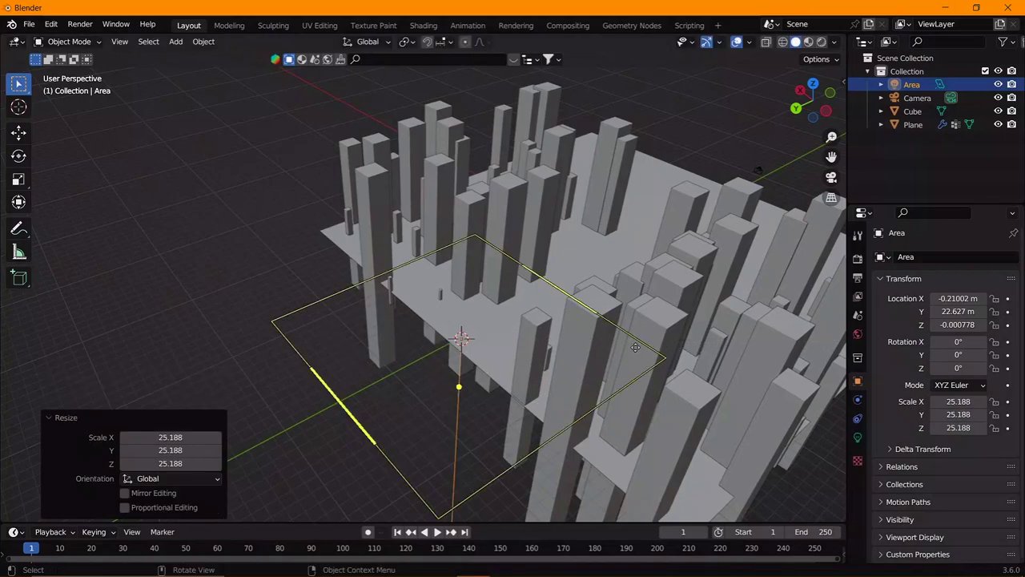
text(rx90)
key(Return)
- Turn the light 180° around Z and push it down the street along Y
middle_drag(645, 329, 561, 330)
key(r)
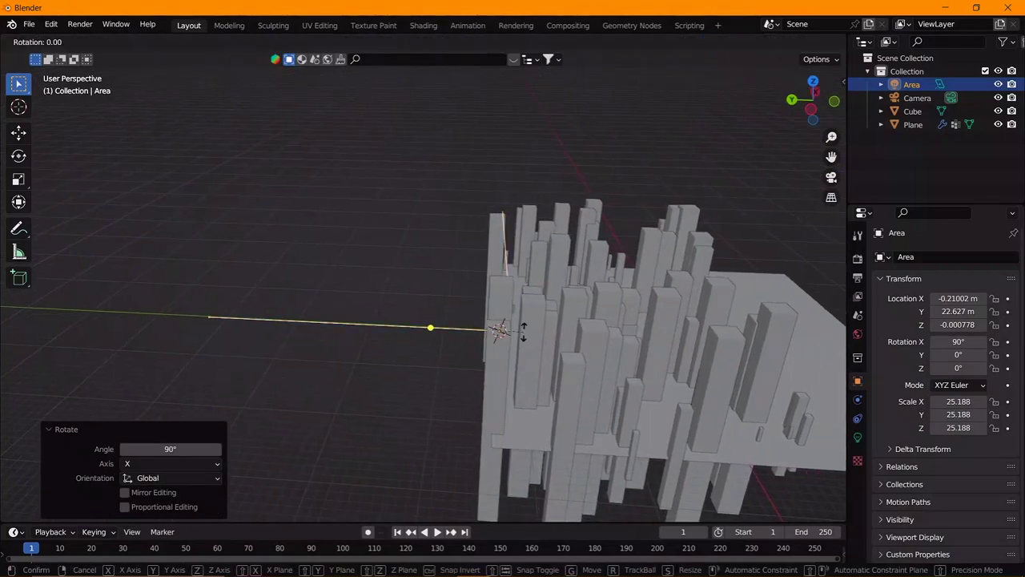
text(z0)
key(Return)
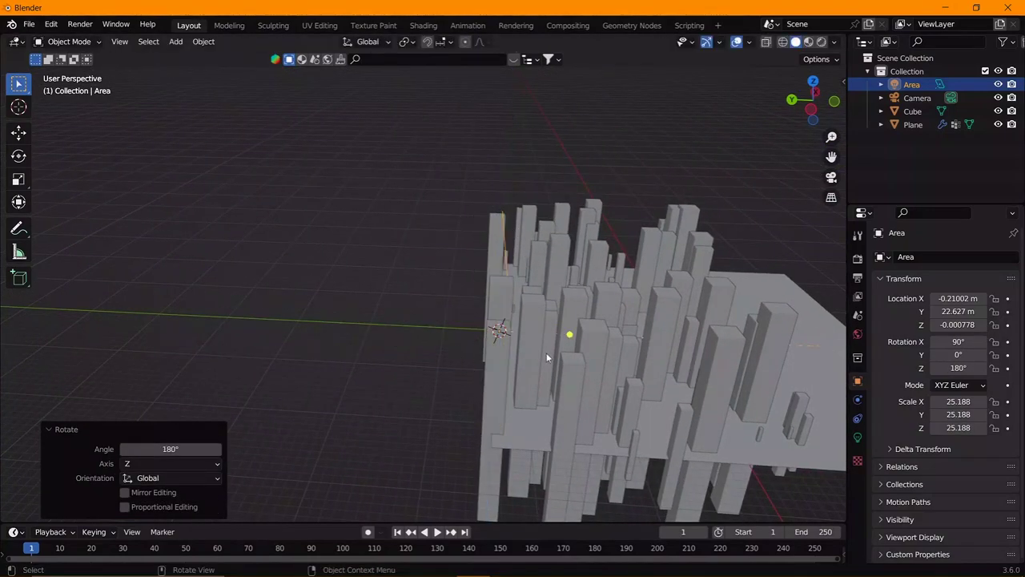
key(g)
key(y)
click(422, 354)
- Raise, resize and place the light above the street, left of centre, then preview in Rendered shading
key(KP_0)
key(g)
key(z)
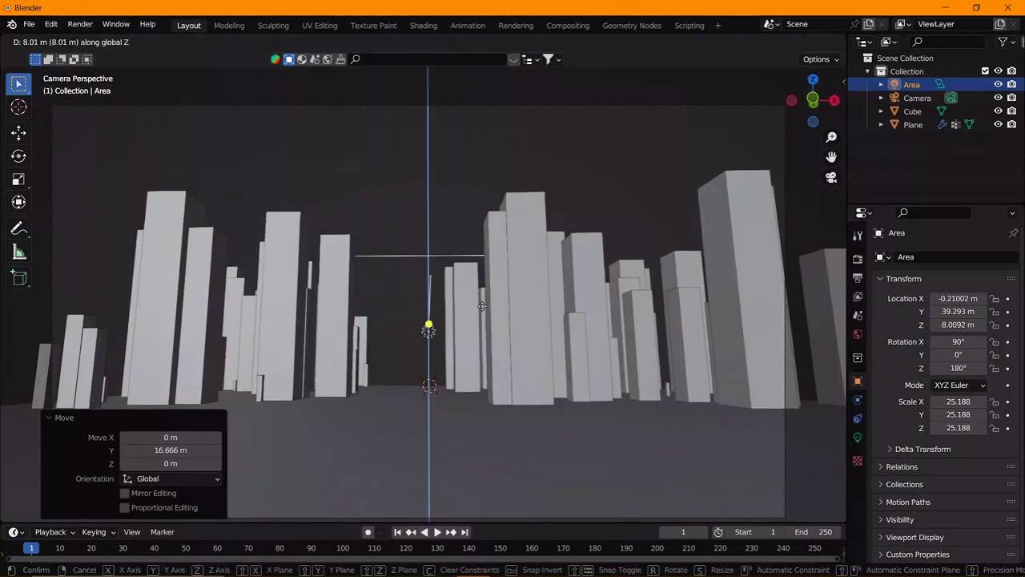
click(592, 332)
key(g)
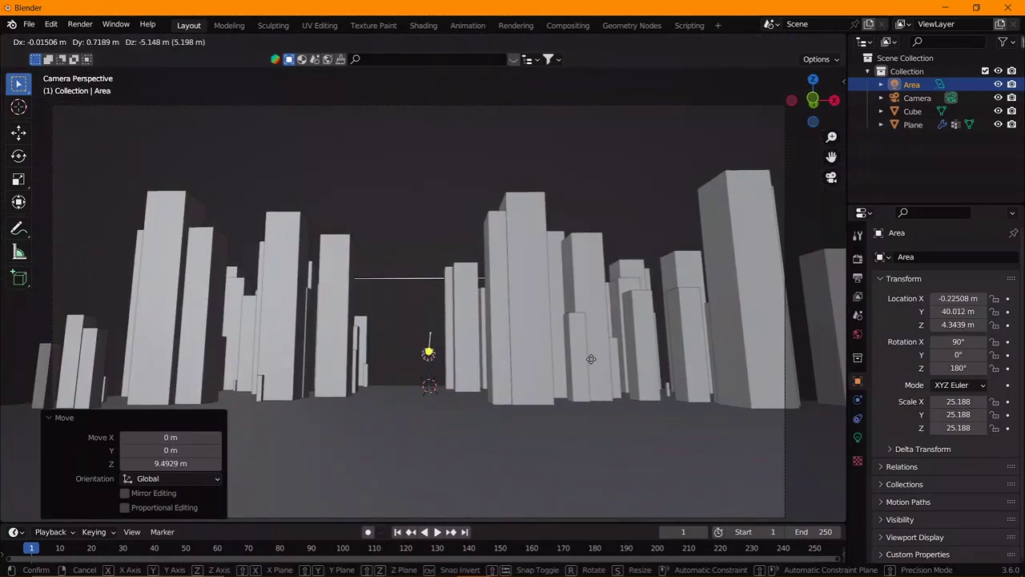
click(595, 335)
key(s)
click(597, 346)
key(g)
click(595, 344)
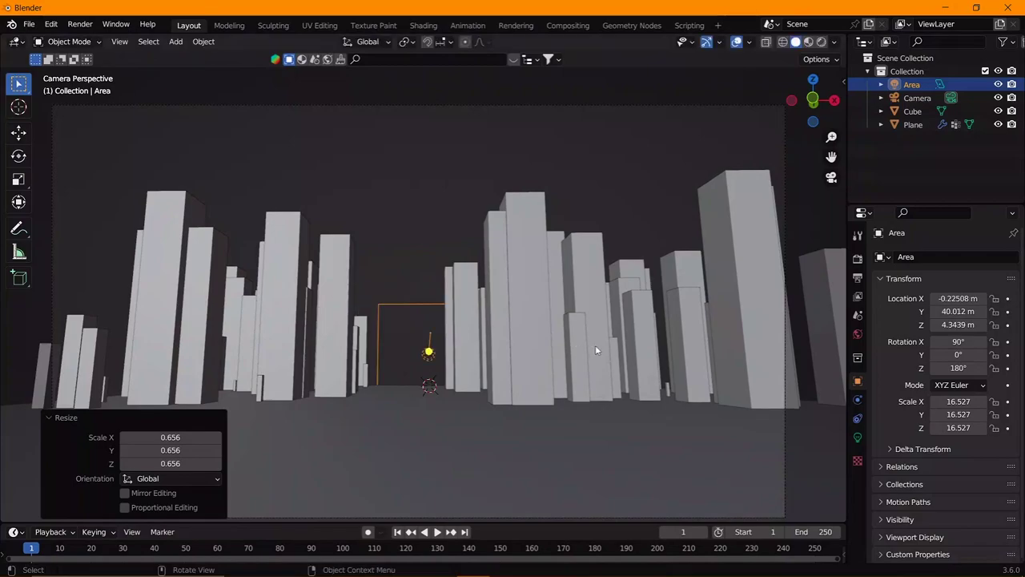
key(g)
click(577, 327)
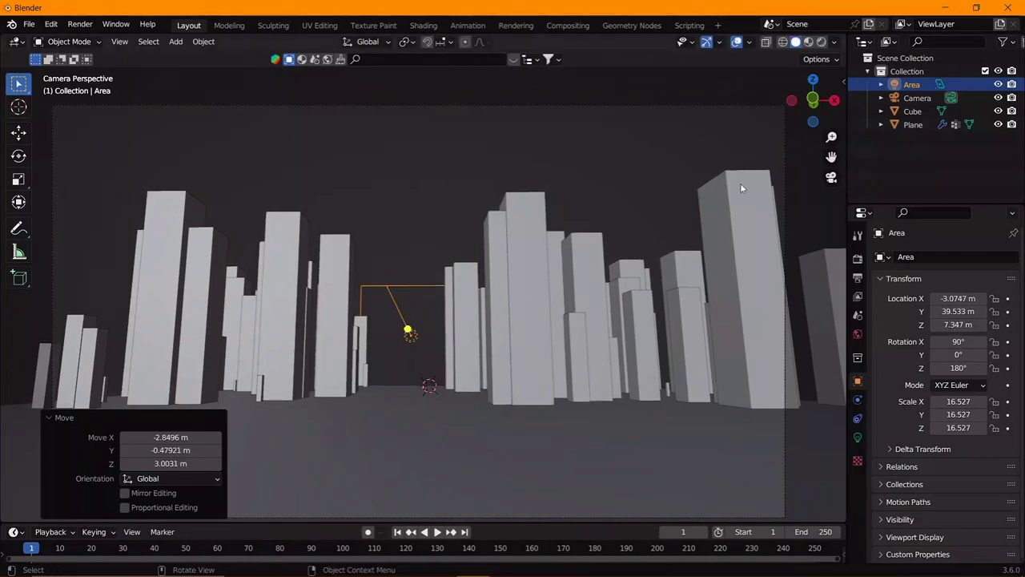
click(824, 45)
click(857, 436)
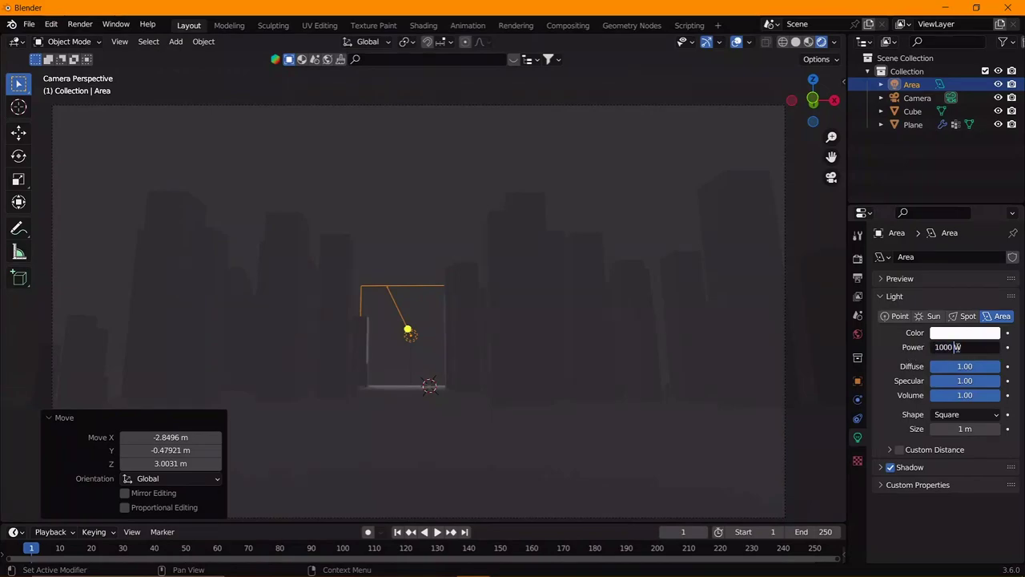
- Set the area light power to 100000 W, then raise, enlarge and reposition it
key(Return)
text(0)
key(Return)
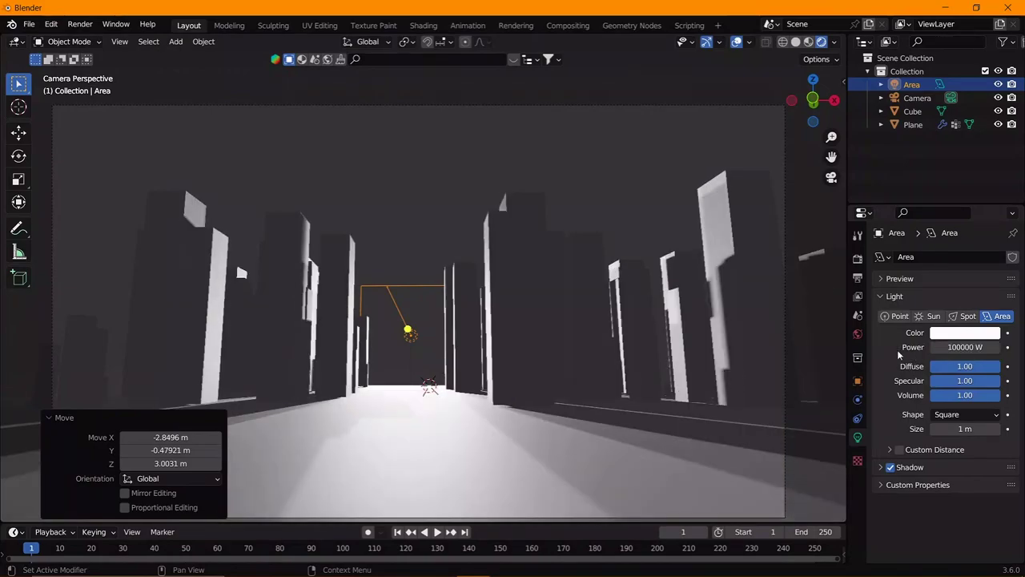
key(g)
key(z)
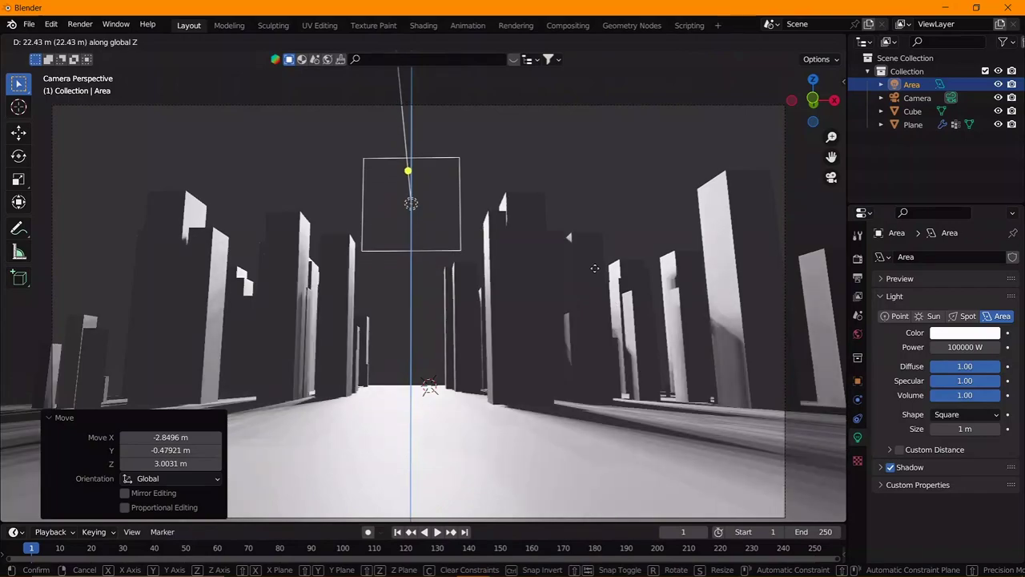
click(600, 268)
key(s)
click(816, 315)
key(g)
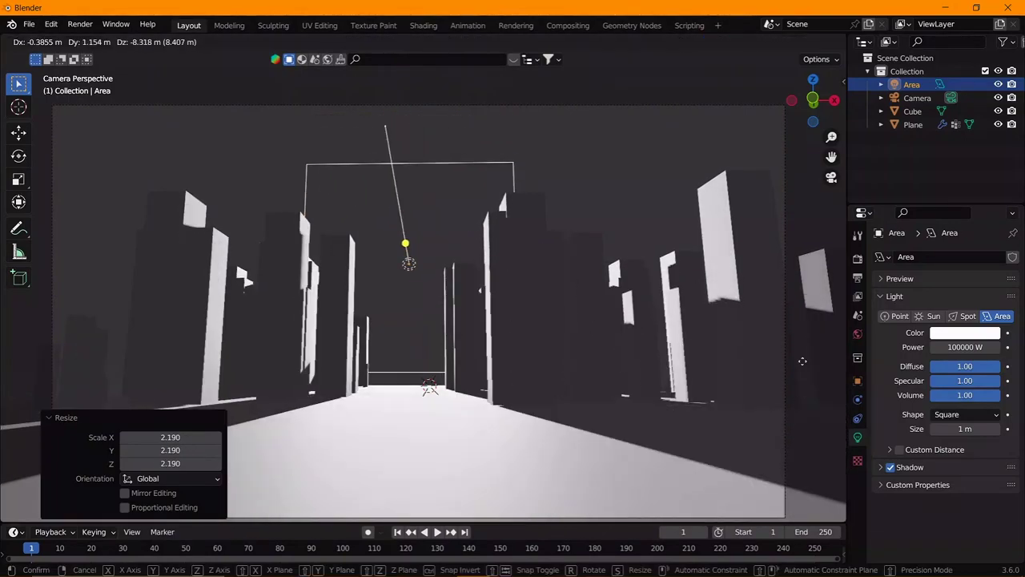
click(744, 68)
- Hide the viewport overlays and set the World background colour to black
click(737, 41)
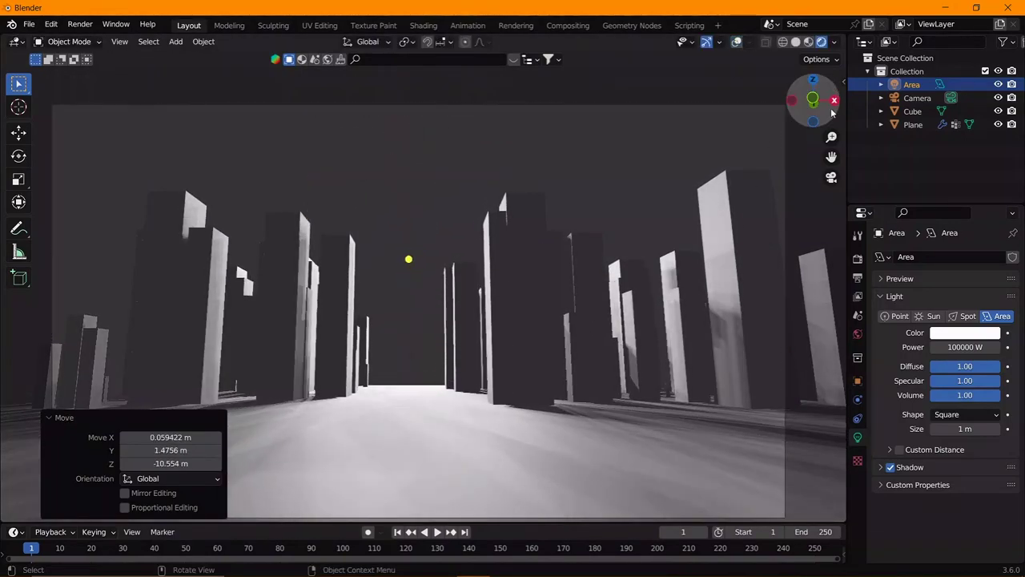
click(48, 417)
mouse_move(419, 343)
shift+middle_down()
mouse_move(419, 319)
mouse_move(400, 331)
shift+middle_up()
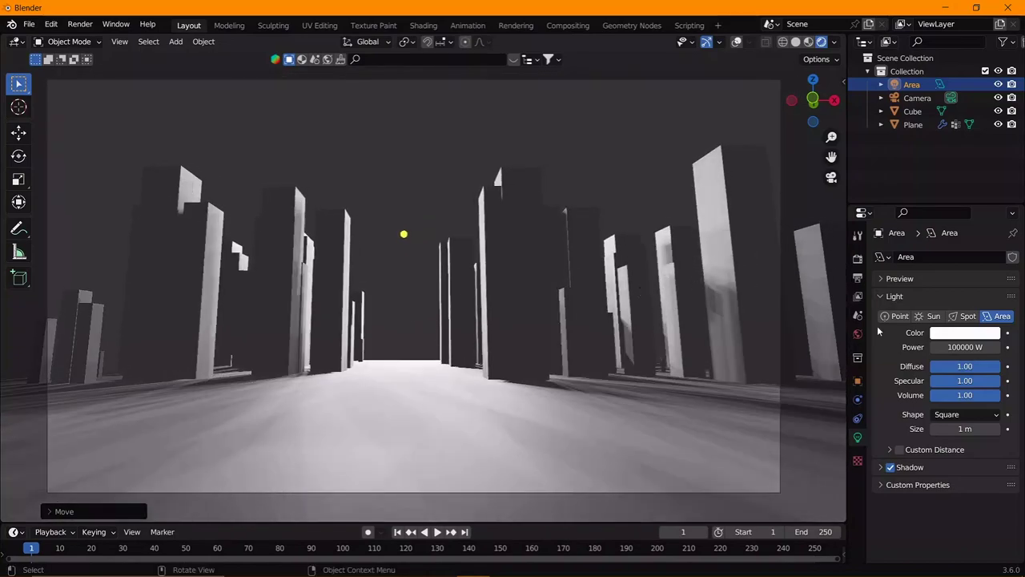
click(857, 333)
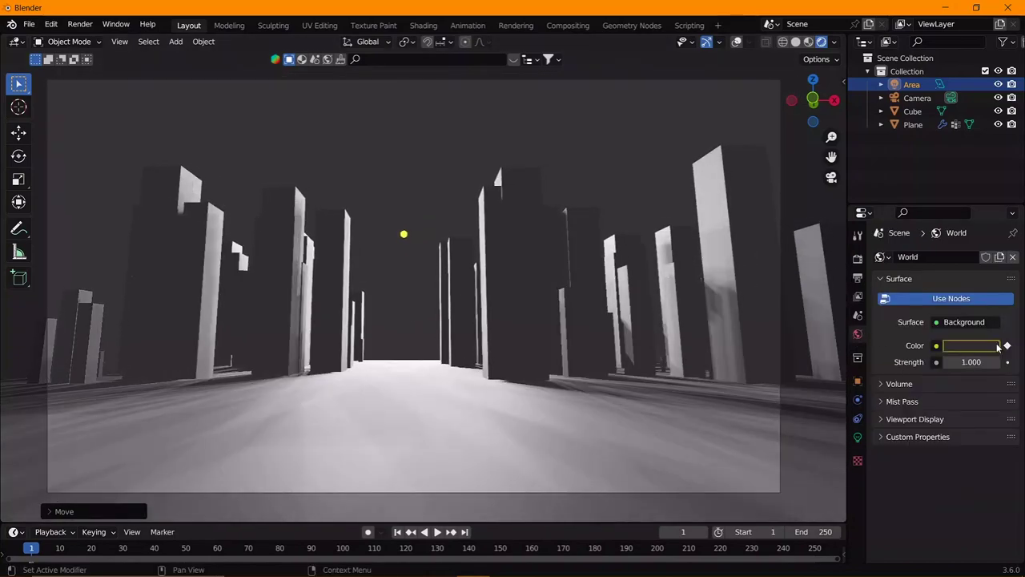
click(981, 345)
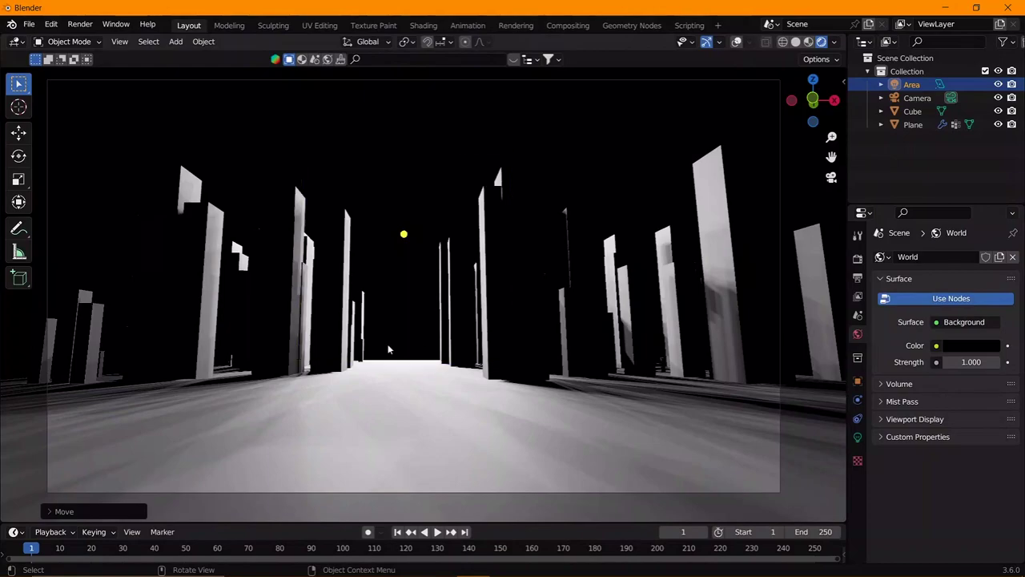
mouse_move(399, 346)
middle_down()
mouse_move(420, 383)
mouse_move(423, 327)
middle_up()
- Add a cube and scale it up large enough to enclose the city
key(shift+a)
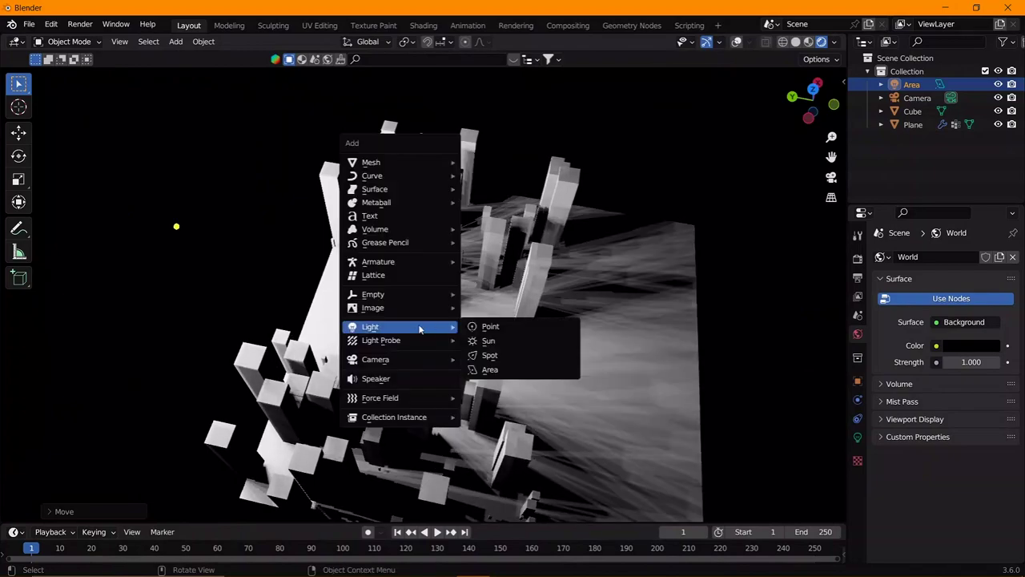
click(490, 174)
scroll(490, 175, down, 3)
key(s)
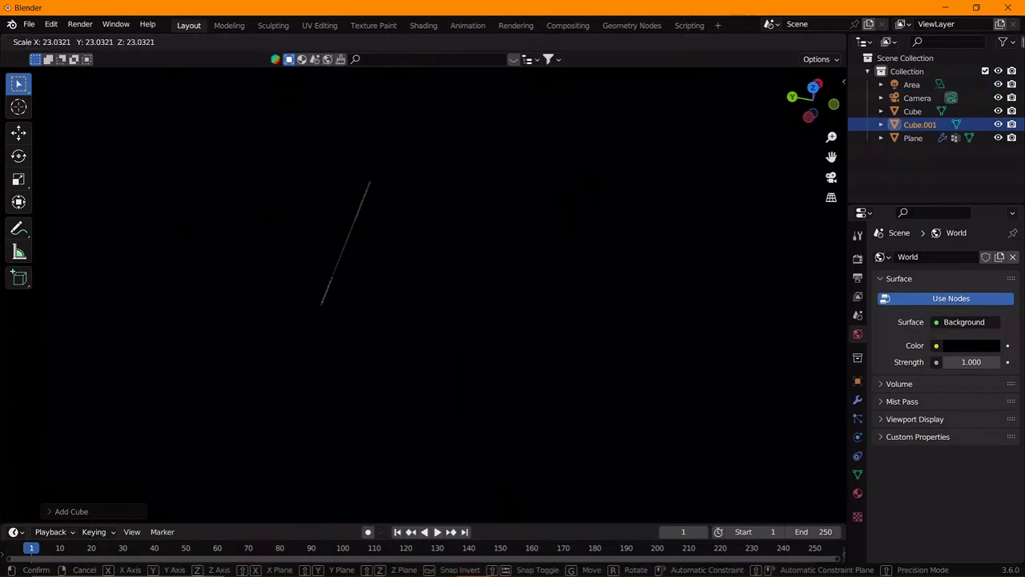
click(665, 41)
click(741, 42)
click(795, 41)
key(s)
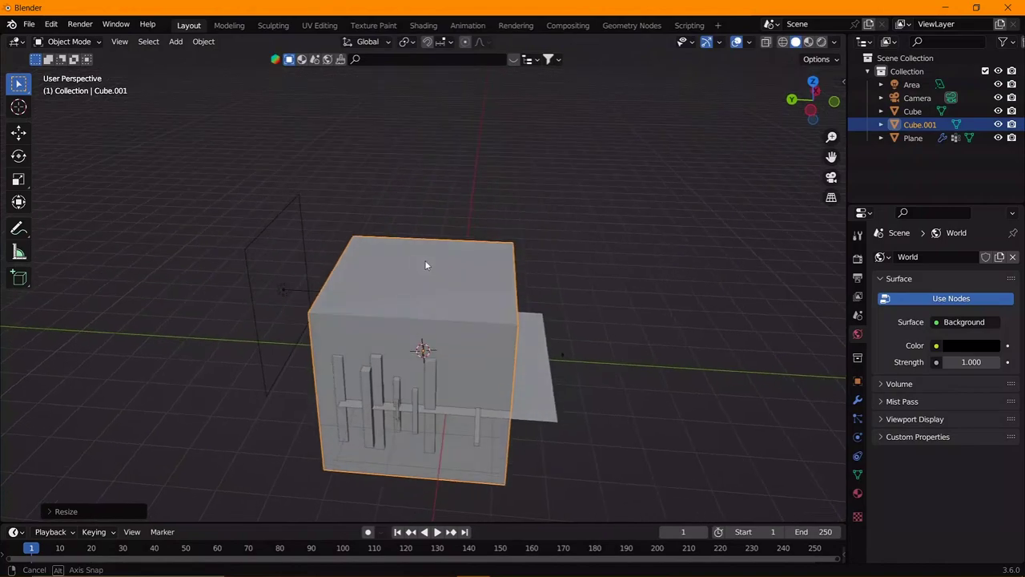
click(663, 312)
key(KP_0)
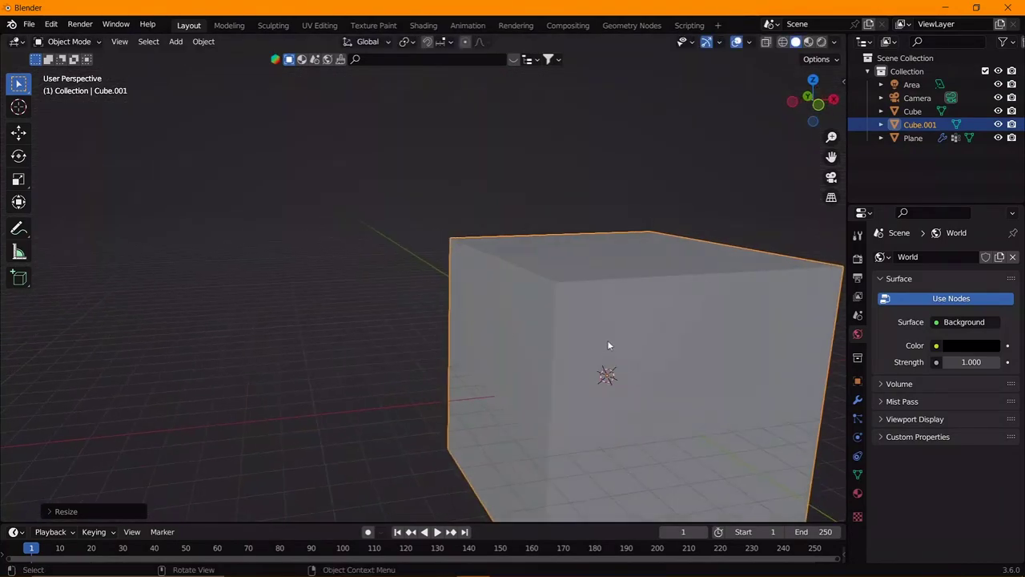
- Give the cube a new material using a Volume Scatter shader at density 0.100
click(423, 25)
key(KP_0)
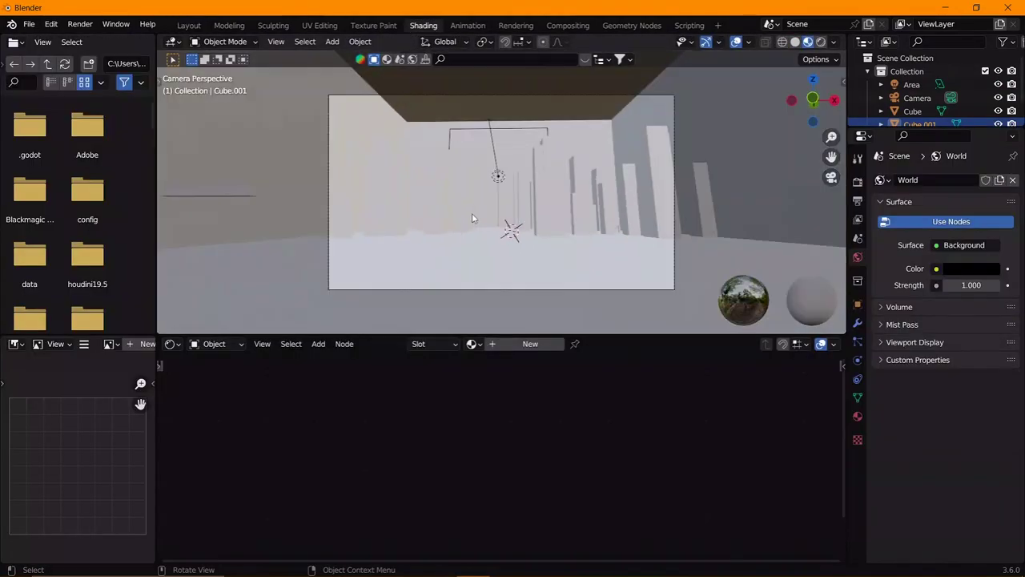
click(531, 344)
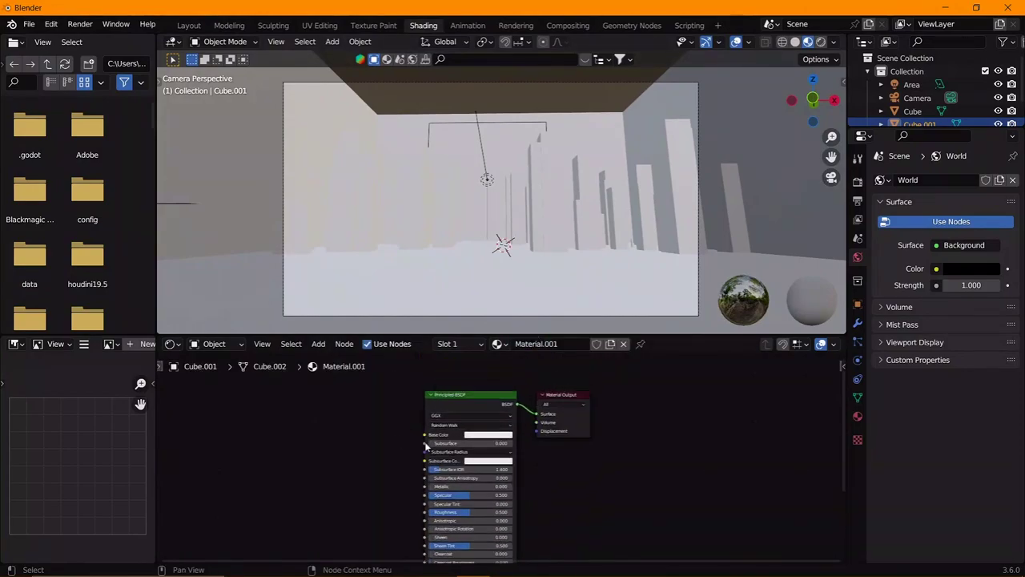
key(x)
key(shift+a)
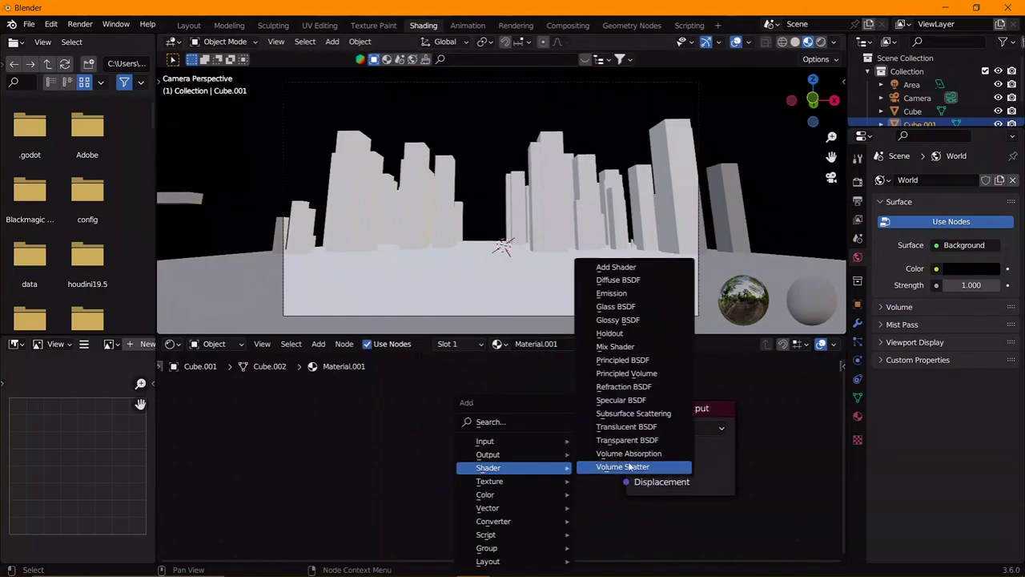
click(633, 466)
click(446, 412)
drag(558, 444, 625, 464)
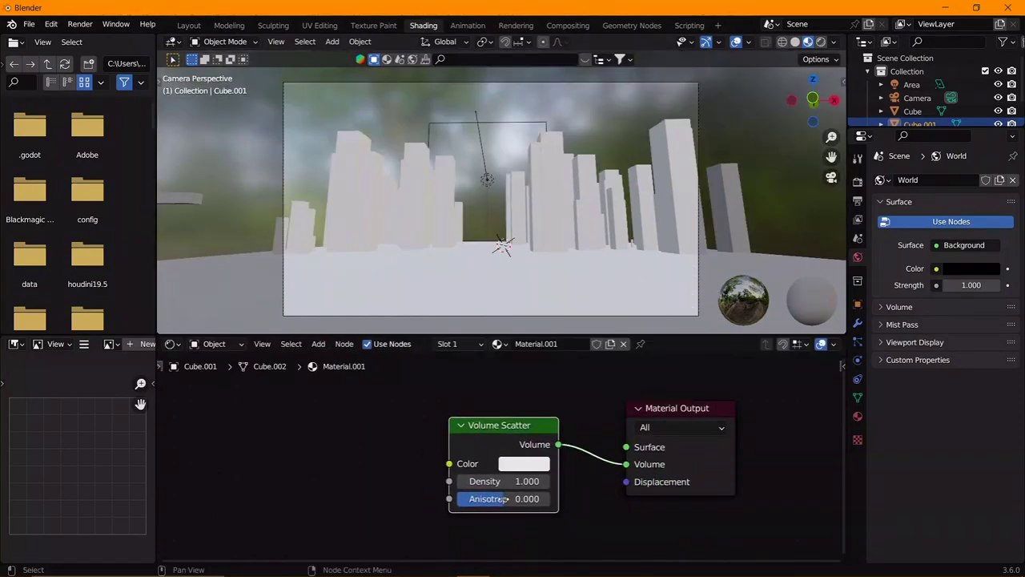
click(470, 488)
text(.2)
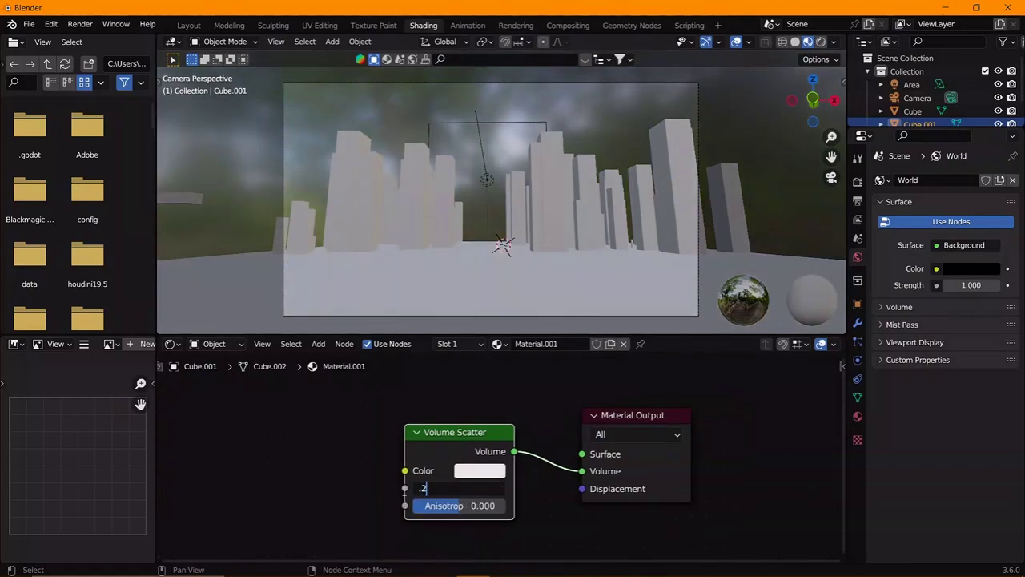
key(Return)
key(Return)
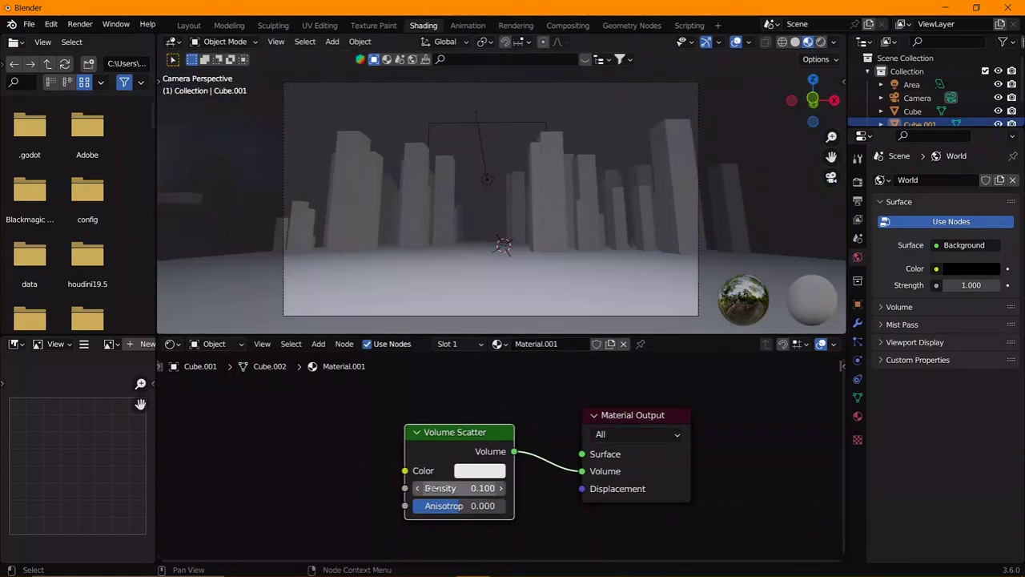
drag(456, 487, 483, 490)
- Drive the scatter density with a Noise Texture, keeping its scale at 5.000
key(shift+a)
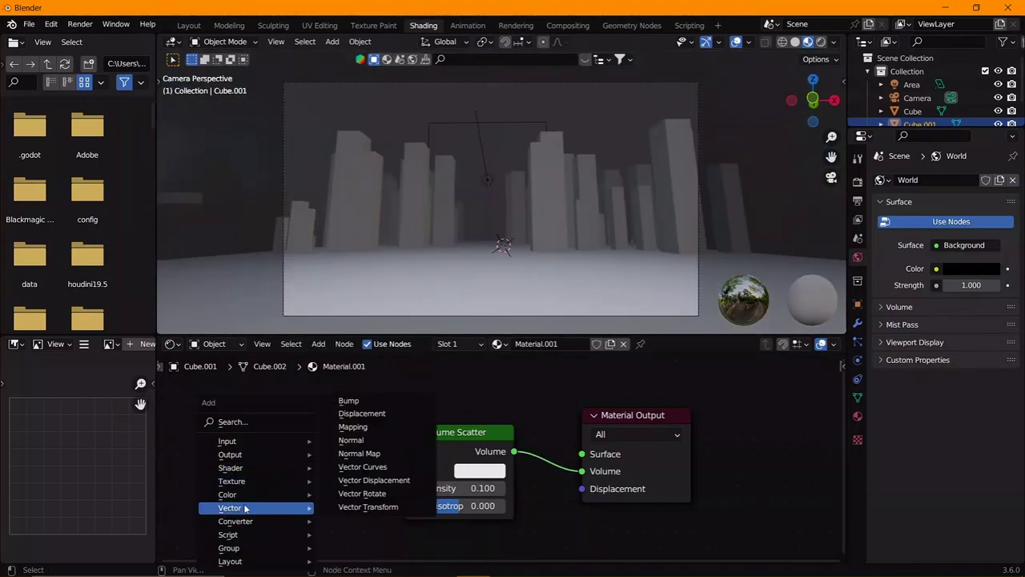
mouse_move(231, 480)
click(353, 414)
click(216, 392)
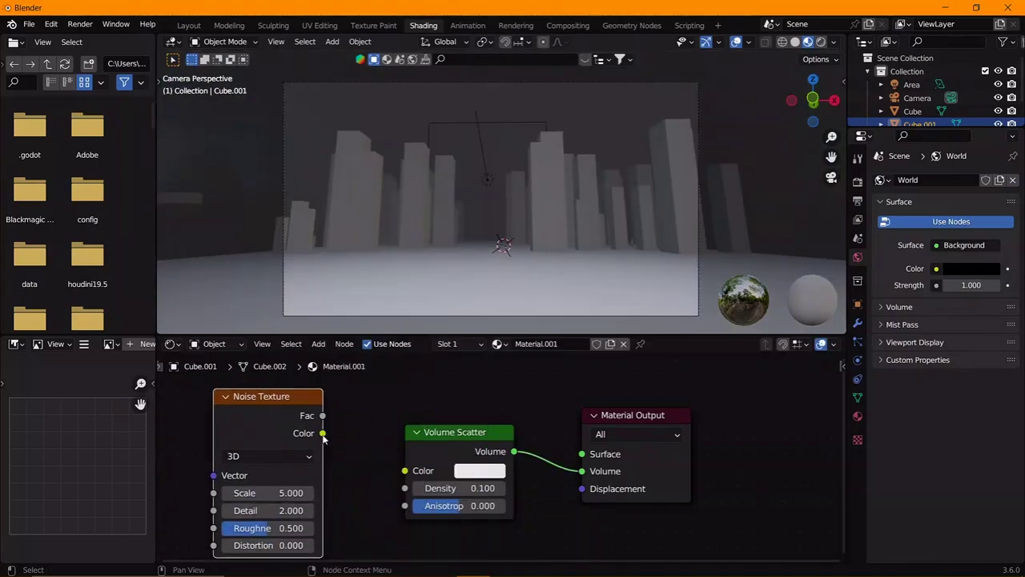
drag(325, 437, 405, 488)
middle_drag(374, 488, 416, 481)
mouse_move(312, 486)
mouse_down()
mouse_move(353, 486)
mouse_move(288, 486)
mouse_move(352, 486)
mouse_up()
key(Escape)
scroll(311, 426, down, 2)
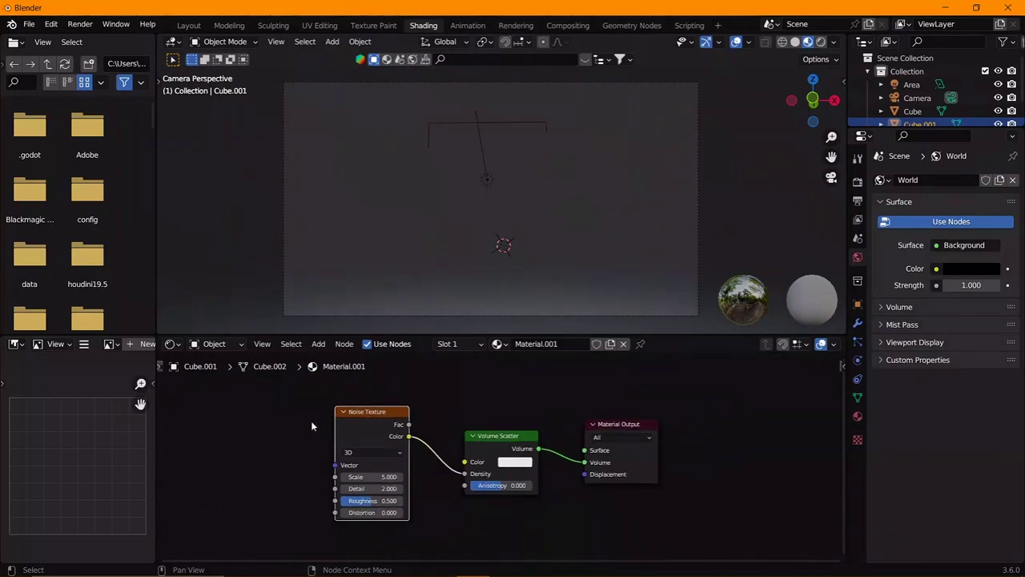
- Add a Gradient Texture feeding the Noise Texture's Vector input
key(shift+a)
click(232, 356)
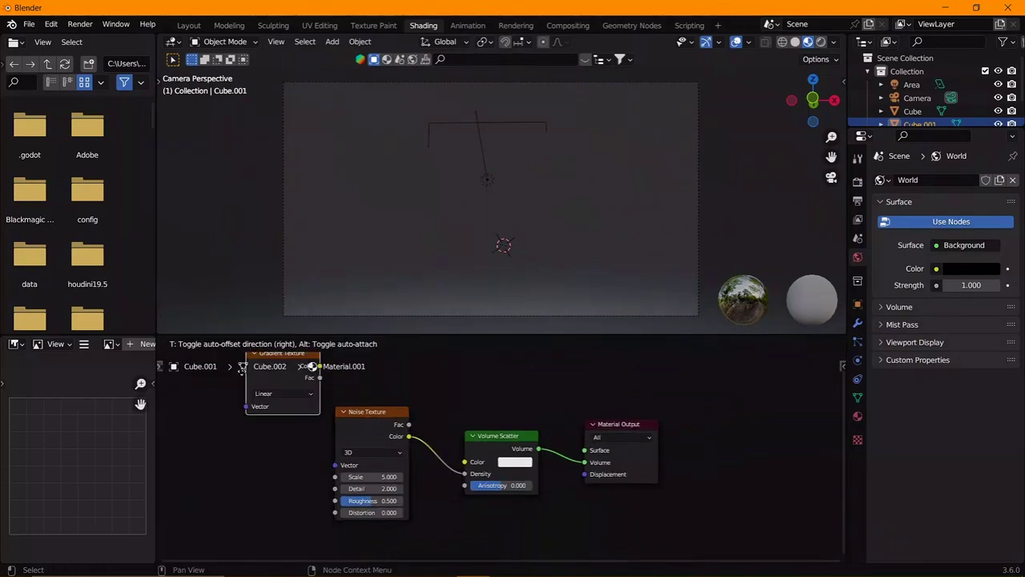
click(280, 455)
drag(282, 455, 335, 465)
middle_drag(336, 480, 408, 479)
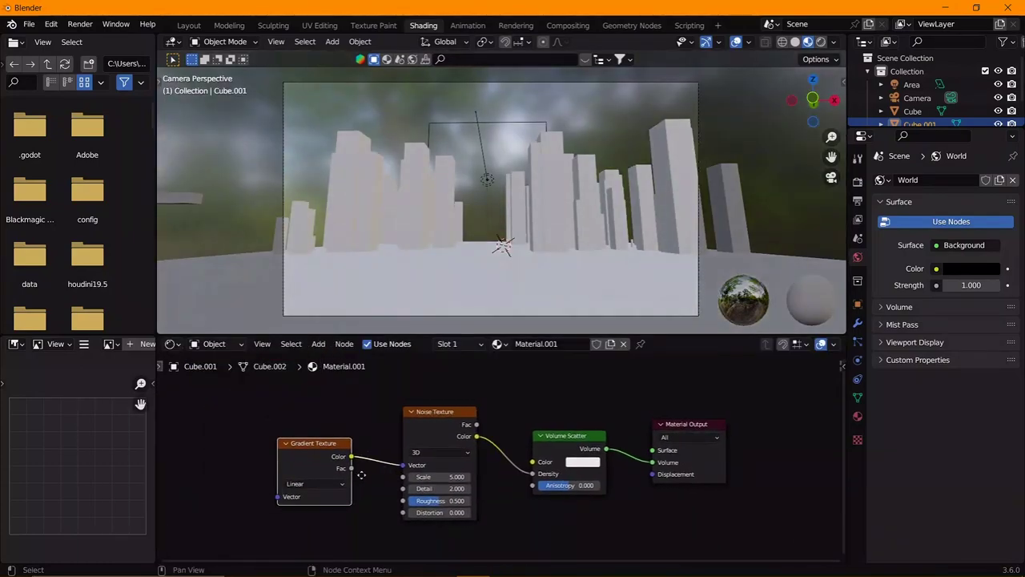
mouse_move(535, 166)
middle_down()
mouse_move(538, 188)
mouse_move(561, 191)
mouse_move(551, 195)
middle_up()
- In Layout with Rendered shading, scale the fog cube down from the front view
click(189, 24)
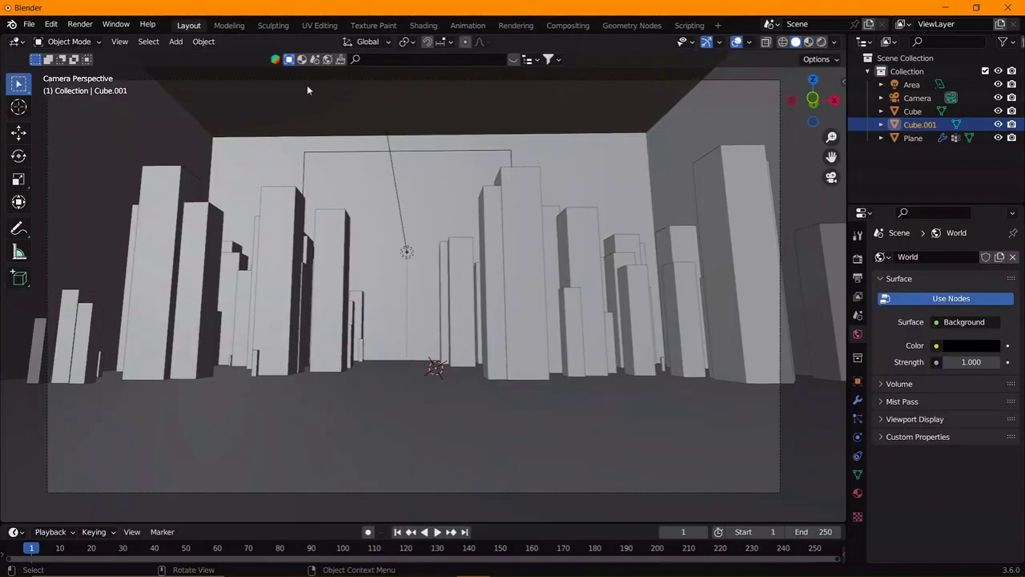
middle_drag(307, 85, 601, 300)
scroll(553, 288, down, 3)
scroll(508, 280, down, 4)
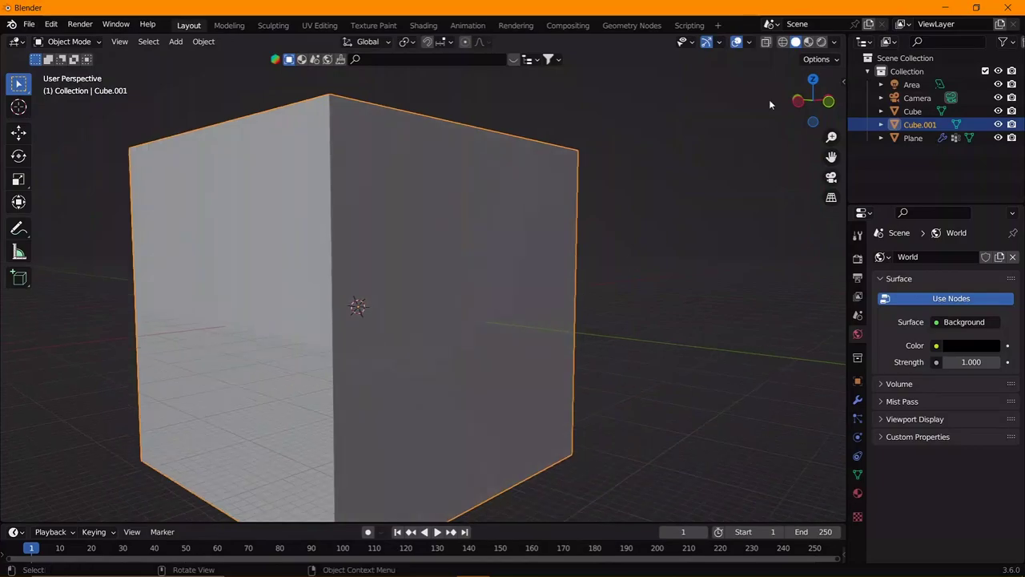
click(820, 41)
mouse_move(552, 240)
middle_down()
mouse_move(567, 245)
mouse_move(401, 253)
mouse_move(534, 252)
mouse_move(579, 279)
middle_up()
key(KP_1)
key(s)
click(629, 323)
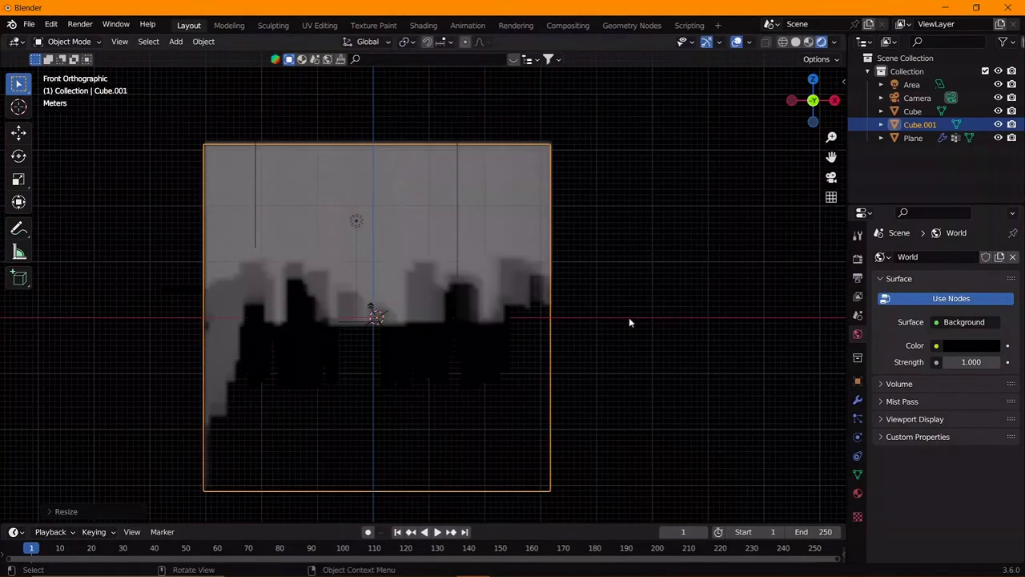
mouse_move(629, 322)
middle_down()
mouse_move(485, 304)
mouse_move(523, 327)
middle_up()
- Flatten the fog cube along Y and lift it straight up above the street
key(s)
key(y)
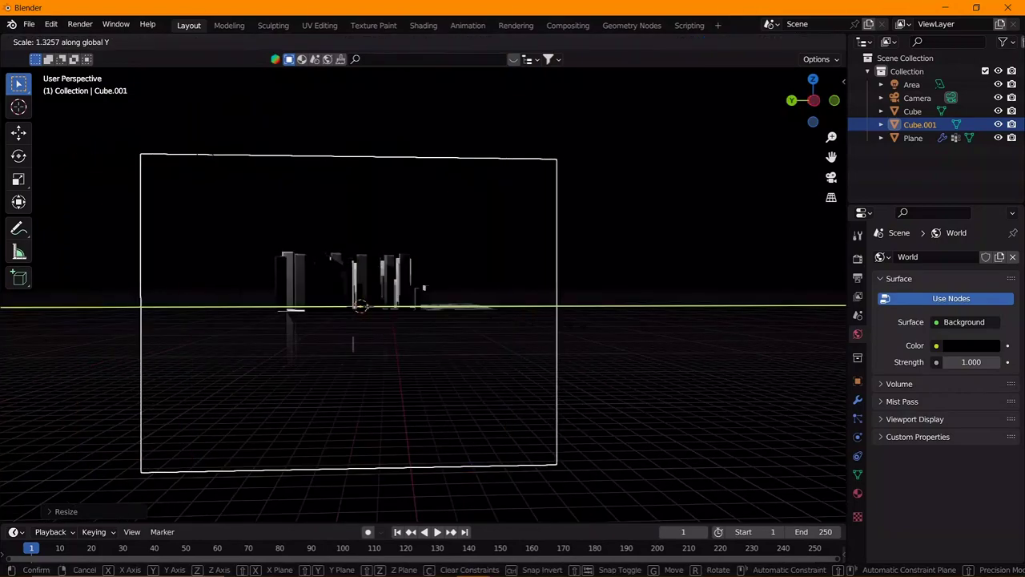
click(666, 363)
key(s)
key(z)
key(g)
key(z)
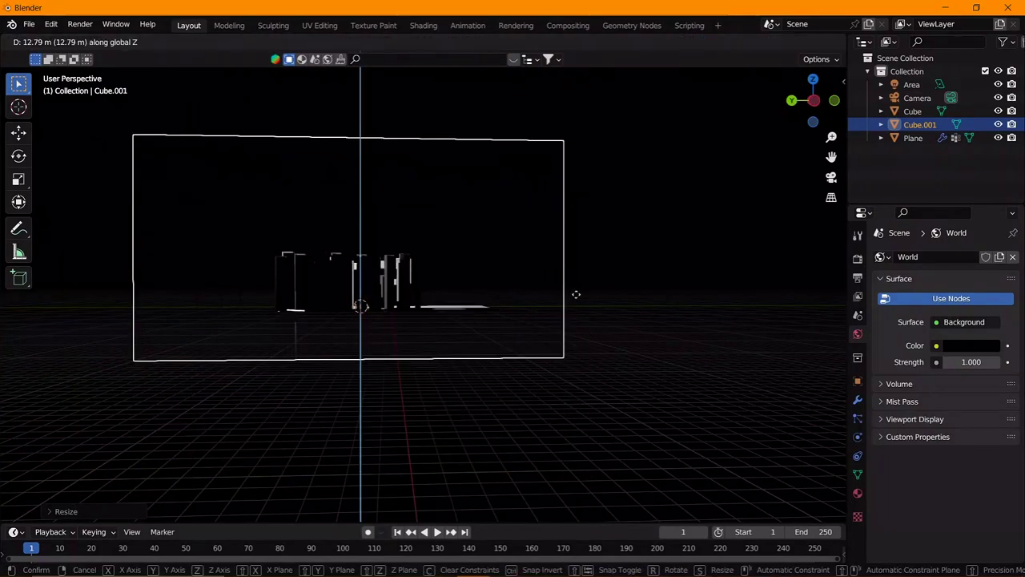
click(576, 294)
mouse_move(576, 294)
middle_down()
mouse_move(517, 322)
mouse_move(644, 306)
mouse_move(539, 302)
mouse_move(592, 305)
mouse_move(524, 320)
mouse_move(190, 302)
mouse_move(233, 286)
mouse_move(413, 42)
middle_up()
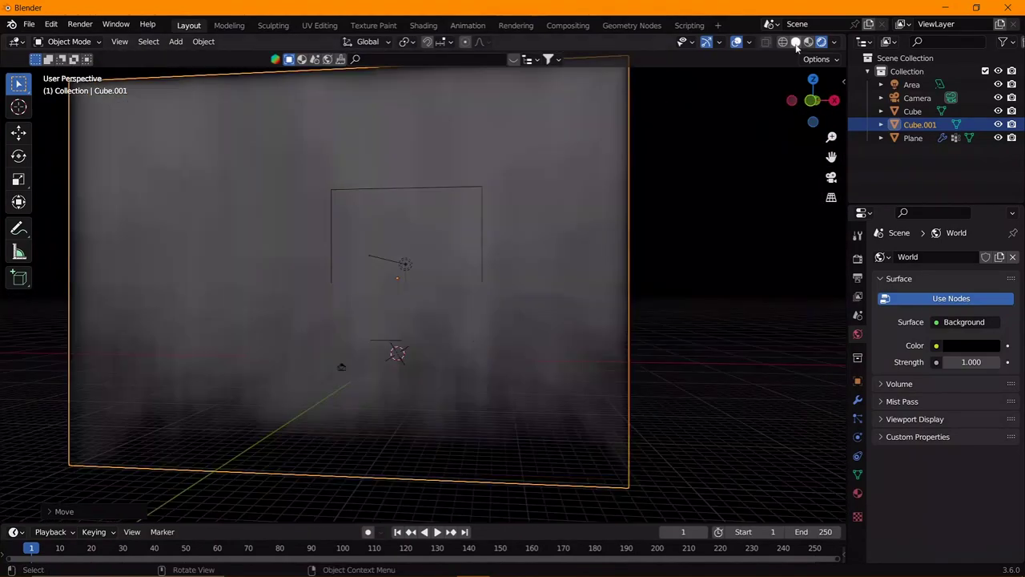
- In Shading, add Texture Coordinate and Mapping nodes to the Gradient Texture
click(423, 25)
mouse_move(512, 236)
middle_down()
mouse_move(543, 176)
mouse_move(464, 192)
middle_up()
click(316, 445)
key(ctrl+t)
- Rotate the gradient mapping 90° on Y and view the fog through the camera without overlays
mouse_move(225, 448)
middle_down()
mouse_move(362, 449)
mouse_move(365, 398)
middle_up()
text(90)
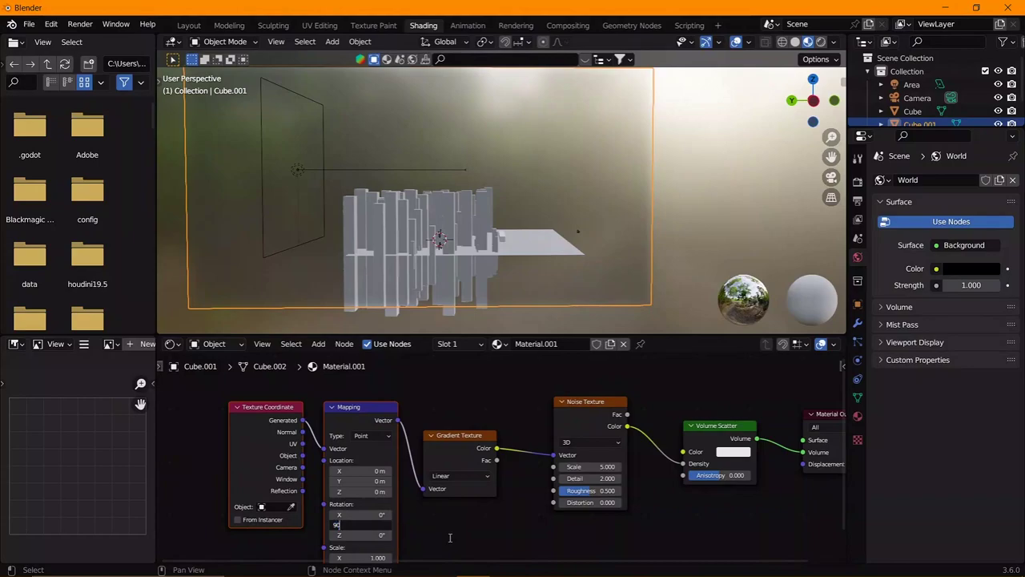
key(Return)
mouse_move(546, 186)
middle_down()
mouse_move(590, 181)
mouse_move(558, 185)
middle_up()
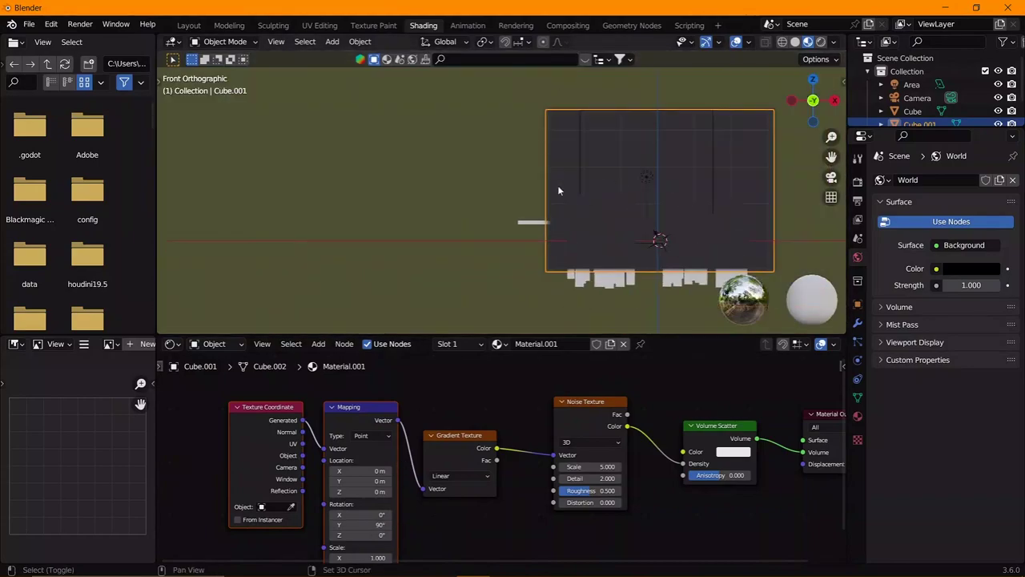
key(KP_0)
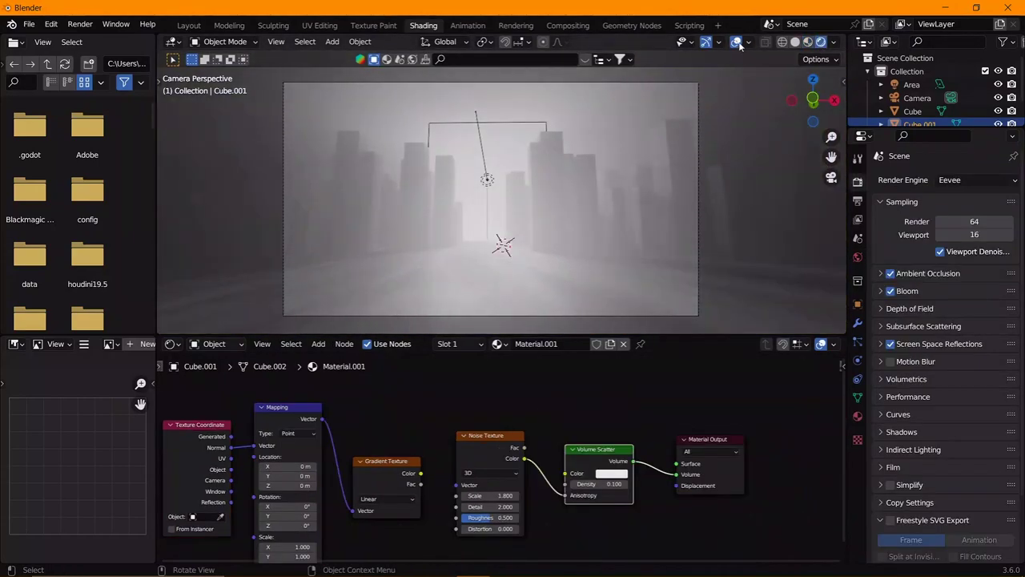
click(737, 42)
- Set the Color Management view transform to Standard
scroll(920, 495, down, 3)
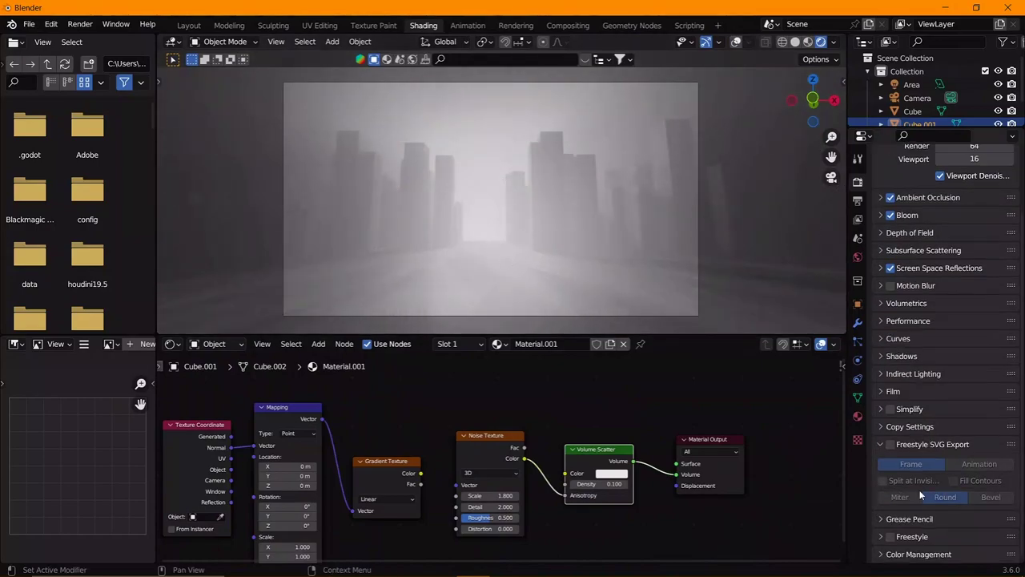
click(918, 553)
scroll(921, 521, down, 4)
click(975, 471)
click(941, 485)
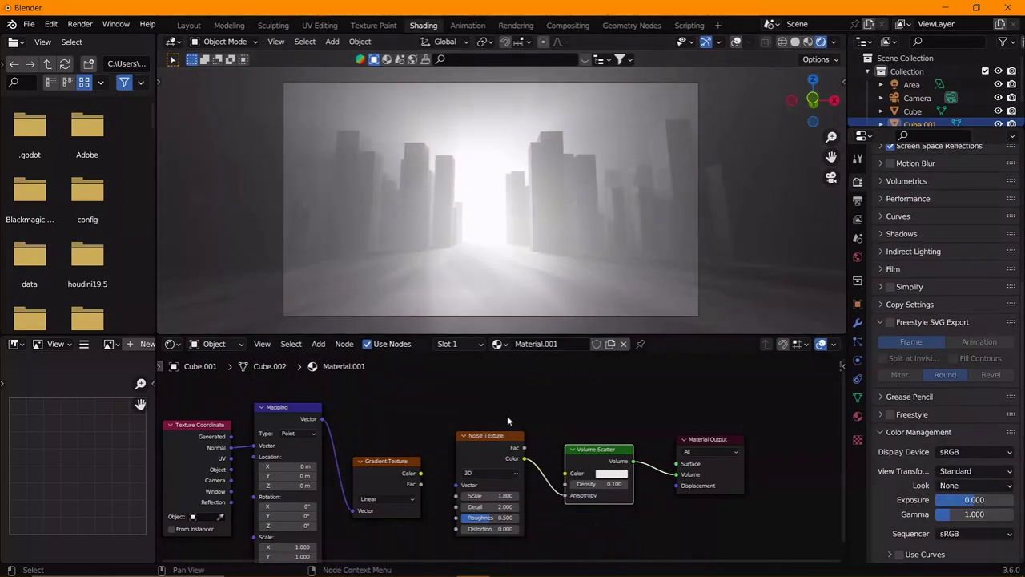
- Switch the render engine to Cycles and set the fog density to 0.050
scroll(897, 196, up, 10)
click(977, 179)
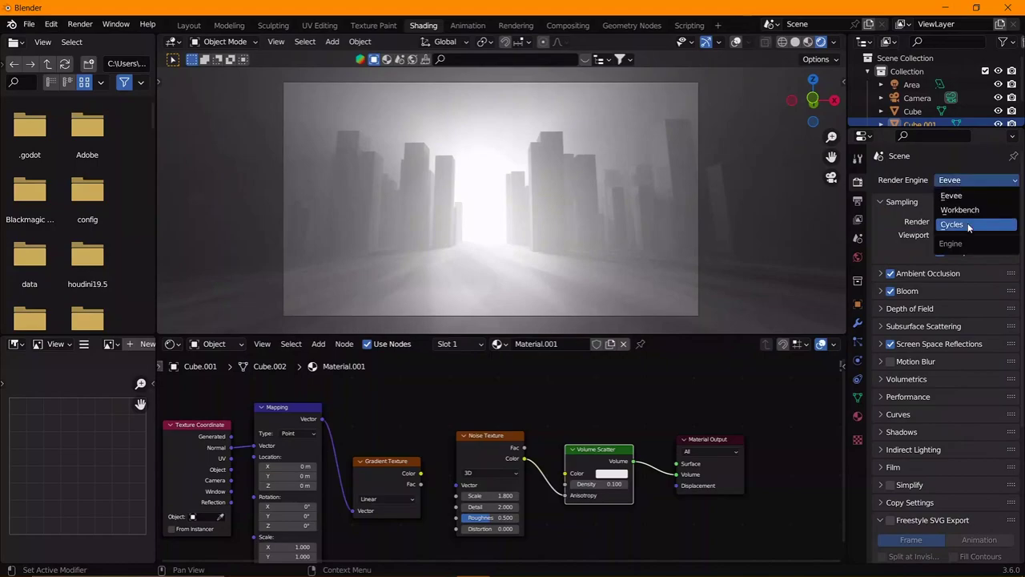
click(967, 225)
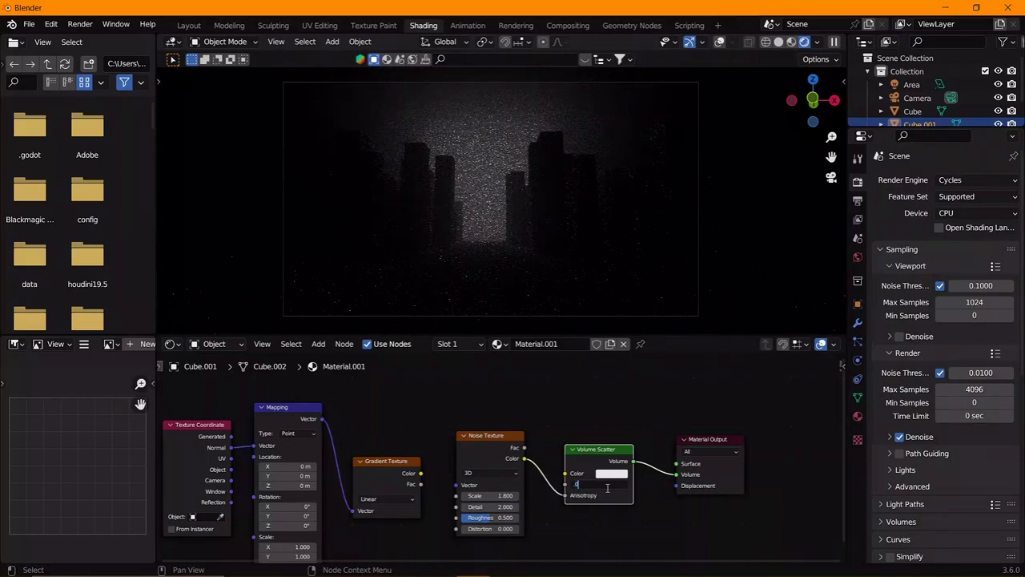
click(599, 484)
text(.05)
key(Return)
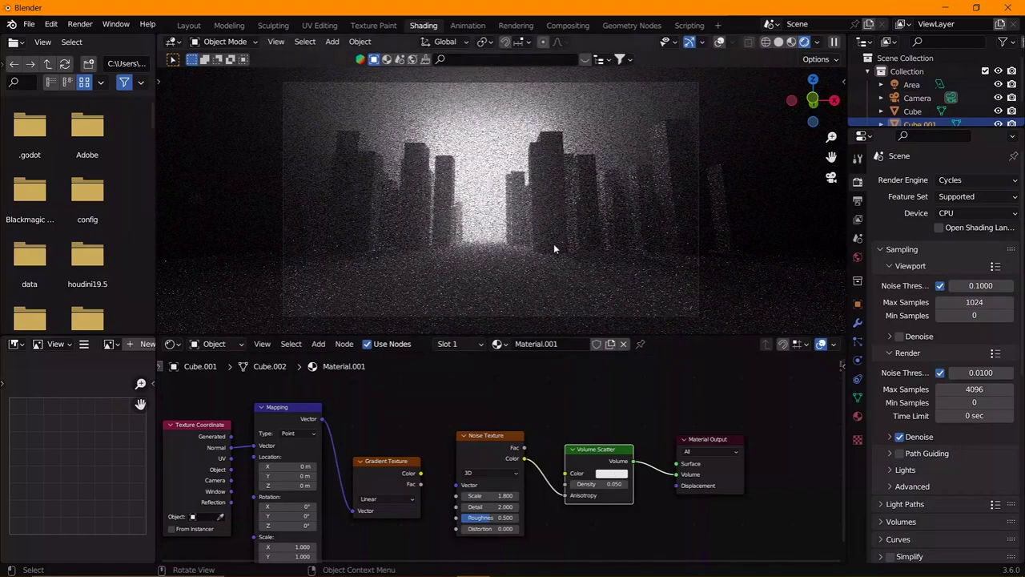
- Raise the camera's Passepartout to 1.0, then select Cube.001 and the ground plane
scroll(924, 101, down, 2)
click(917, 73)
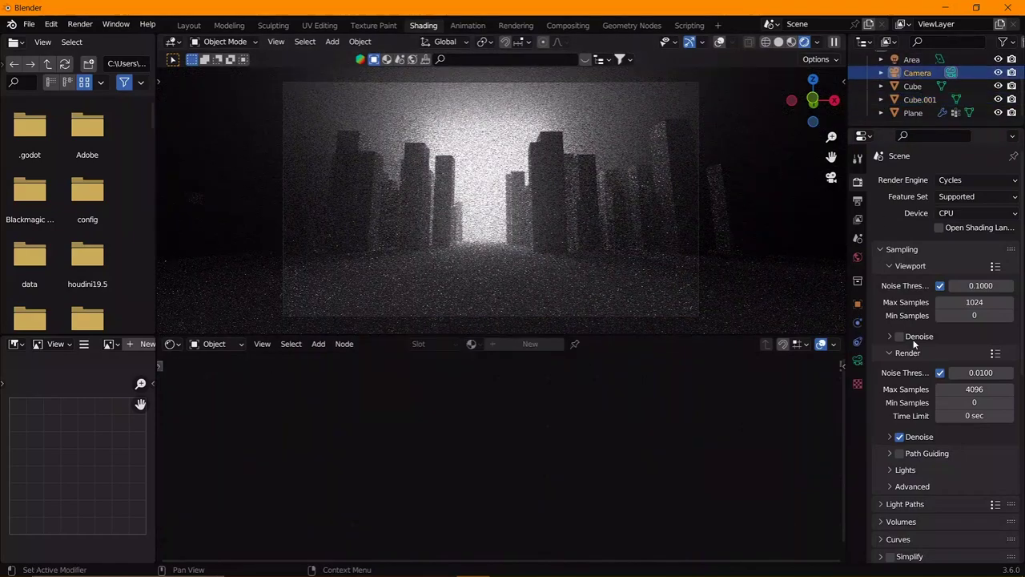
click(857, 359)
click(915, 399)
drag(964, 495, 1001, 495)
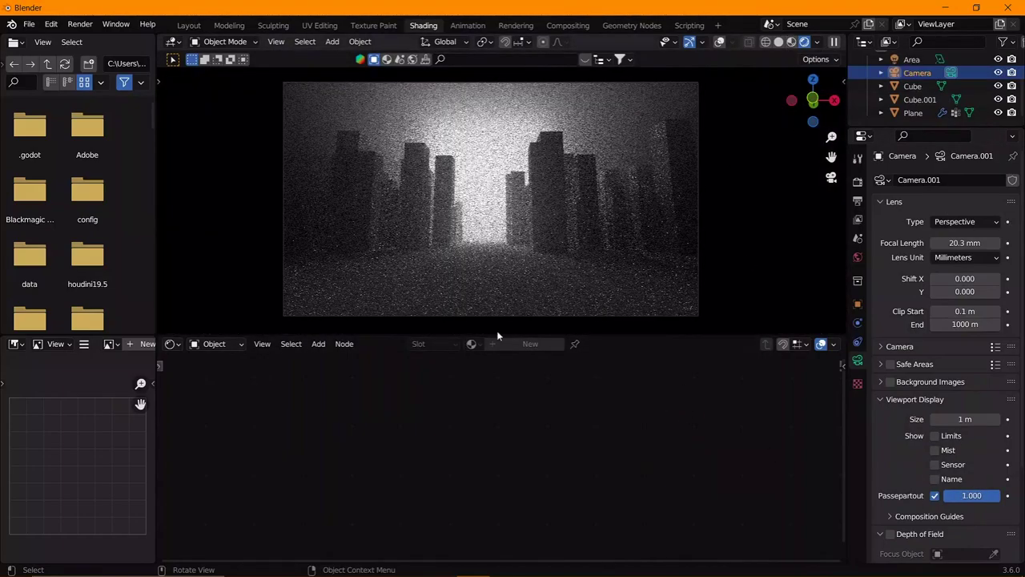
click(485, 295)
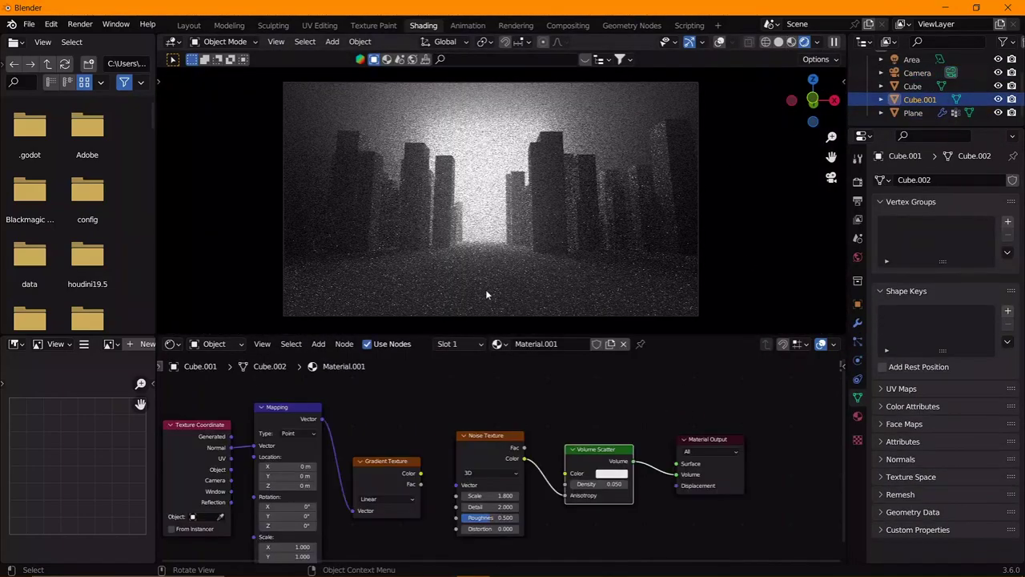
click(485, 294)
- Give the plane a new material with an Image Texture node loading the muesli image
click(525, 343)
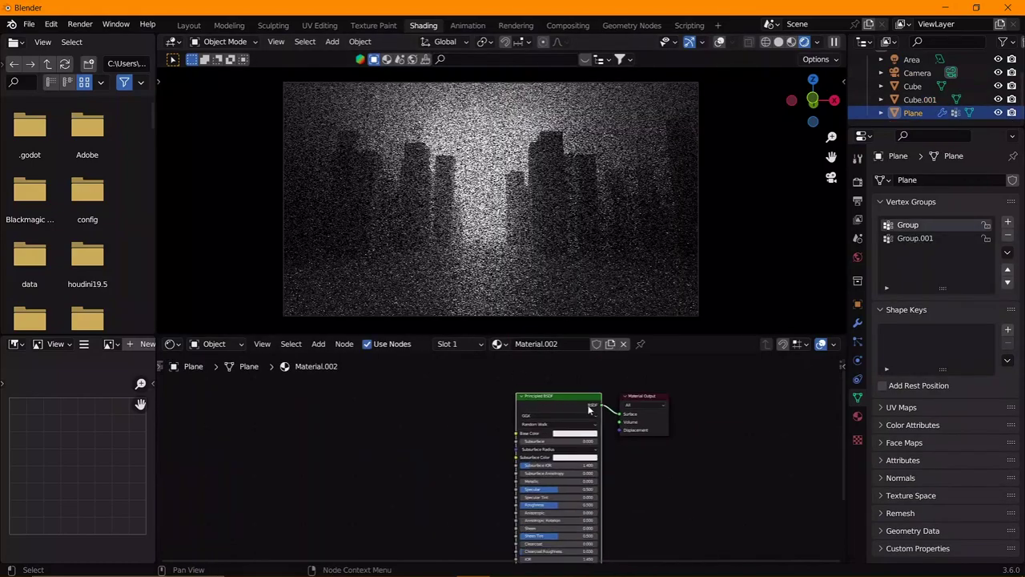
key(shift+a)
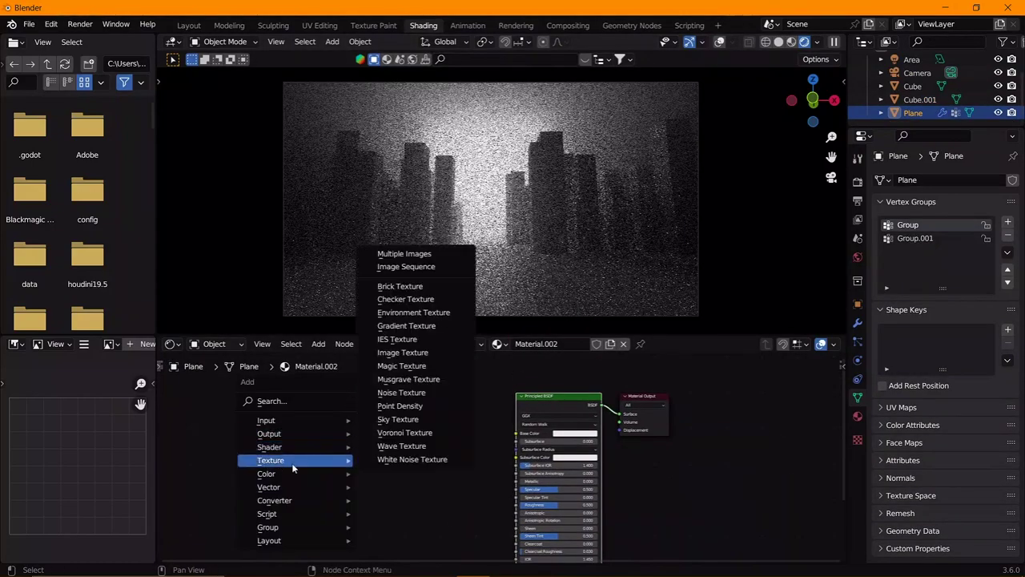
click(403, 352)
click(423, 437)
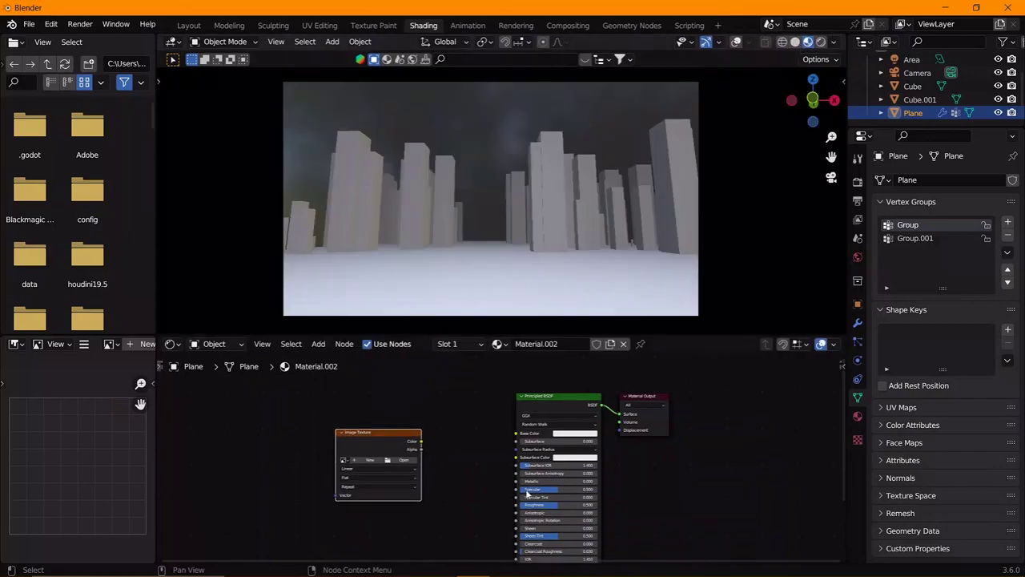
click(413, 467)
click(204, 381)
scroll(693, 340, down, 3)
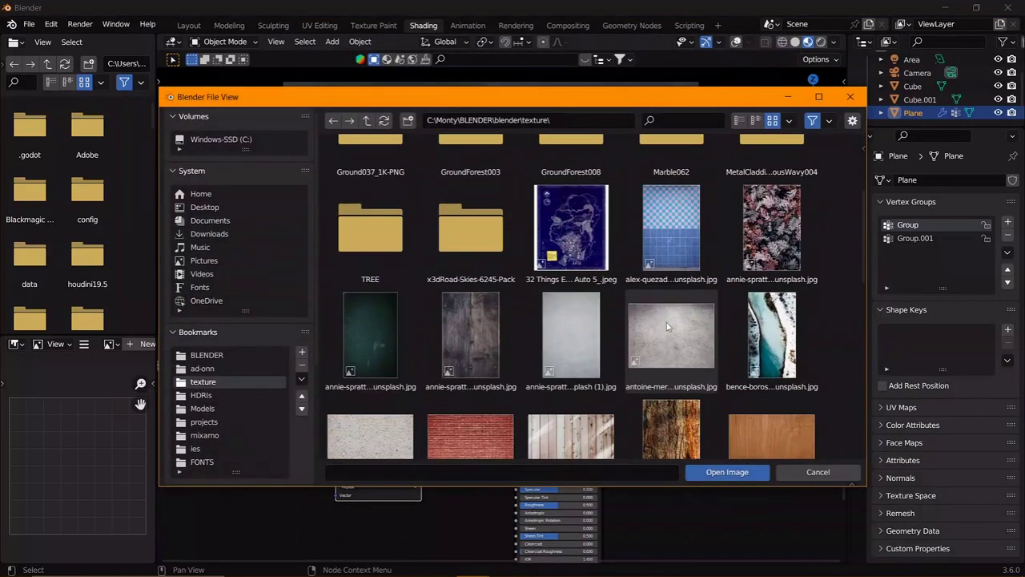
scroll(693, 340, down, 3)
scroll(692, 341, down, 3)
scroll(730, 294, down, 2)
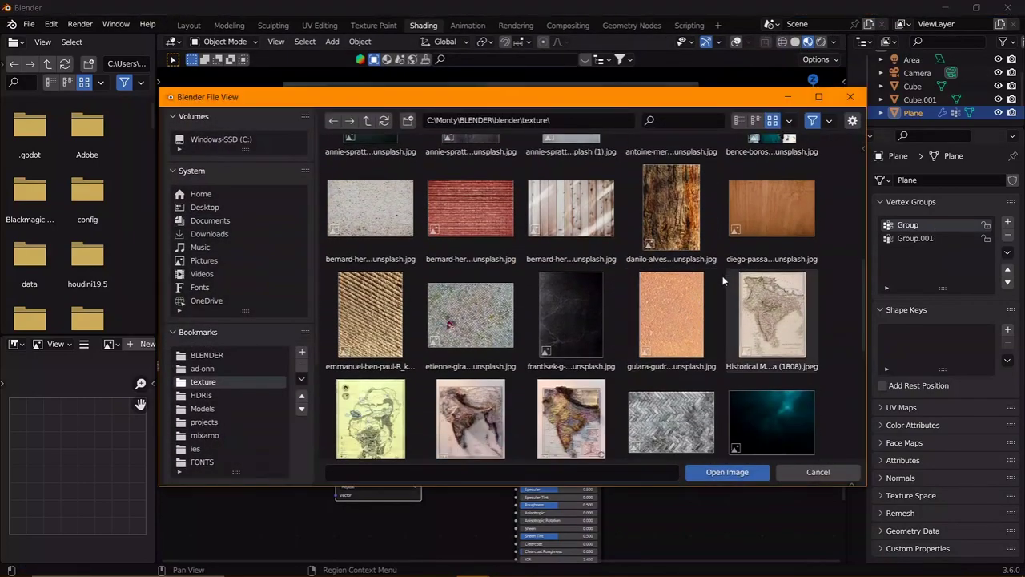
scroll(731, 294, down, 2)
scroll(600, 312, down, 2)
scroll(481, 319, down, 1)
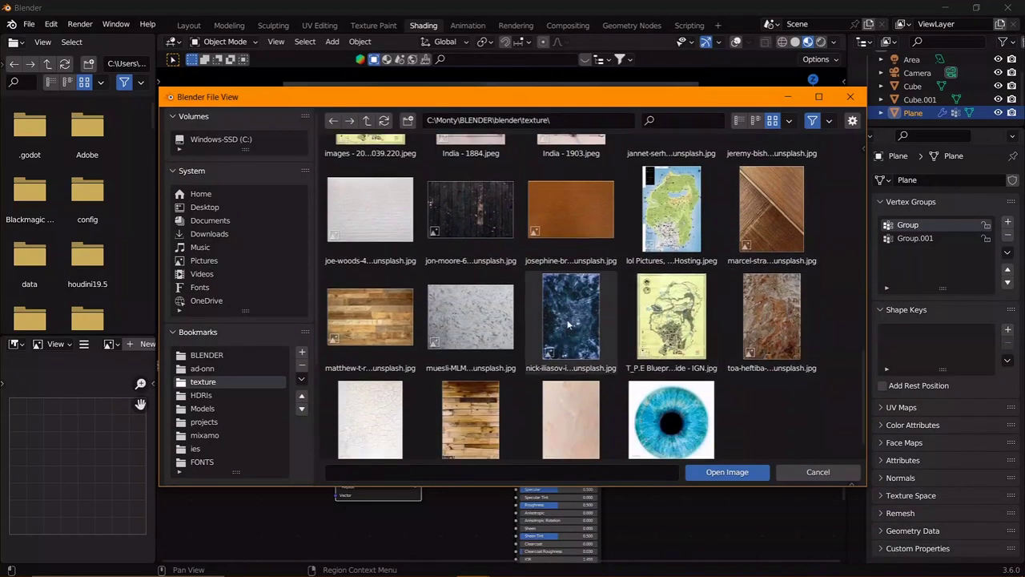
double_click(467, 319)
- Connect the image colour to the Base Color, Metallic and Roughness inputs
drag(418, 441, 515, 433)
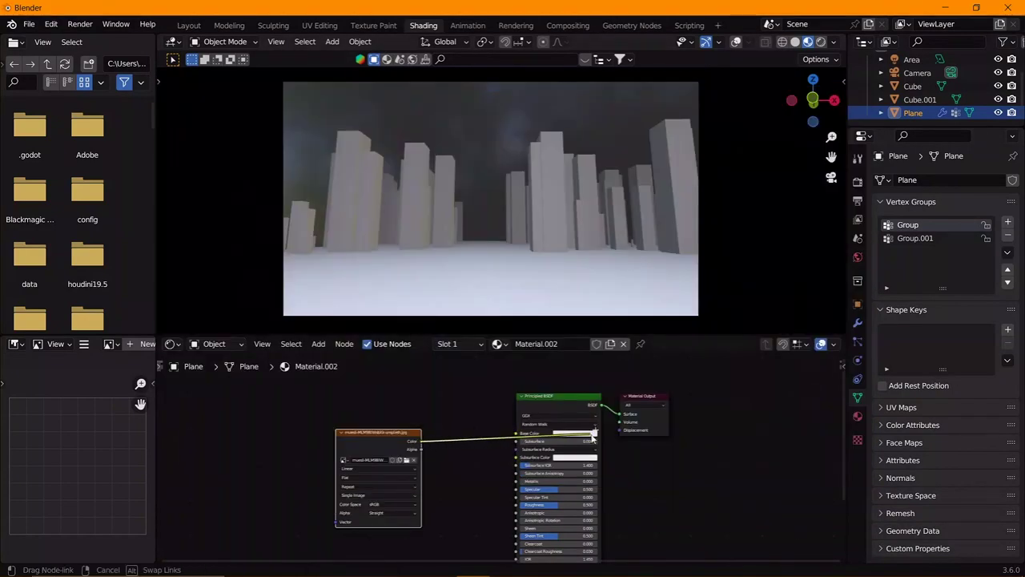
key(g)
click(465, 468)
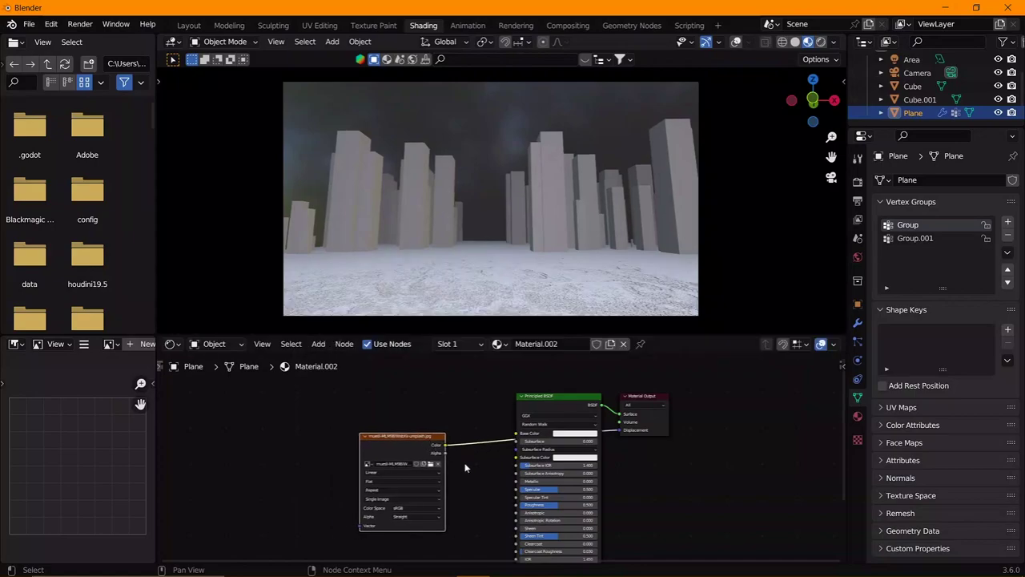
drag(444, 445, 515, 481)
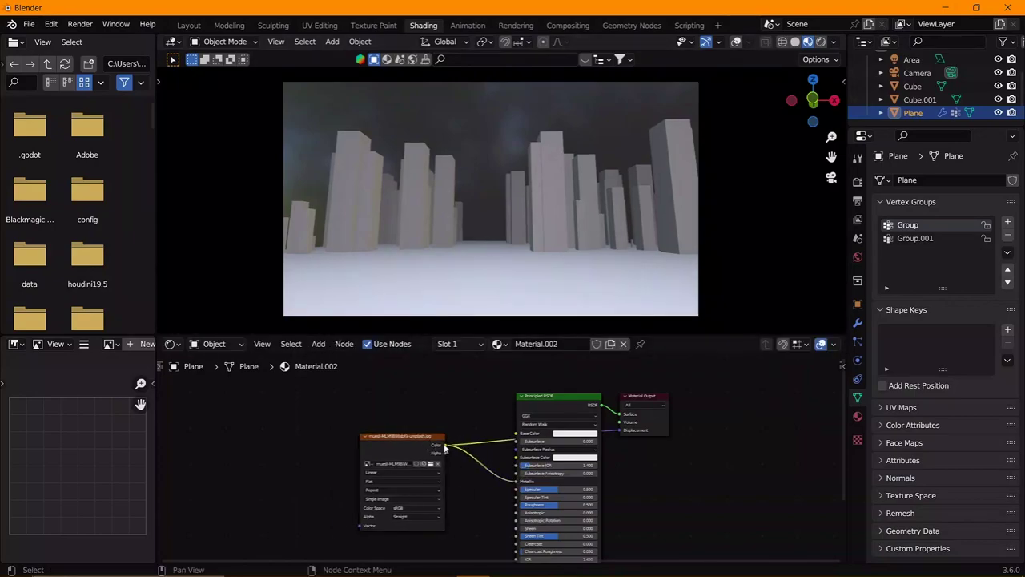
drag(445, 446, 516, 504)
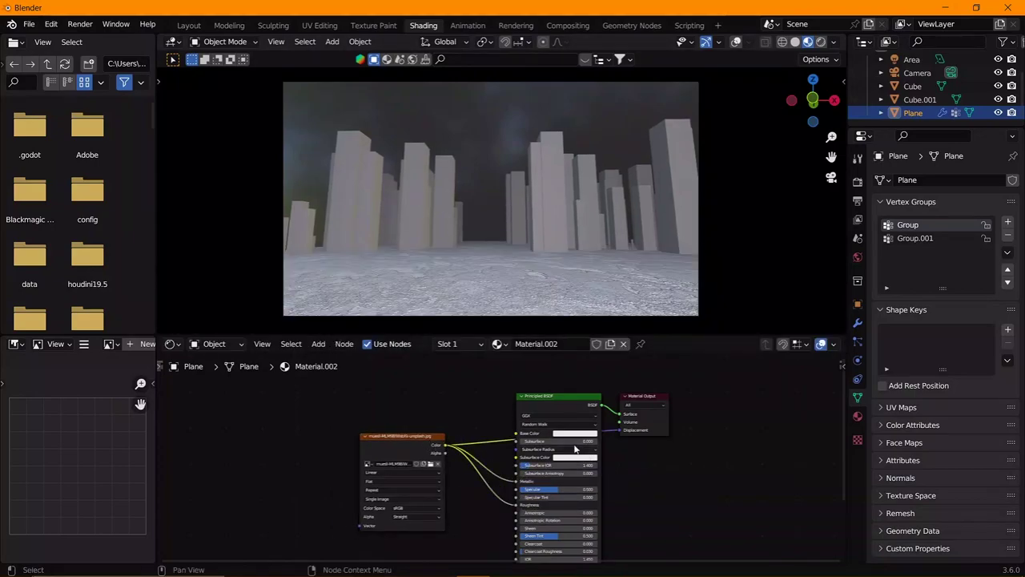
- Darken the base colour to value 0.140, unlink Metallic, and preview in Rendered shading
click(574, 440)
click(615, 365)
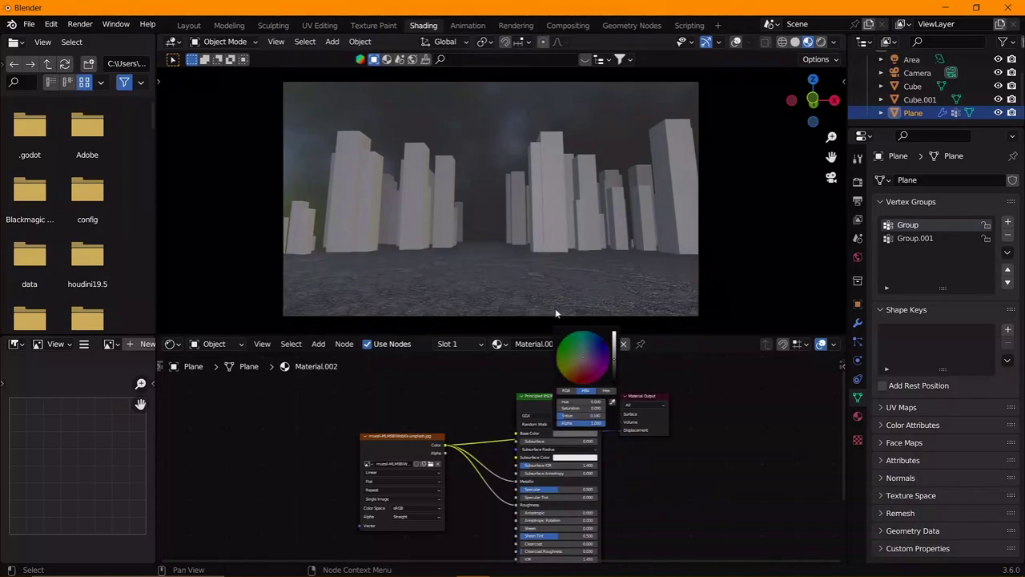
drag(516, 480, 597, 482)
click(819, 42)
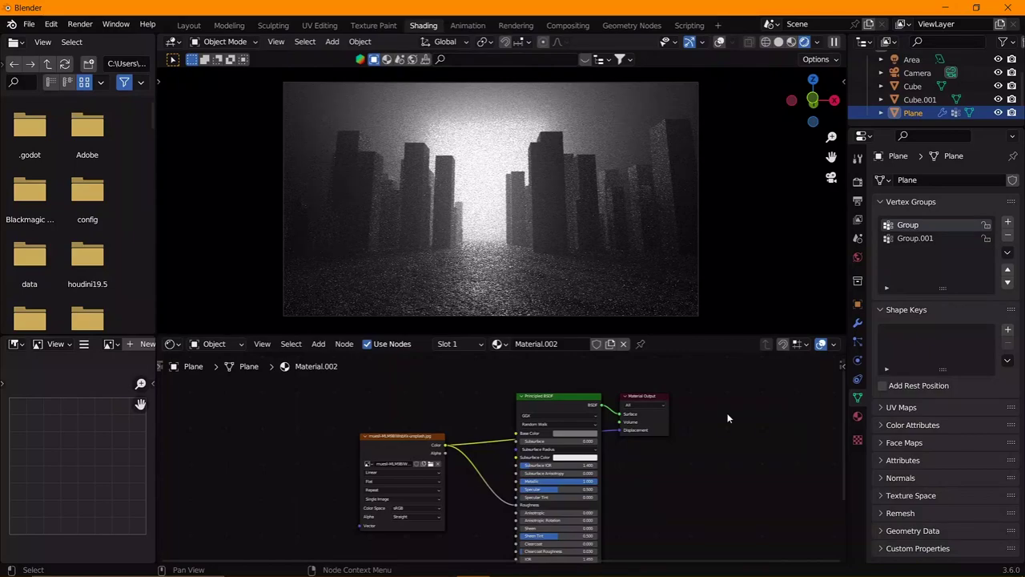
- Return to Solid shading and raise the plane's particle count to 200, then 400
click(778, 42)
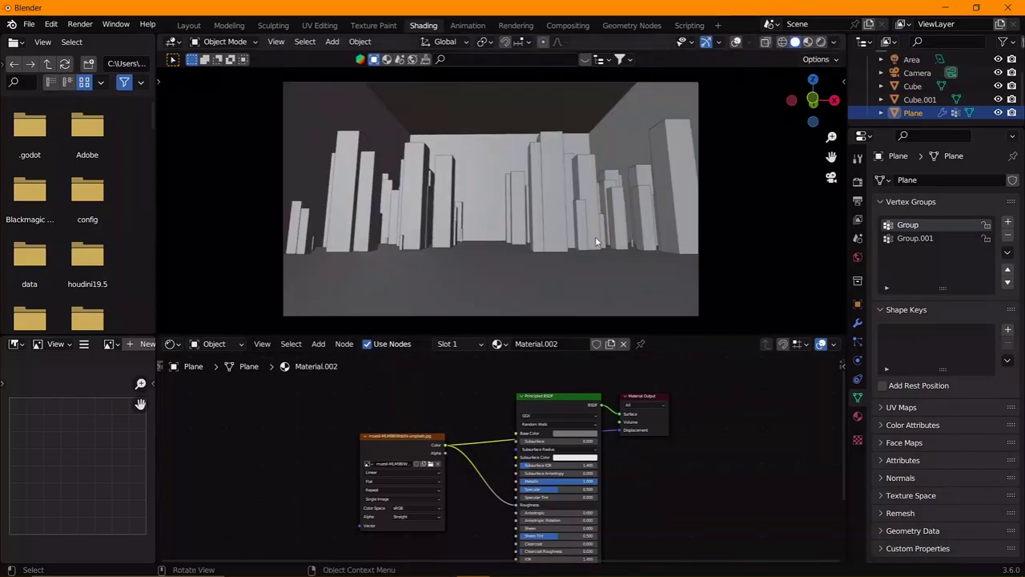
click(857, 415)
click(857, 341)
click(970, 311)
text(2)
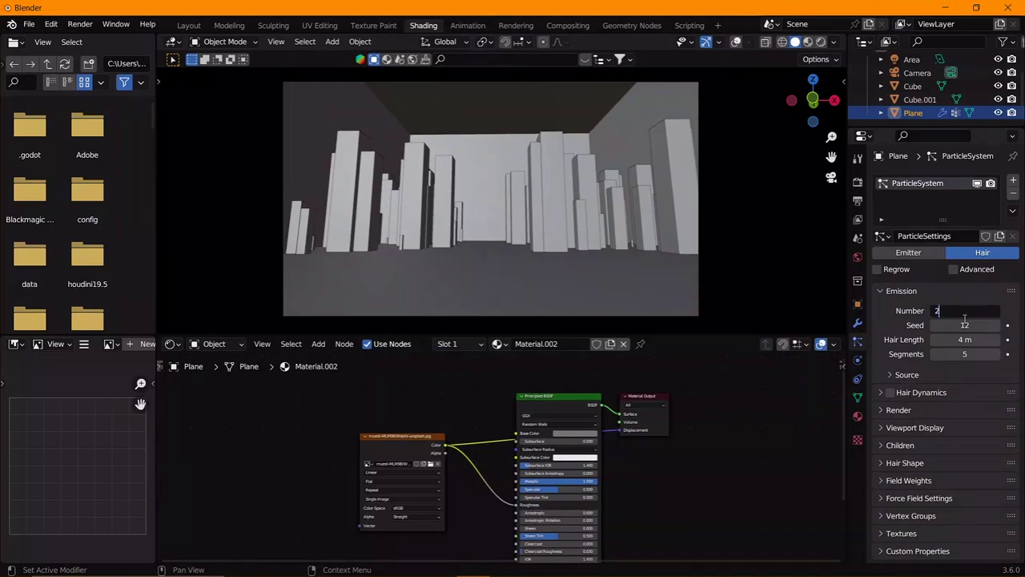
text(00)
key(Return)
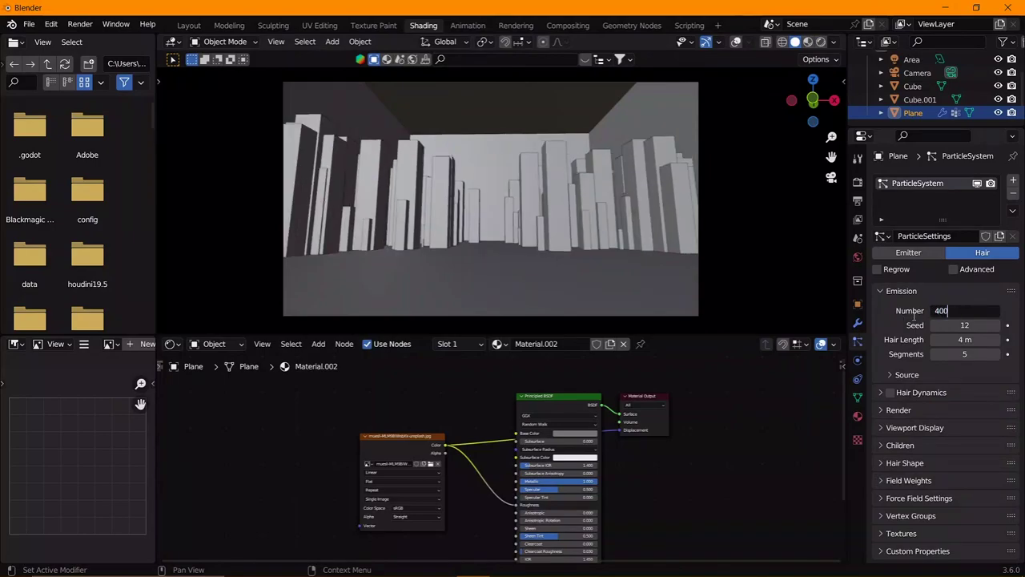
key(Return)
- Scale the instanced buildings to about 0.82 and set the particle count back to 200
click(928, 411)
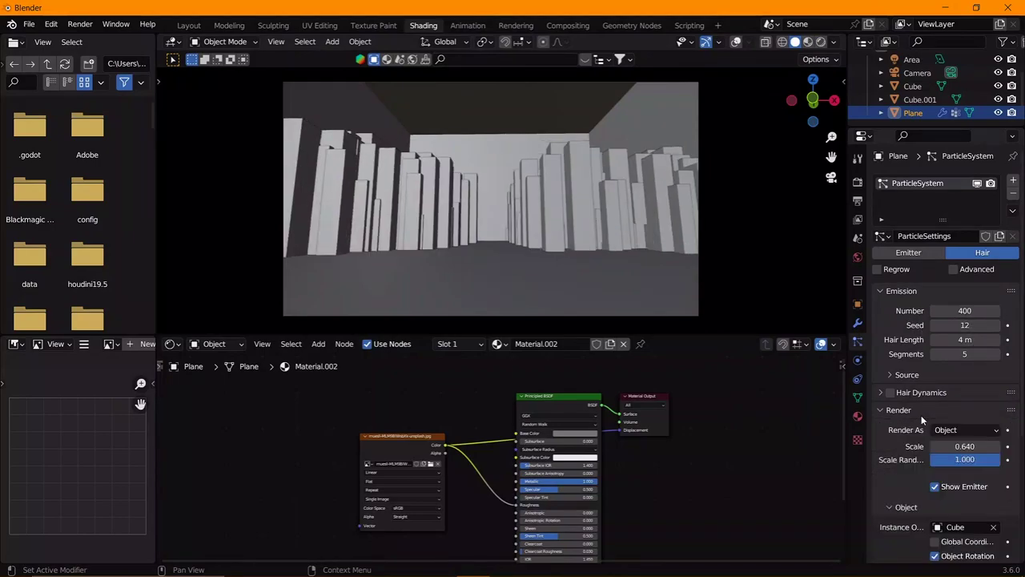
mouse_move(972, 446)
mouse_down()
mouse_move(1002, 446)
mouse_move(951, 446)
mouse_move(968, 446)
mouse_up()
text(200)
key(Return)
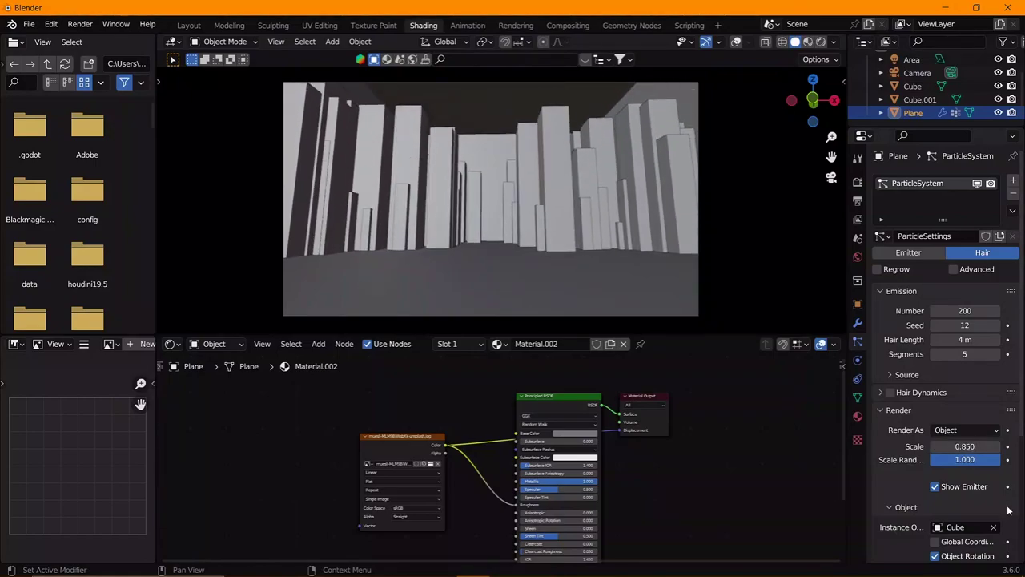
- Inspect the Children, Hair Shape, Field Weights and Force Field panels, collapsing each again
scroll(1008, 502, down, 2)
scroll(921, 488, down, 2)
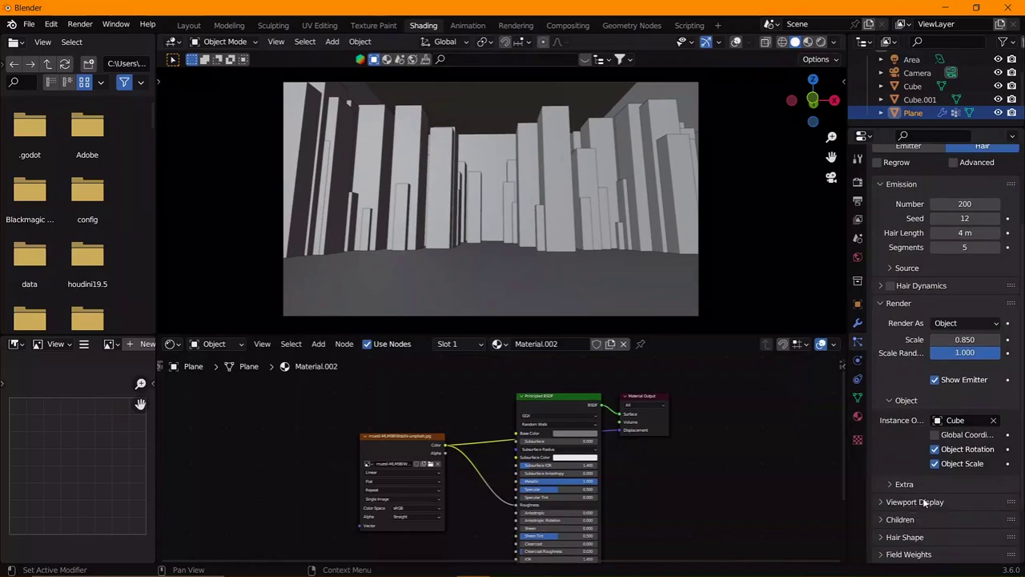
scroll(881, 496, down, 2)
click(900, 449)
click(900, 449)
click(905, 466)
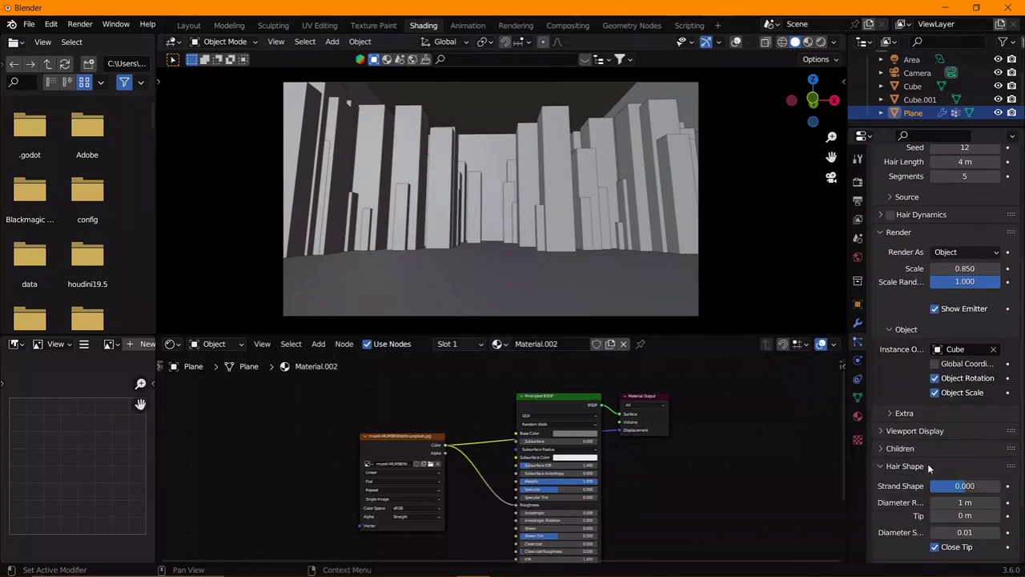
scroll(928, 382, down, 3)
click(928, 382)
click(928, 480)
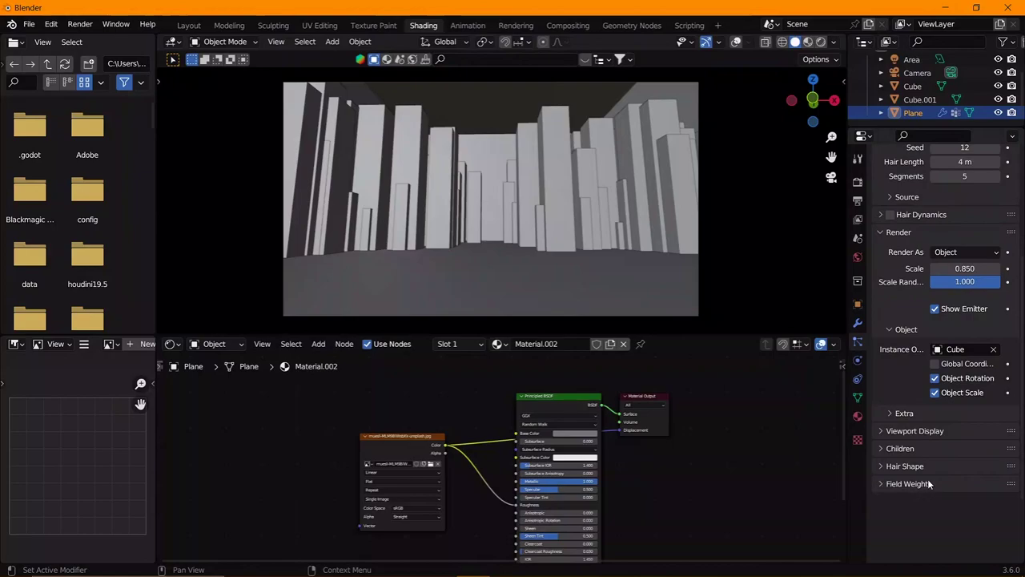
click(928, 481)
click(928, 503)
click(928, 504)
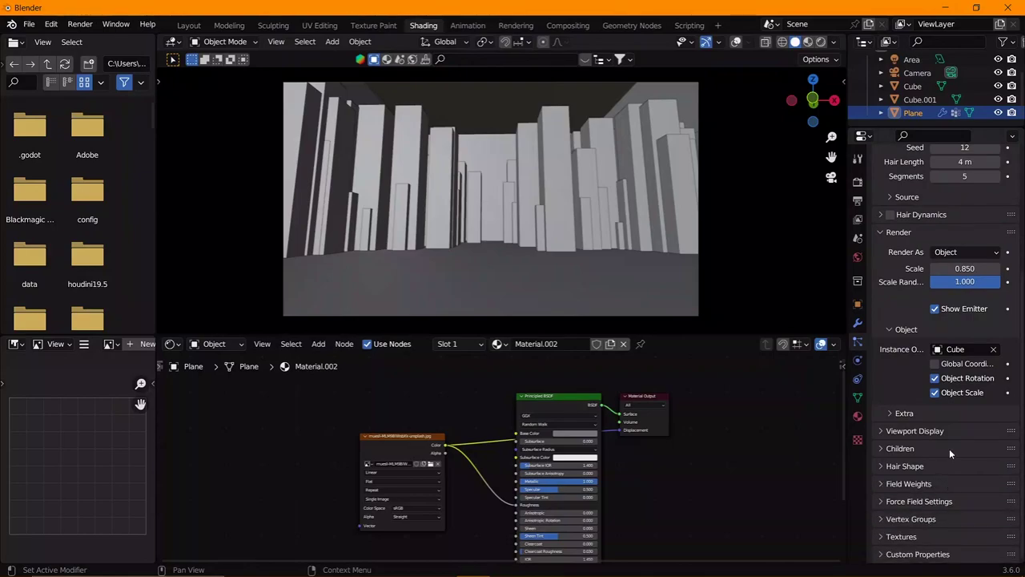
scroll(927, 342, up, 5)
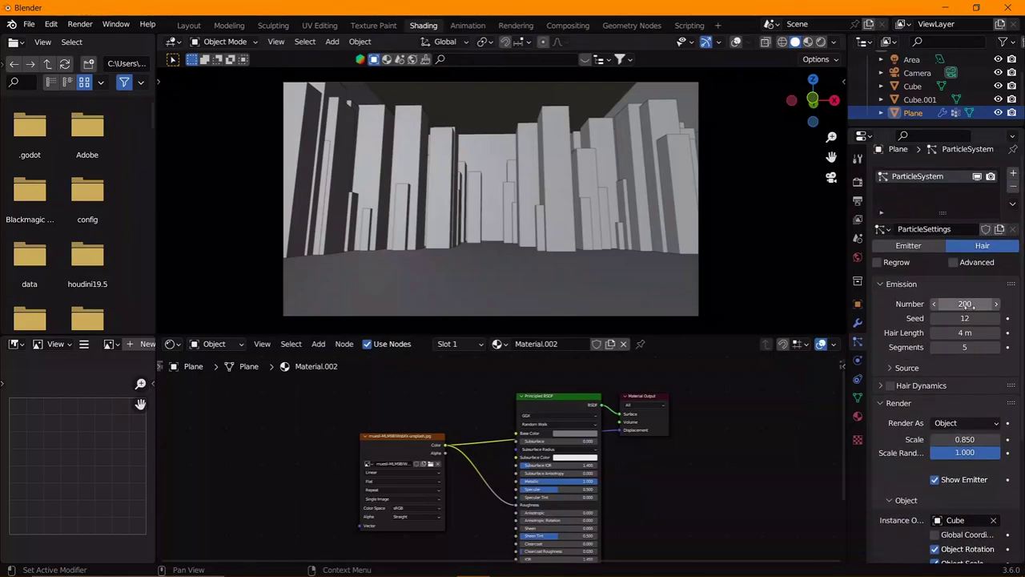
text(1)
- Try several particle seeds, settling on seed 3 with a Rendered preview
key(Return)
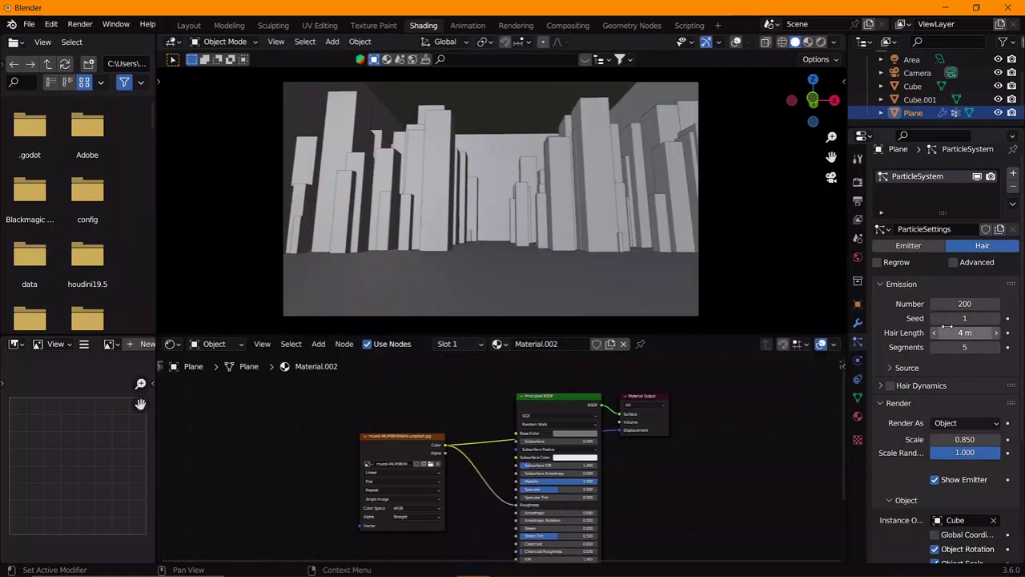
click(998, 319)
click(998, 319)
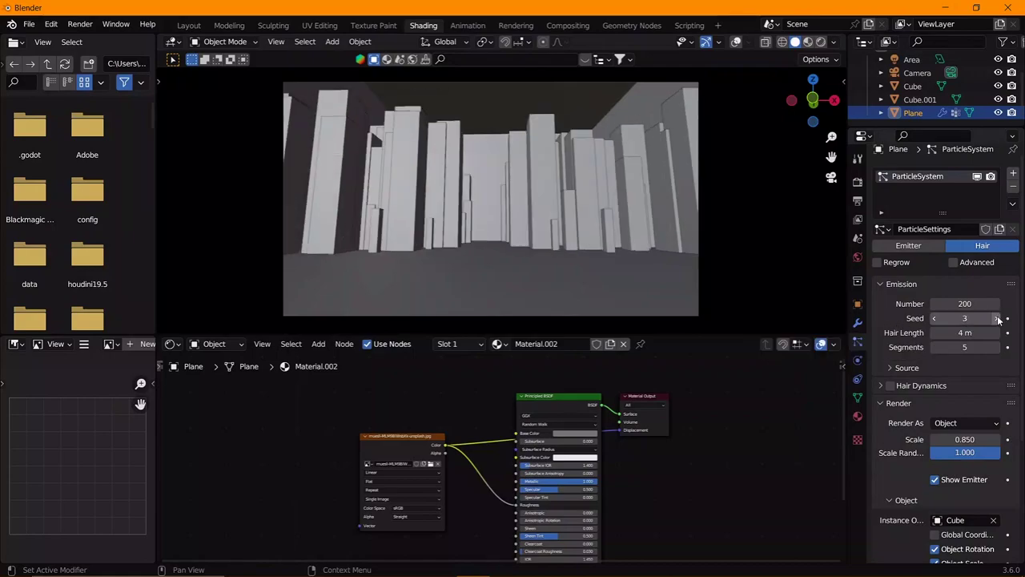
click(998, 318)
click(932, 318)
click(933, 318)
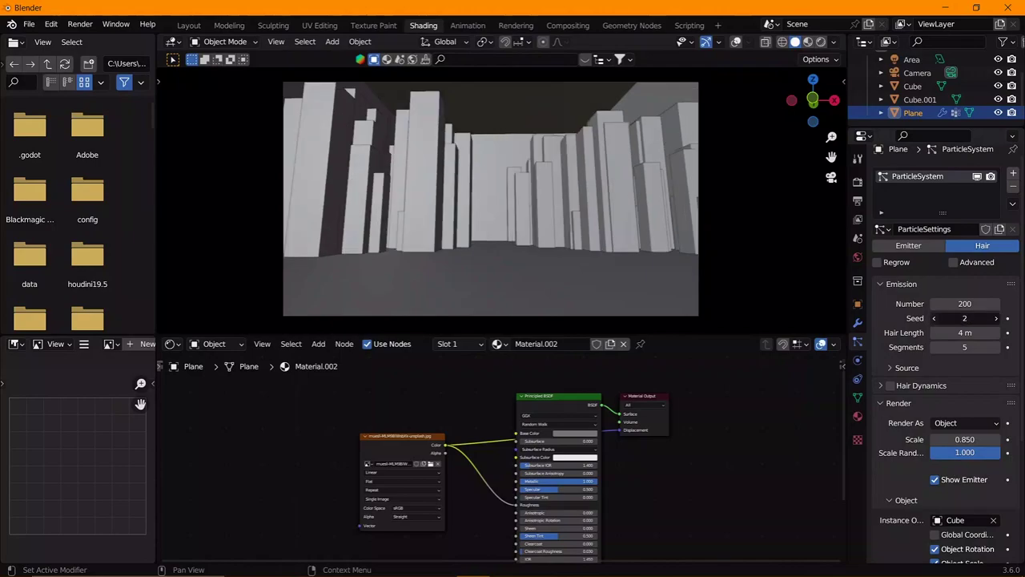
click(933, 318)
click(933, 319)
click(996, 318)
click(995, 319)
click(998, 319)
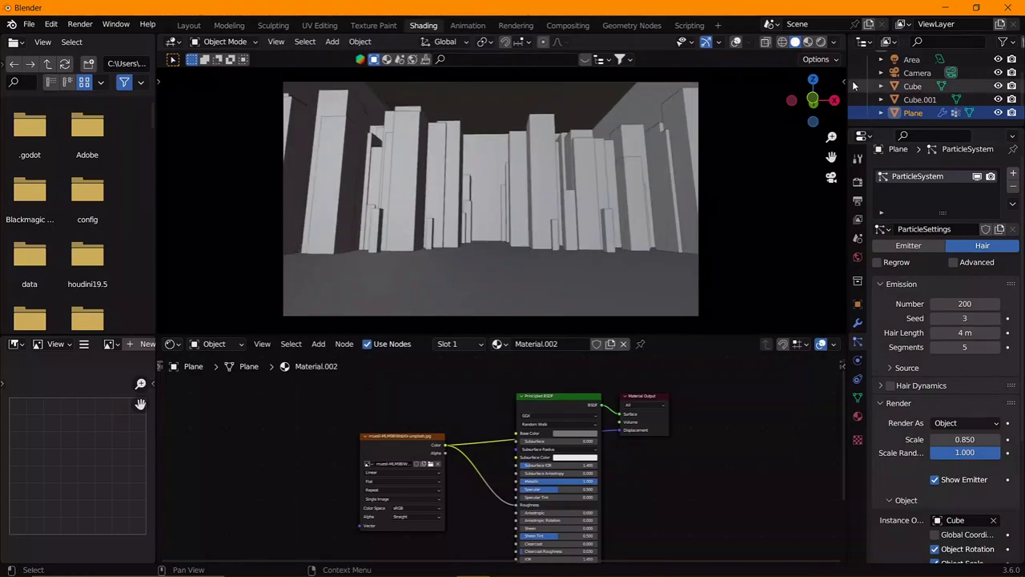
click(822, 42)
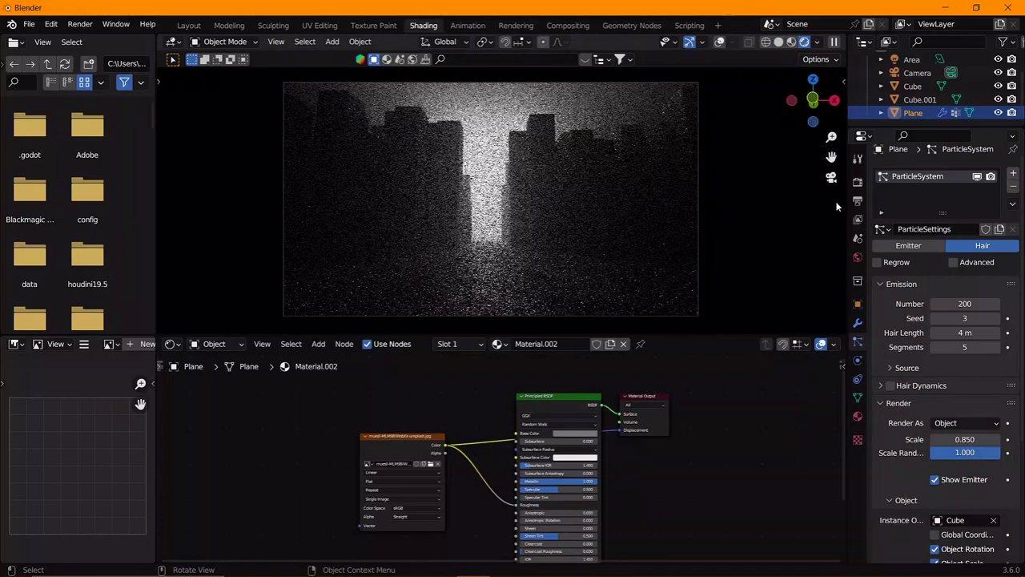
- Set the particle count to 50, then settle on 100
click(963, 304)
text(5)
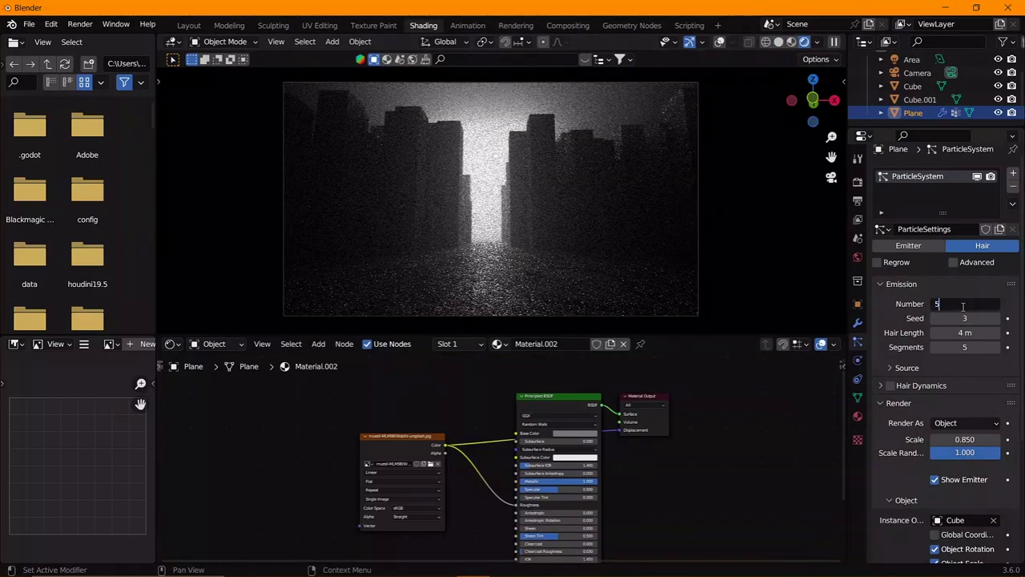
text(0)
key(Return)
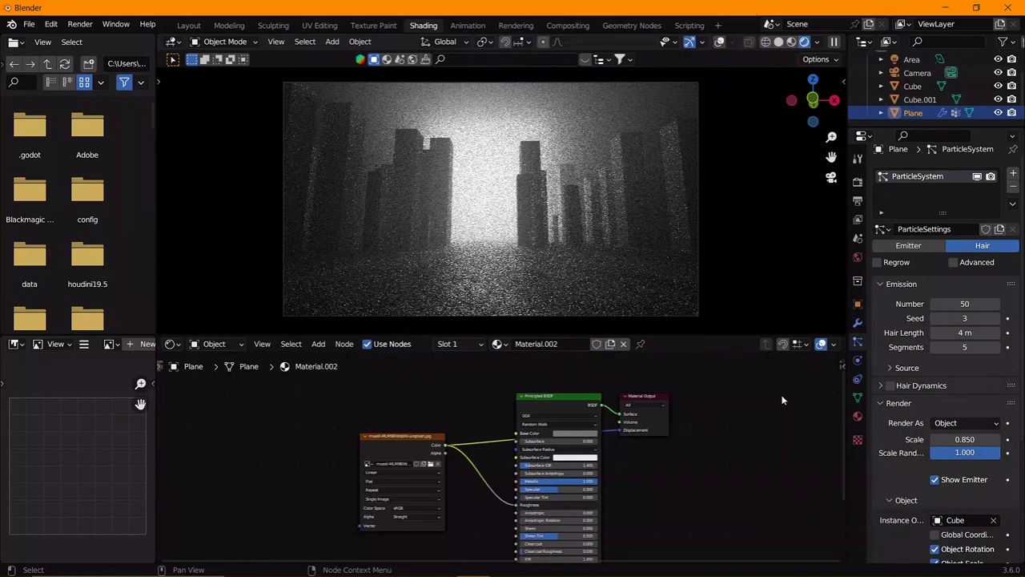
click(961, 305)
text(100)
key(Return)
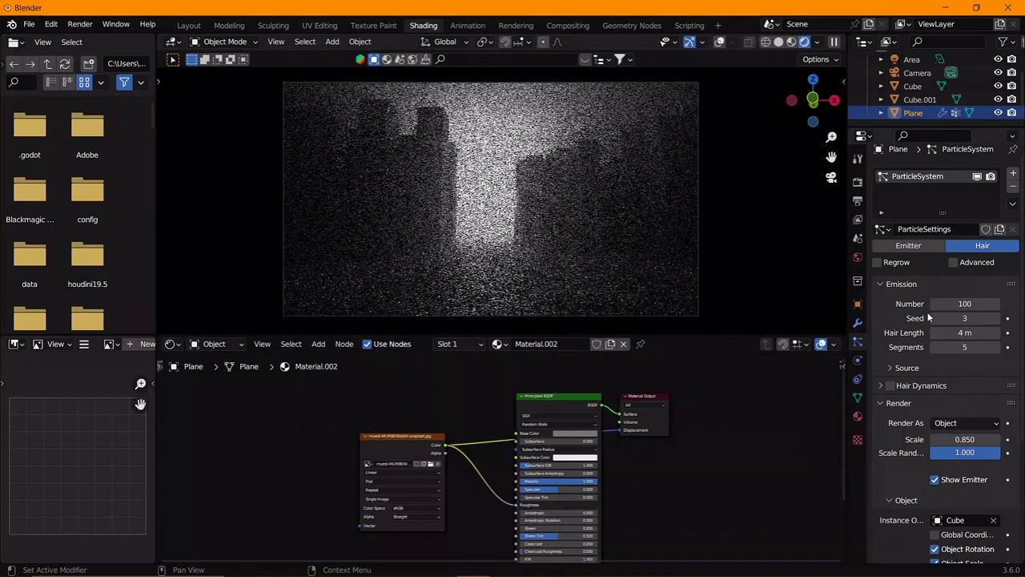
- Select the area light and cycle through Solid, Material Preview and Rendered shading
click(917, 73)
click(911, 60)
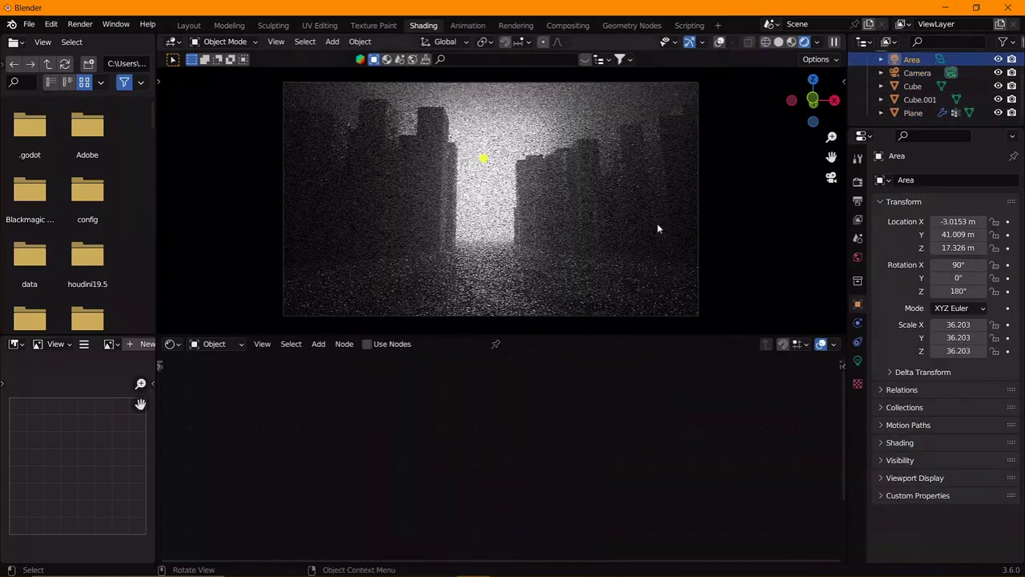
key(g)
key(s)
key(Escape)
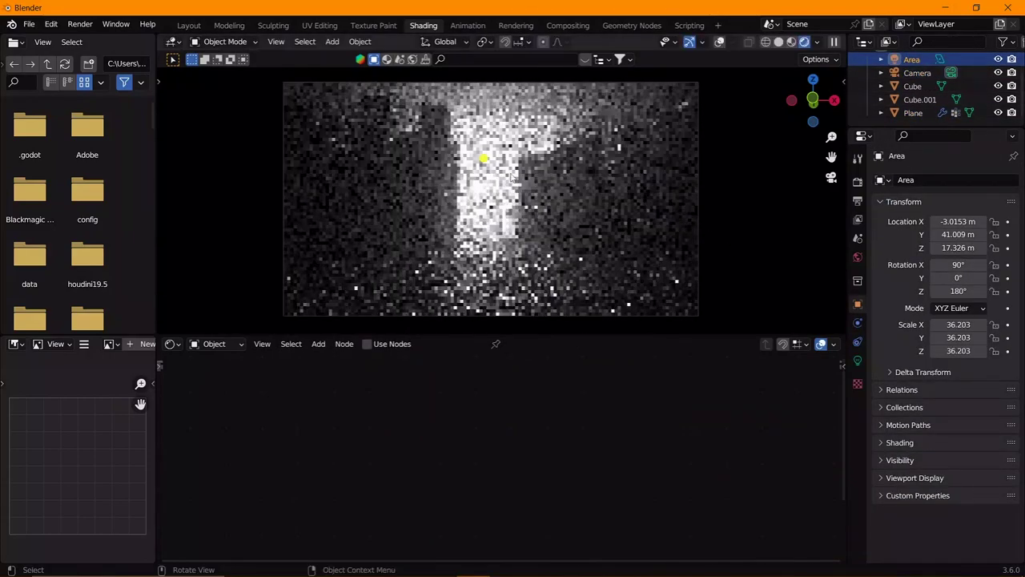
click(783, 44)
click(807, 41)
key(s)
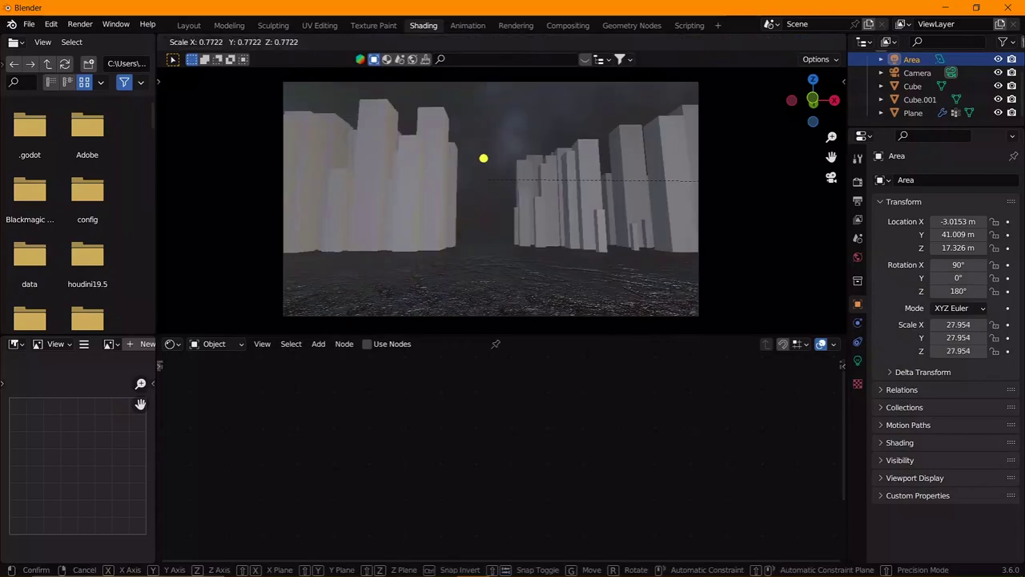
key(Escape)
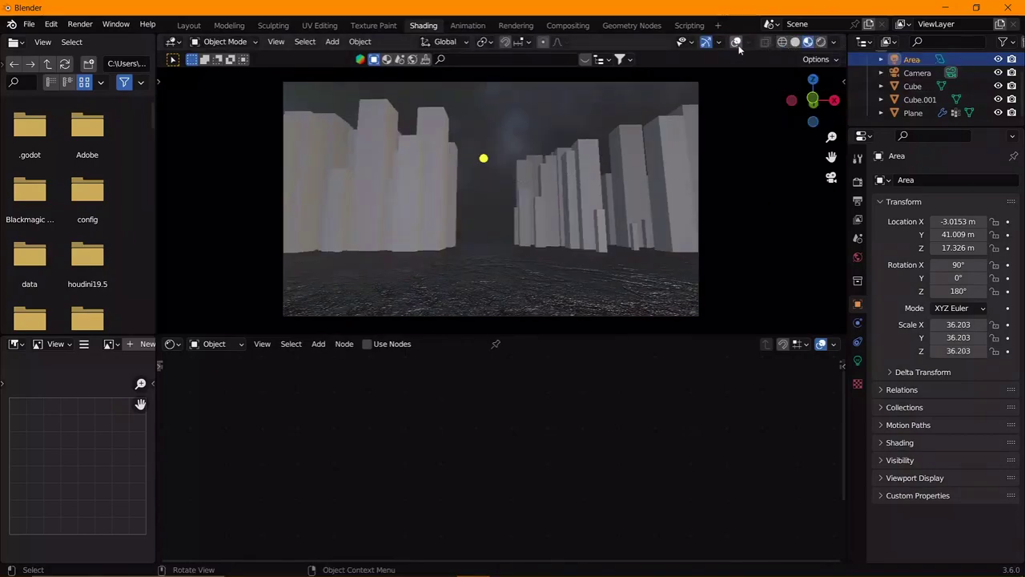
click(820, 42)
- Scale the area light to 4.095, raise it to 17.203 m, and stretch it along Y to 27.055
key(s)
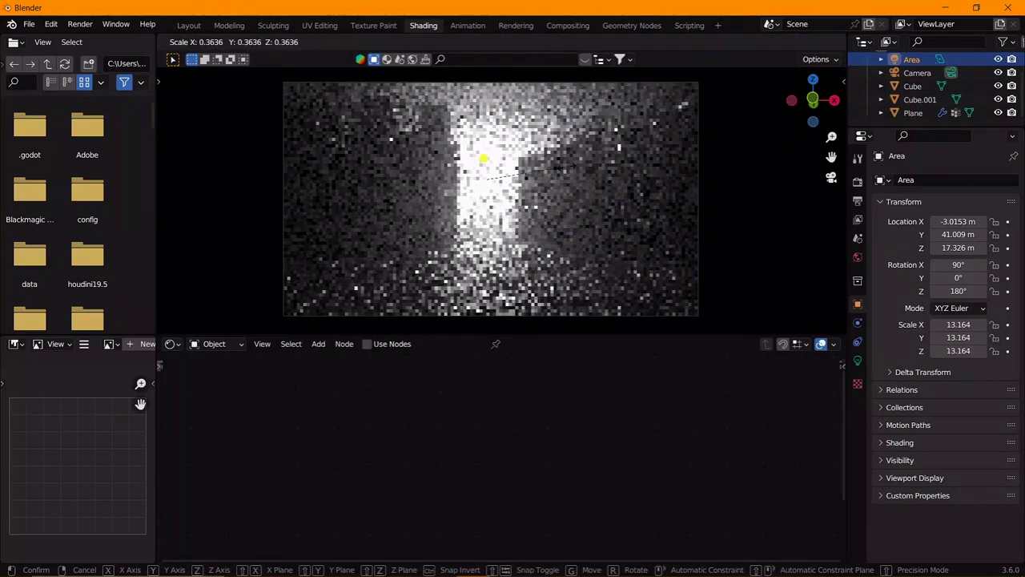
click(624, 149)
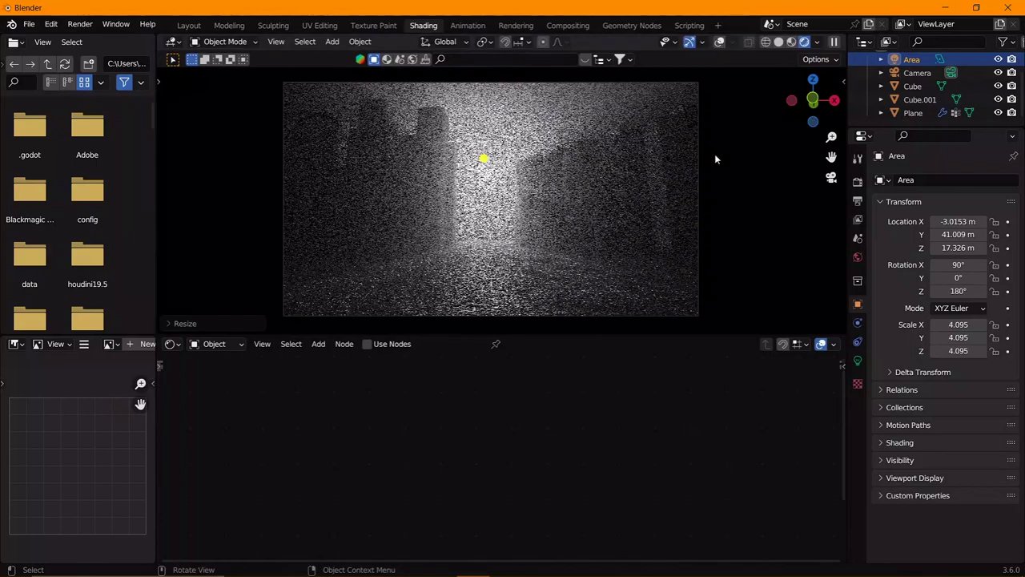
key(g)
key(z)
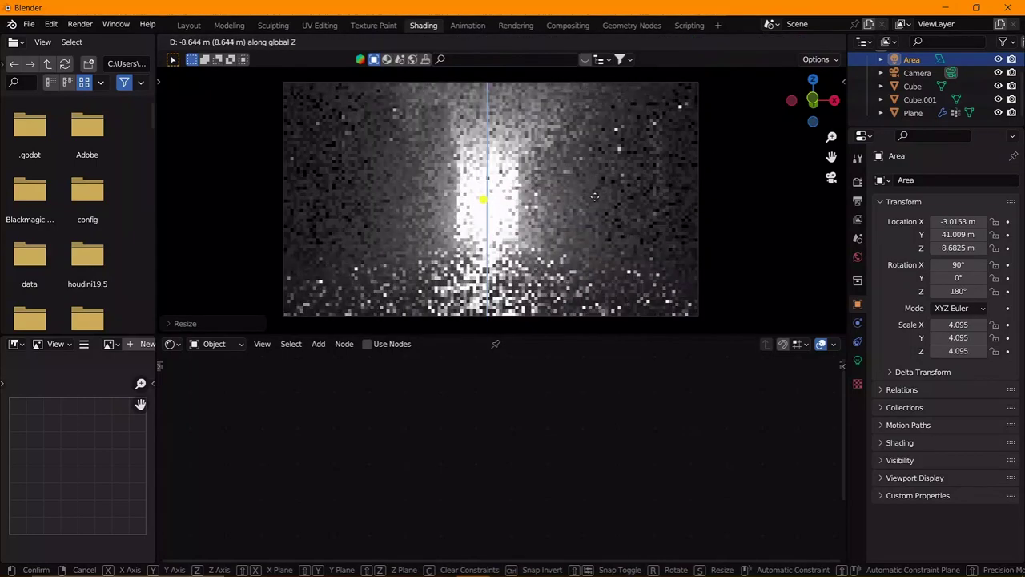
click(590, 188)
key(s)
key(y)
click(632, 188)
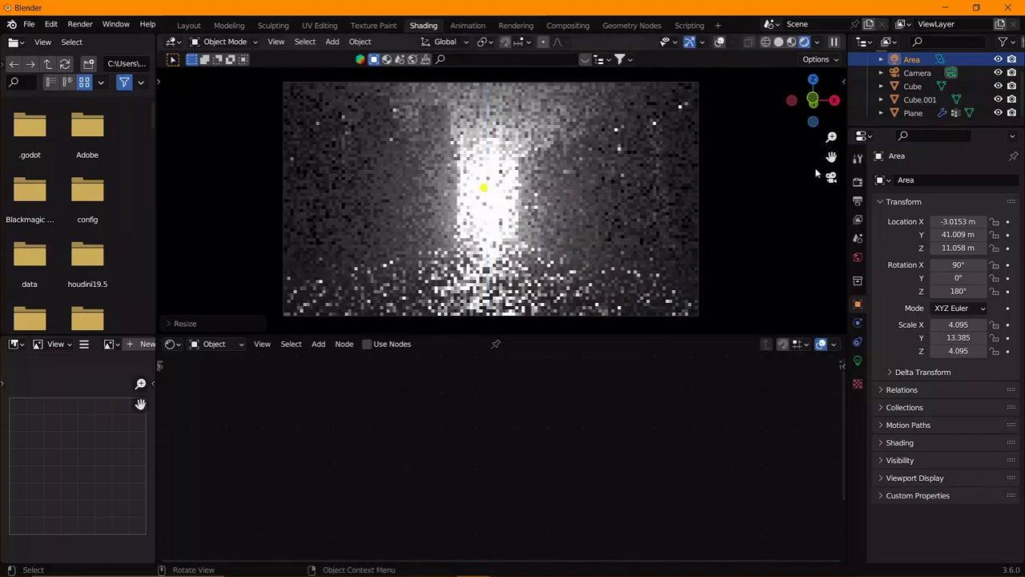
key(g)
key(z)
click(648, 196)
key(s)
key(y)
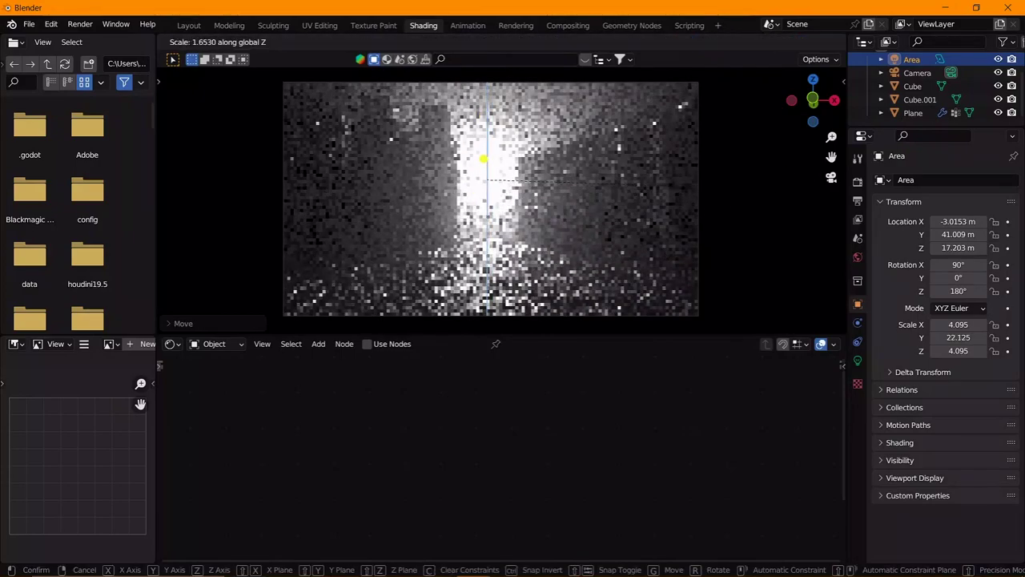
click(789, 190)
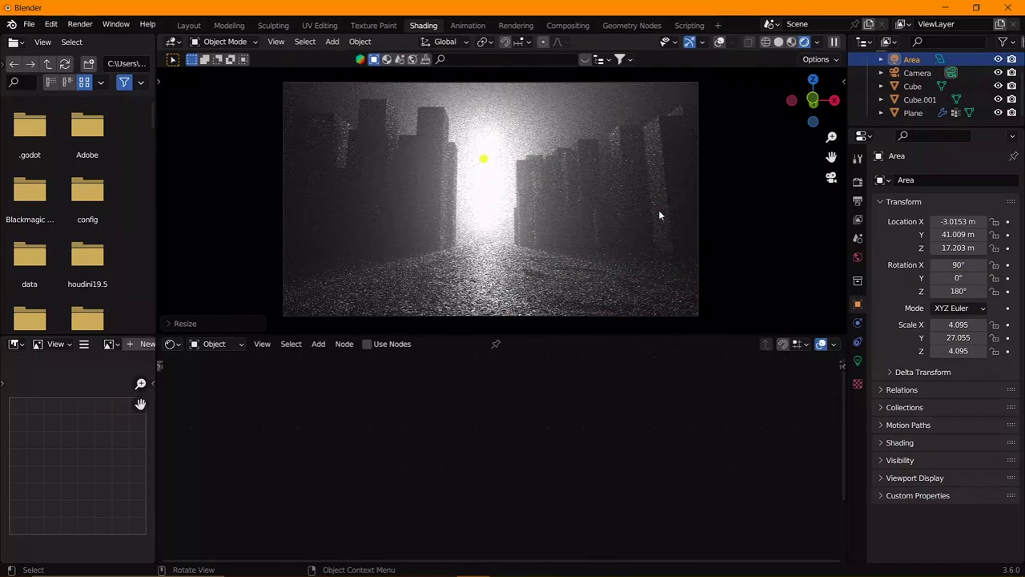
- Set the area light's power to 50000 W after trying 10000 W and 500000 W
click(857, 360)
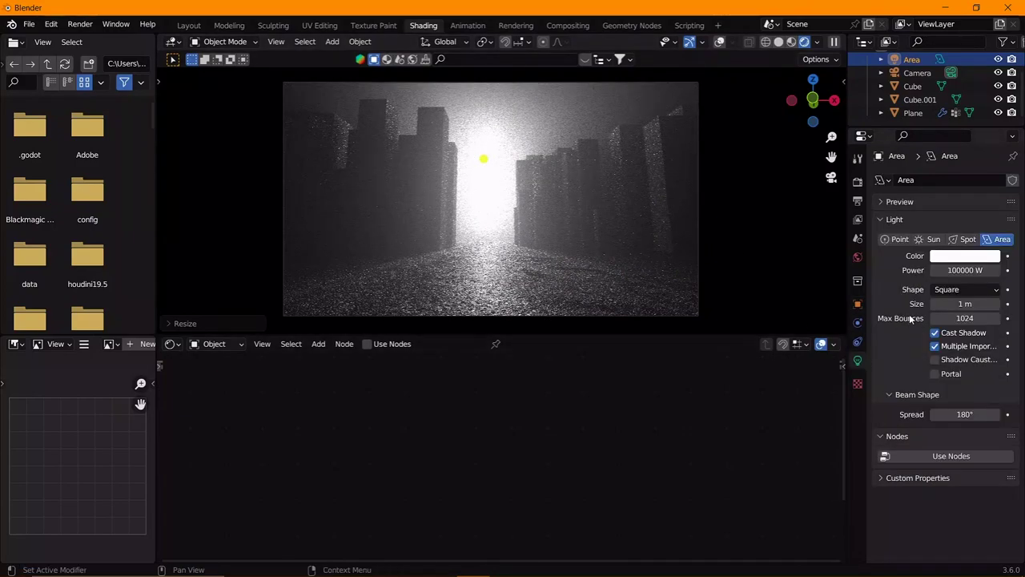
key(BackSpace)
key(Return)
click(953, 270)
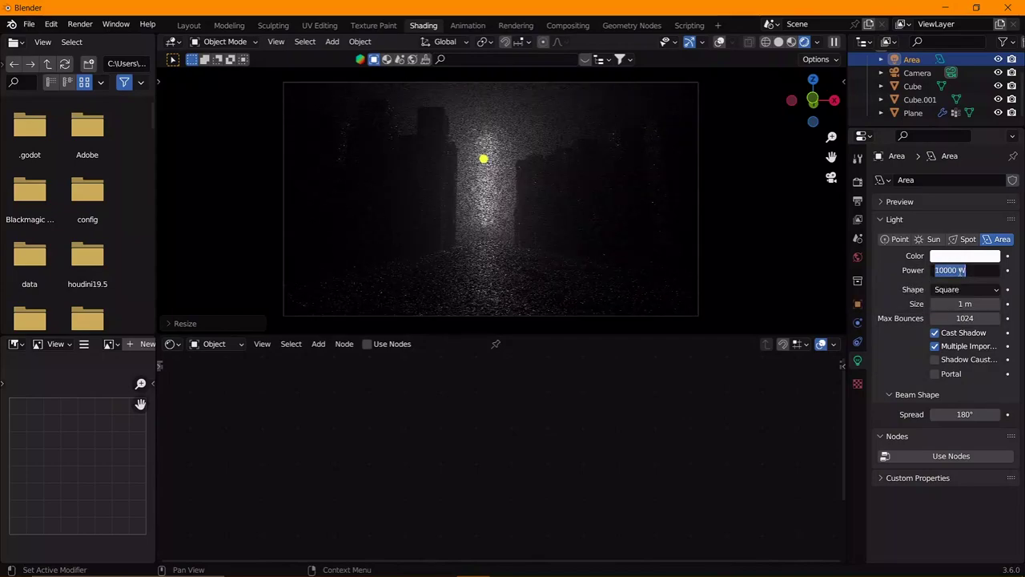
text(500000)
key(Return)
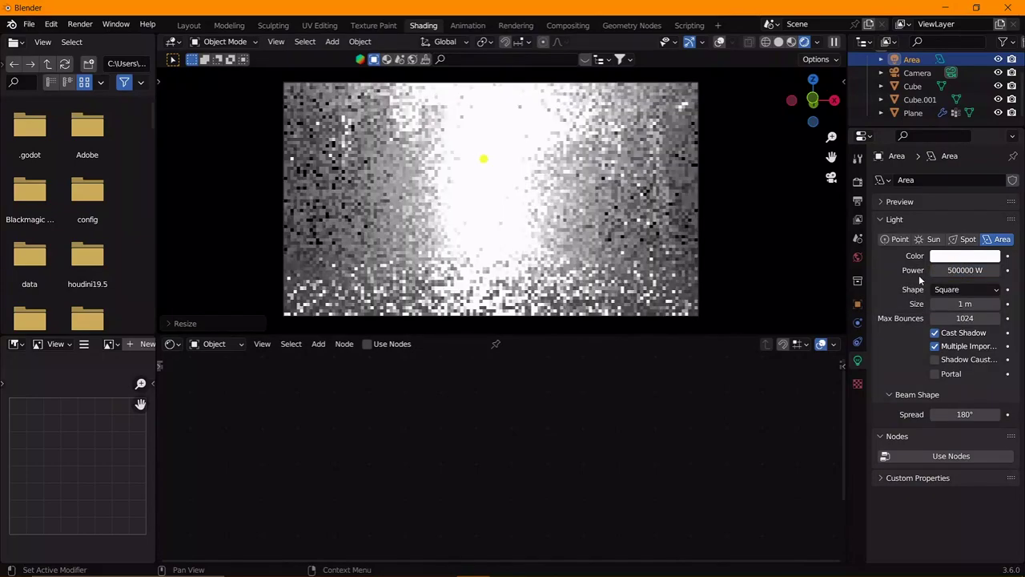
key(BackSpace)
key(Return)
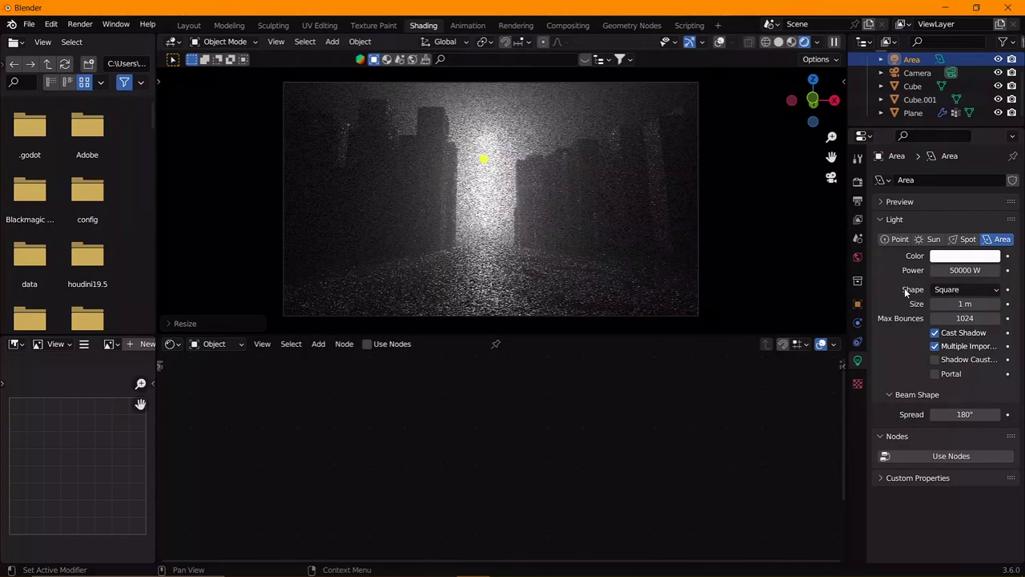
- Select Cube.001, drag its Volume Scatter density down to 0.020, and switch to Solid shading
click(600, 107)
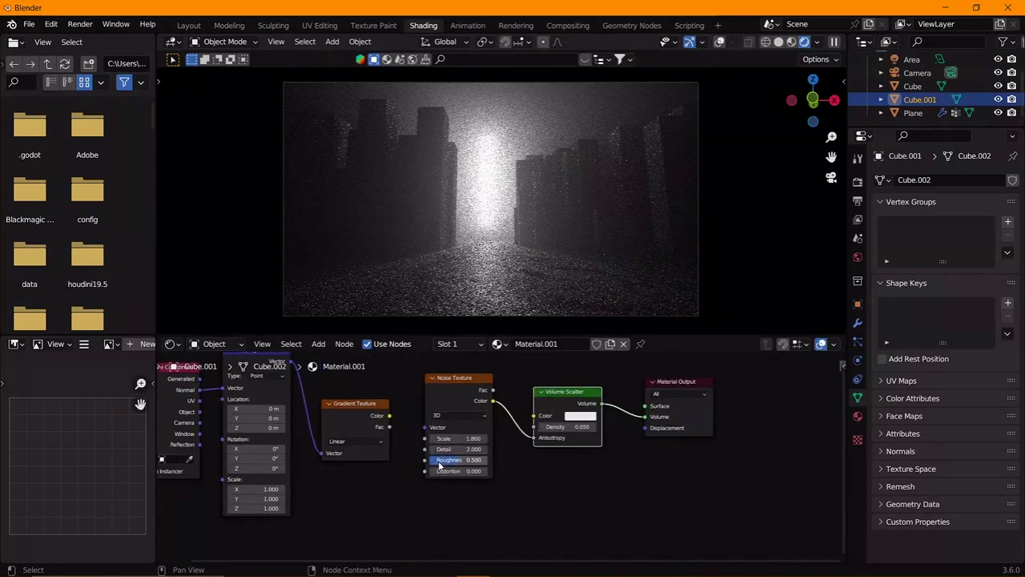
middle_drag(601, 422, 609, 434)
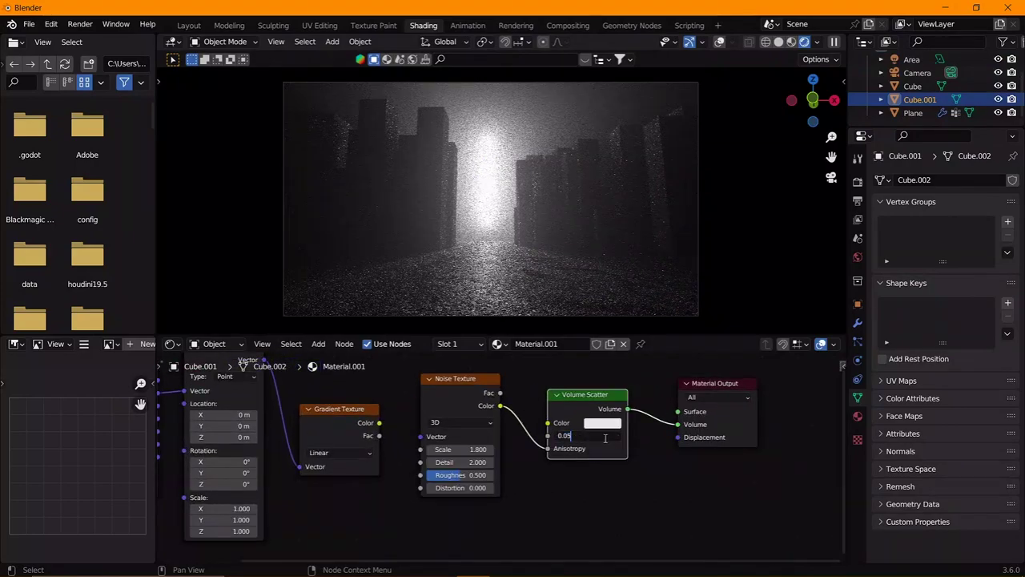
drag(602, 435, 527, 447)
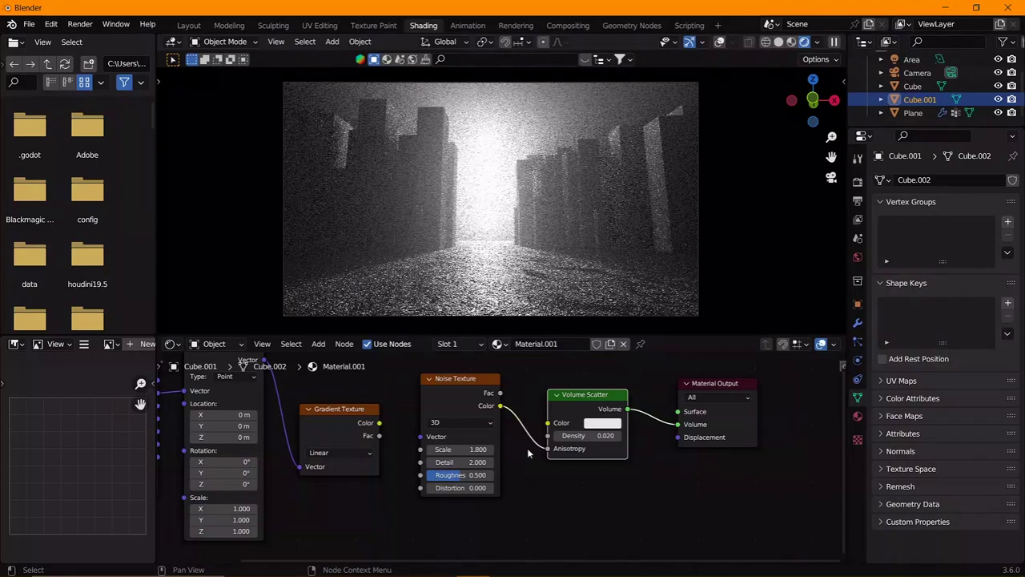
click(782, 46)
- In the Layout workspace, import the character FBX from the mixamo 'red hudy' folder
click(189, 25)
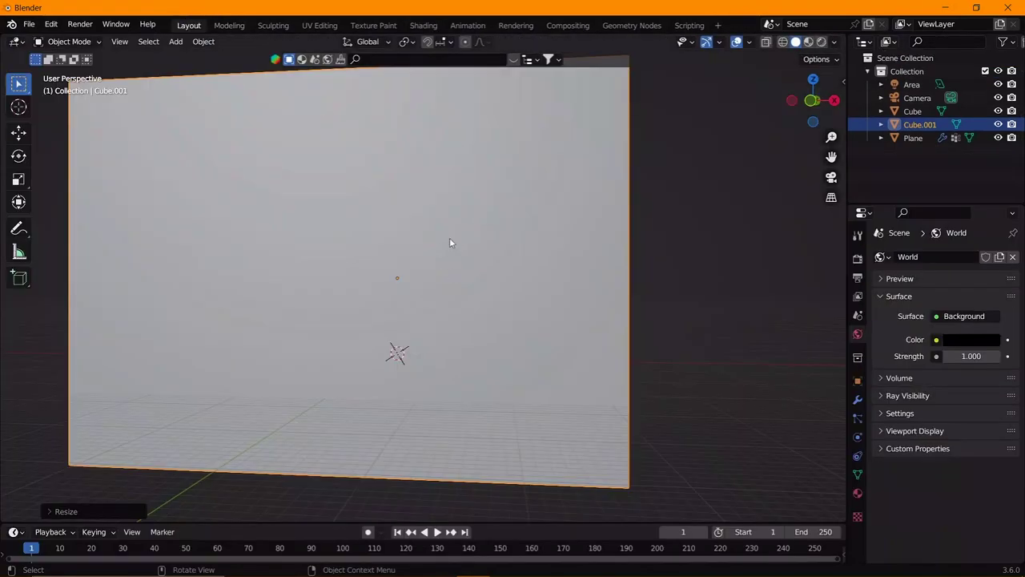
scroll(621, 225, down, 5)
scroll(565, 257, down, 5)
mouse_move(482, 268)
middle_down()
mouse_move(506, 318)
mouse_move(584, 245)
mouse_move(537, 355)
mouse_move(513, 336)
middle_up()
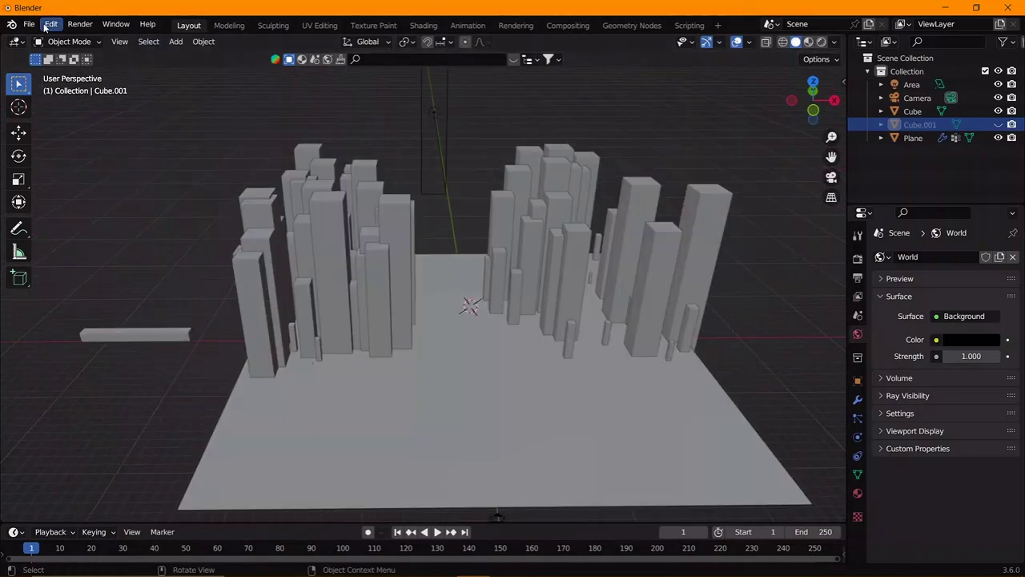
click(28, 24)
click(184, 377)
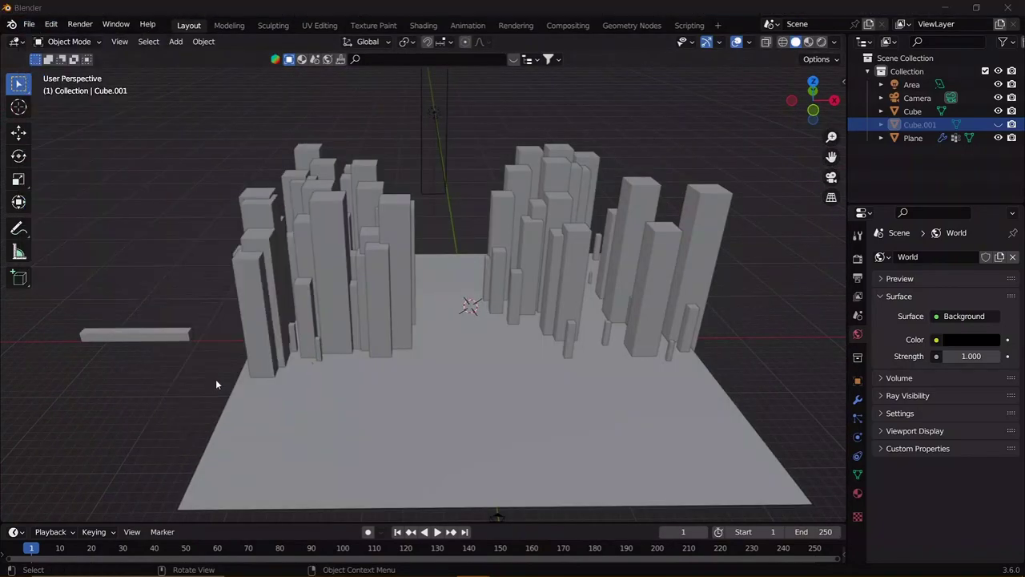
click(204, 435)
double_click(471, 292)
double_click(344, 232)
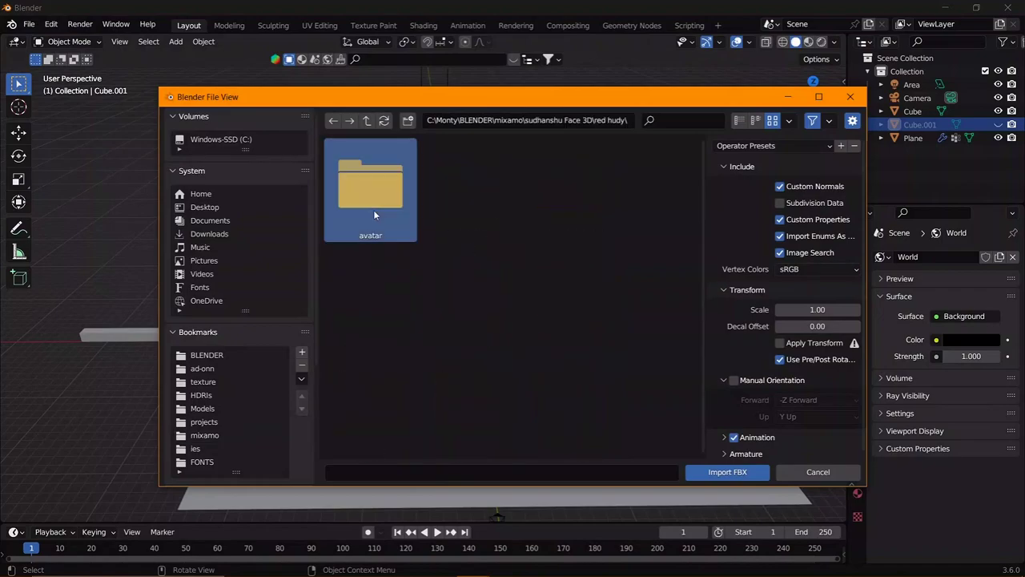
double_click(449, 214)
- In front view, move the imported character up the street
scroll(432, 320, up, 5)
key(KP_1)
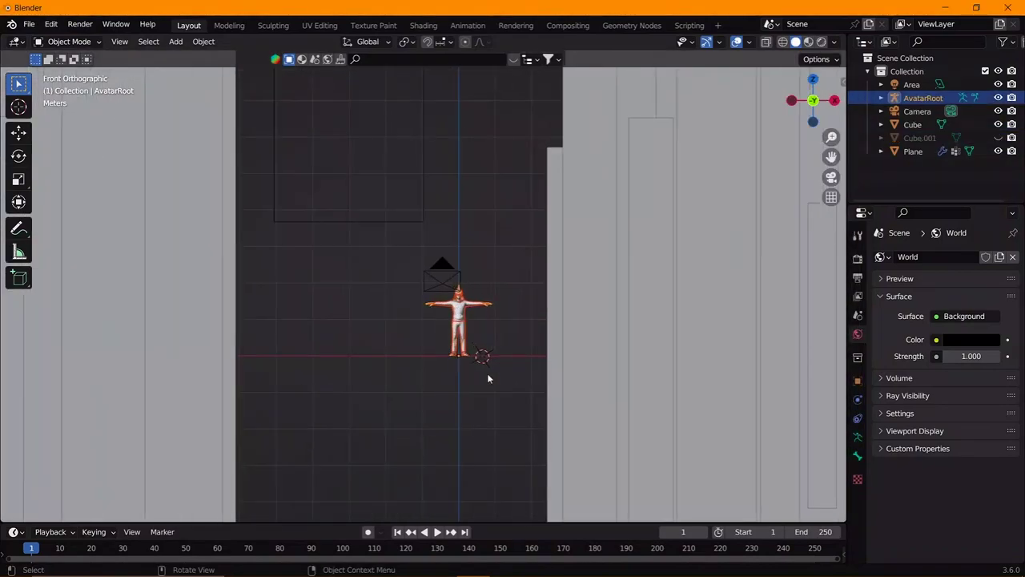
scroll(486, 373, up, 4)
scroll(451, 315, up, 2)
scroll(496, 310, down, 2)
scroll(488, 360, down, 4)
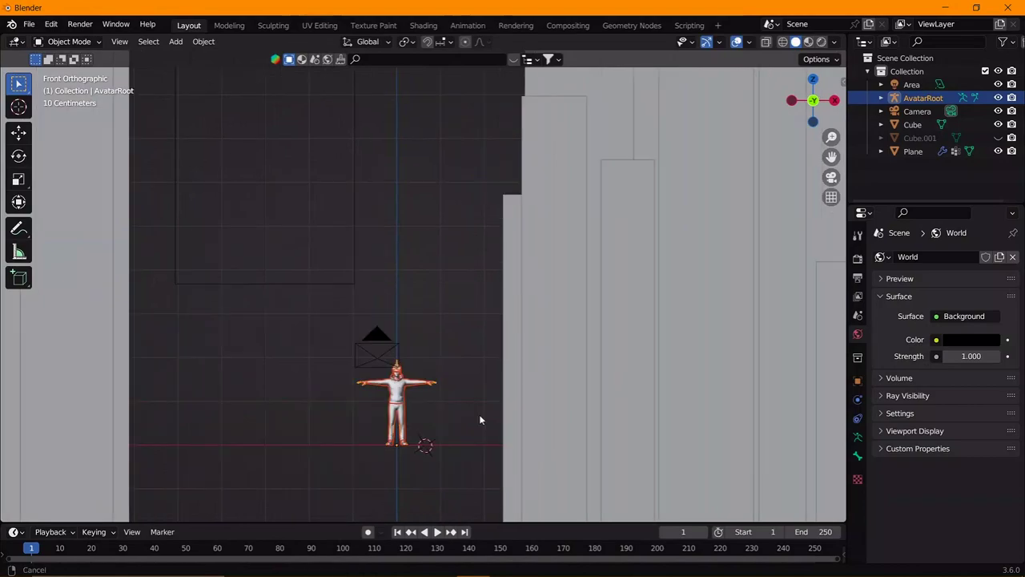
scroll(494, 435, down, 2)
scroll(494, 435, down, 2)
key(g)
click(503, 209)
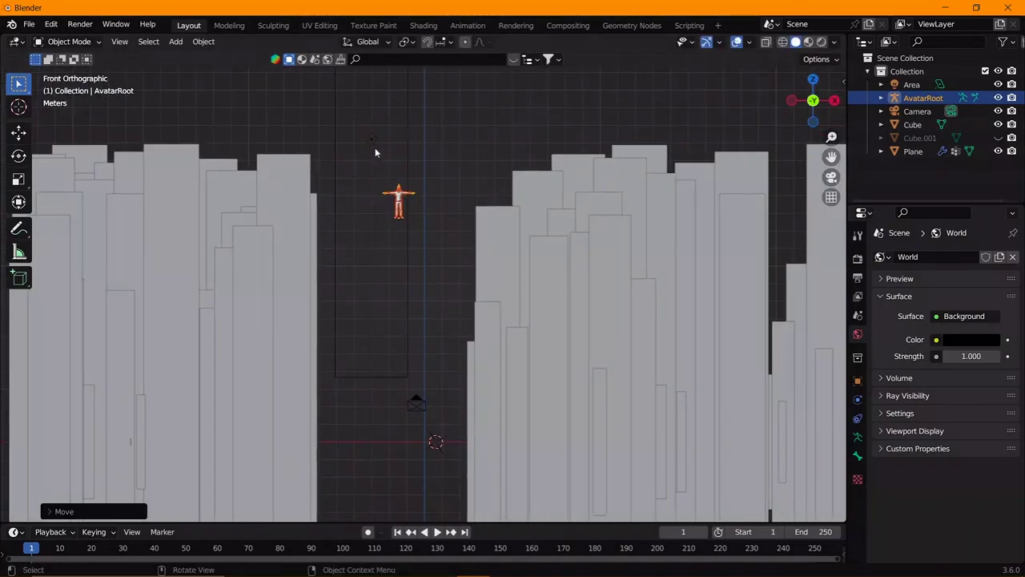
- Move the area light to sit above the street
click(432, 231)
key(g)
click(439, 254)
scroll(439, 255, down, 1)
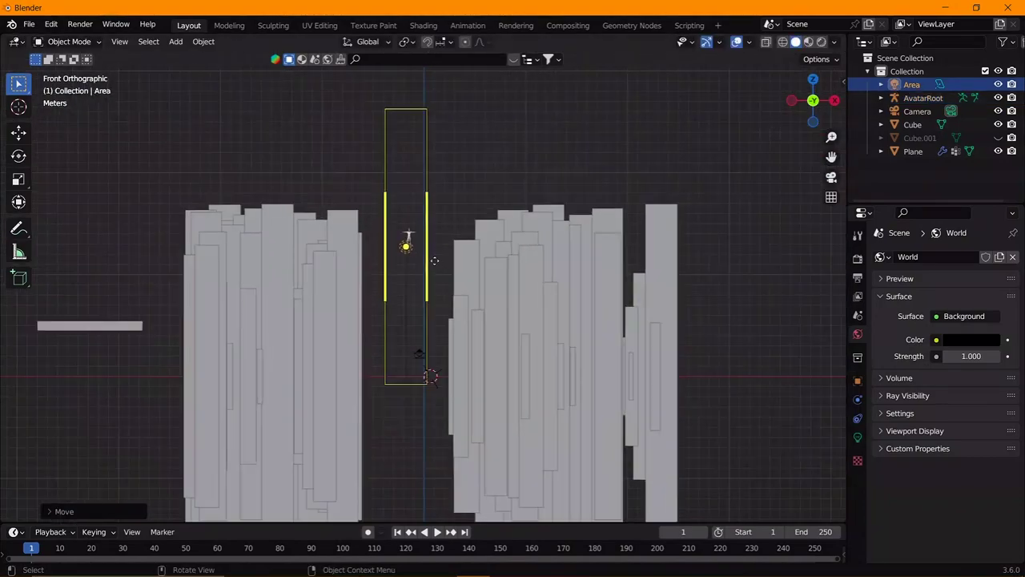
scroll(407, 226, up, 4)
- Nudge the character into its final spot, centre the view on it, and enter Pose Mode
click(392, 192)
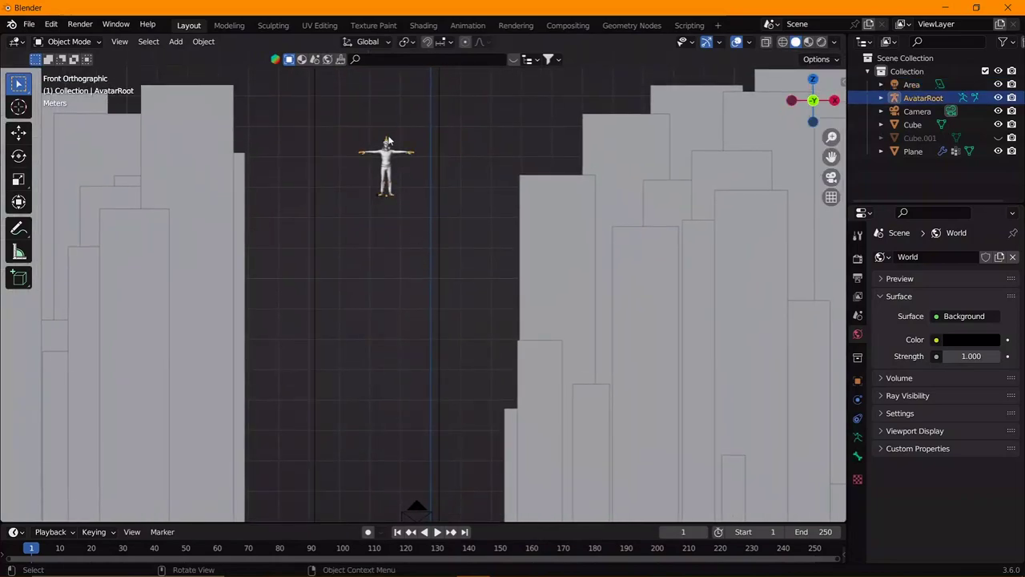
key(g)
click(435, 196)
key(KP_Decimal)
scroll(465, 335, up, 5)
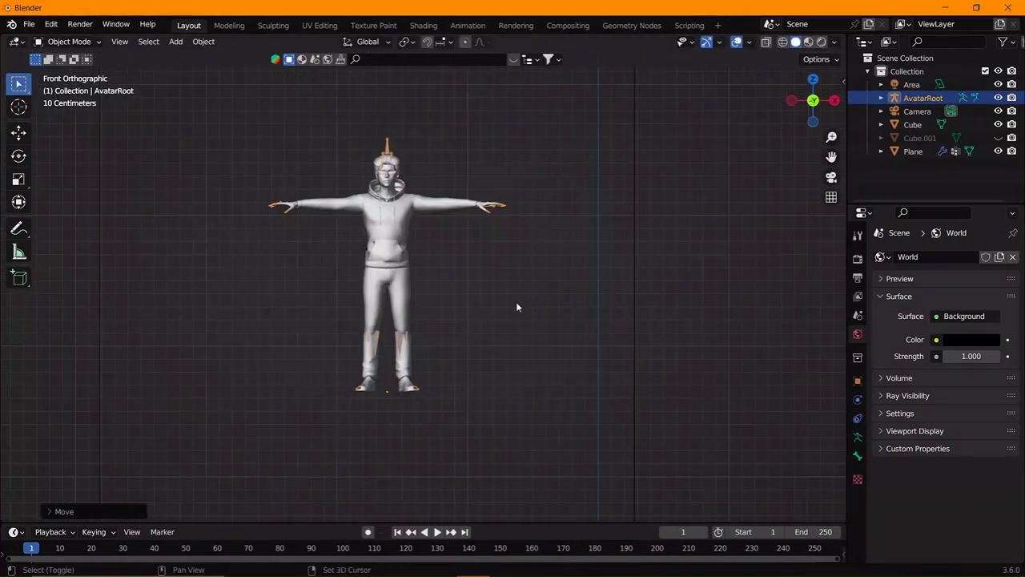
scroll(515, 301, up, 1)
key(ctrl+Tab)
- Make the skeleton's bones display in front of the body mesh
click(857, 436)
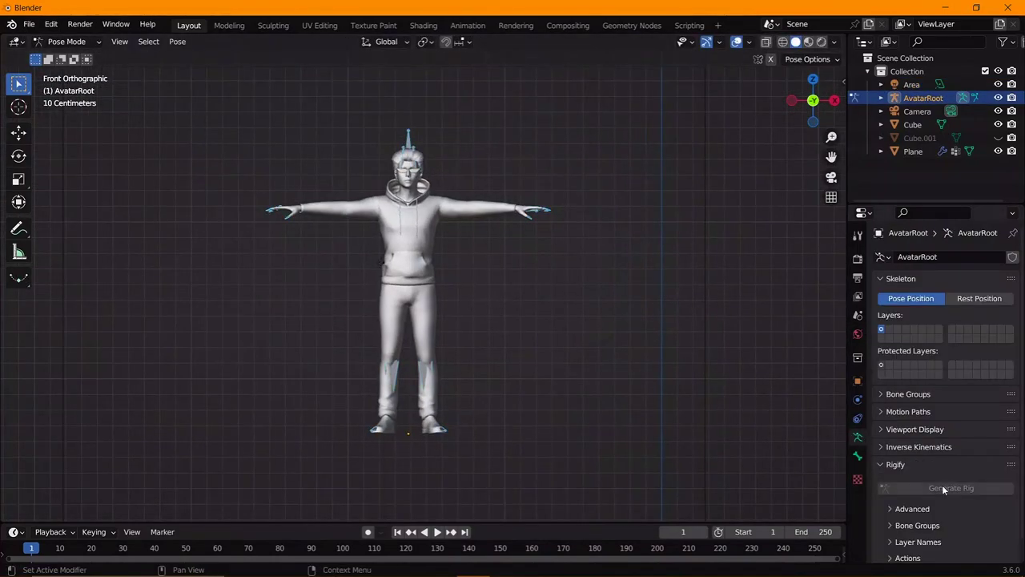
click(915, 429)
click(934, 509)
click(914, 429)
- Bend the right lower leg bone
click(471, 209)
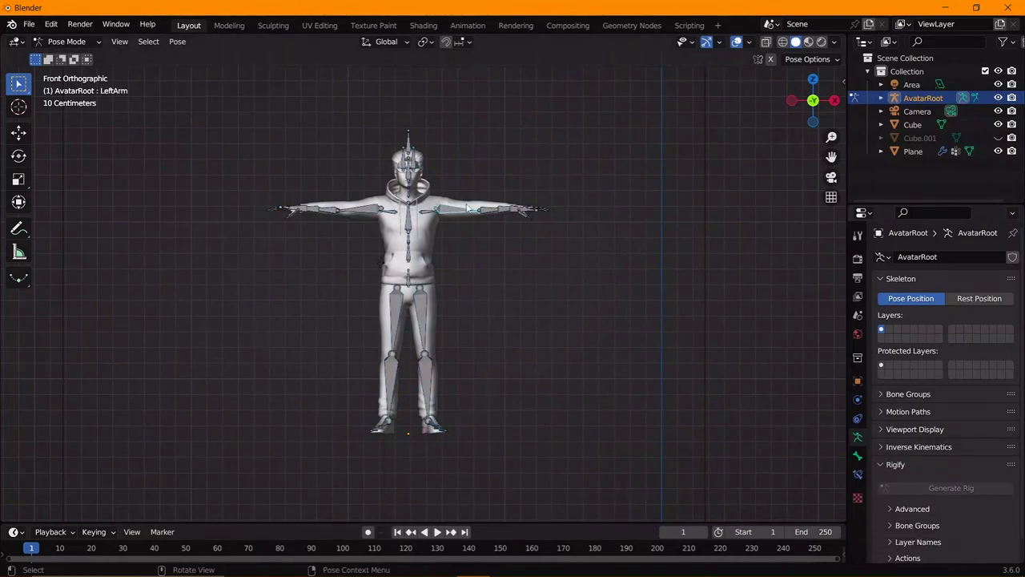
key(r)
key(r)
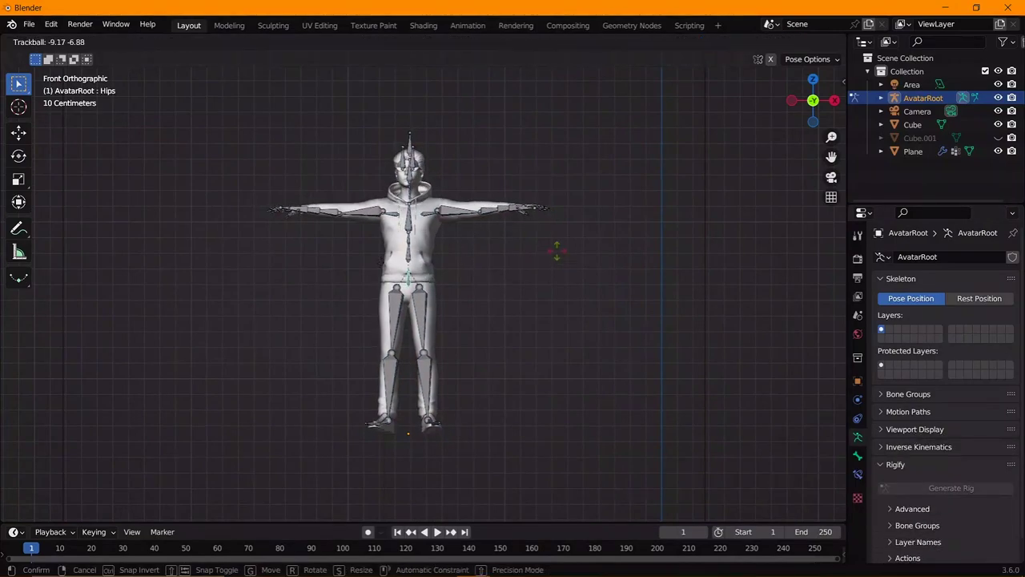
key(Escape)
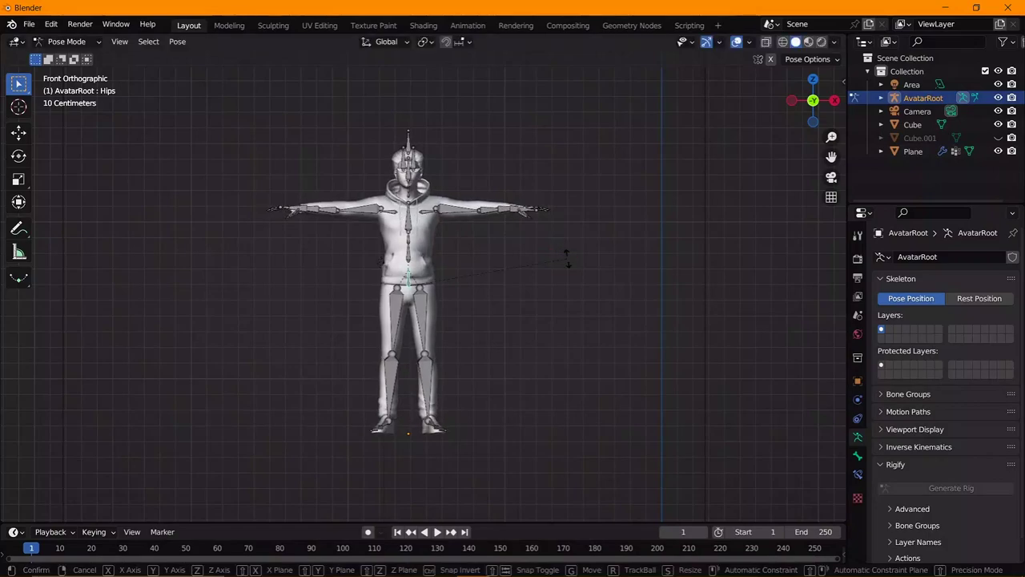
key(r)
key(r)
key(Escape)
click(394, 321)
key(r)
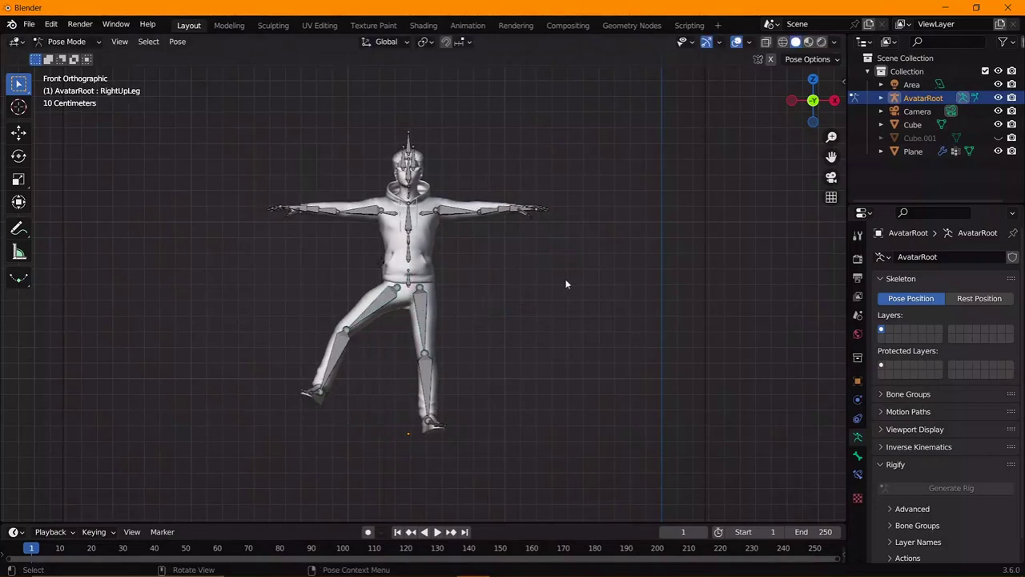
click(486, 318)
- Rotate the right thigh and lower leg, undoing and redoing an over-bent leg
click(398, 305)
key(r)
key(r)
click(521, 292)
key(r)
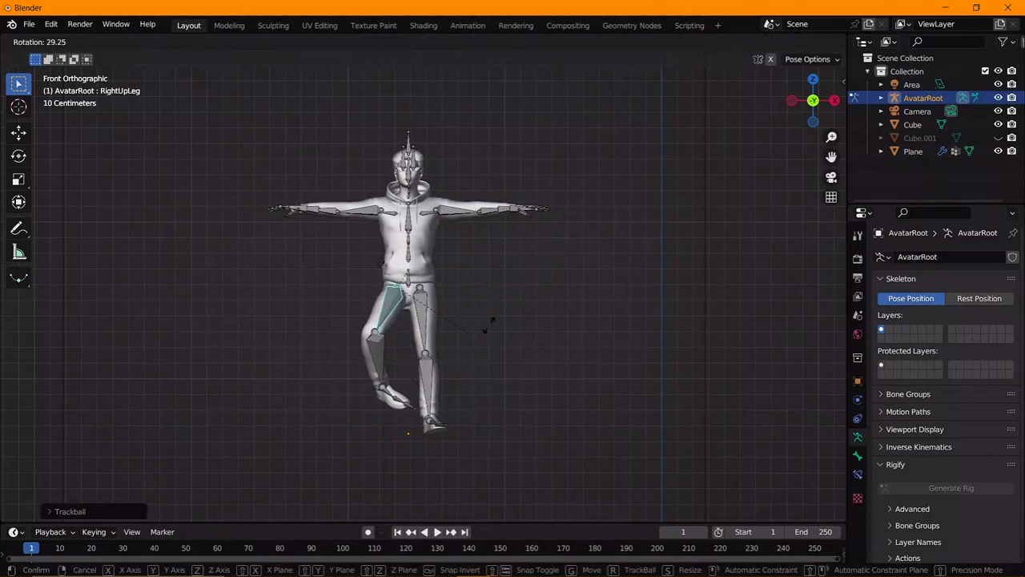
click(380, 364)
key(r)
key(r)
key(r)
click(440, 344)
key(ctrl+z)
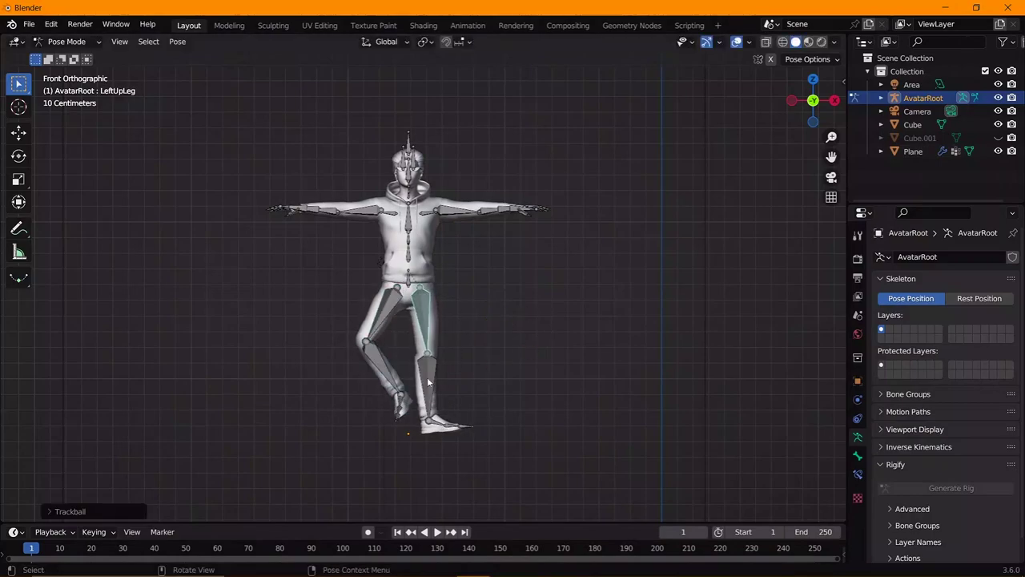
key(r)
key(Escape)
- Lower both upper arms from the T-pose toward the body
key(r)
key(r)
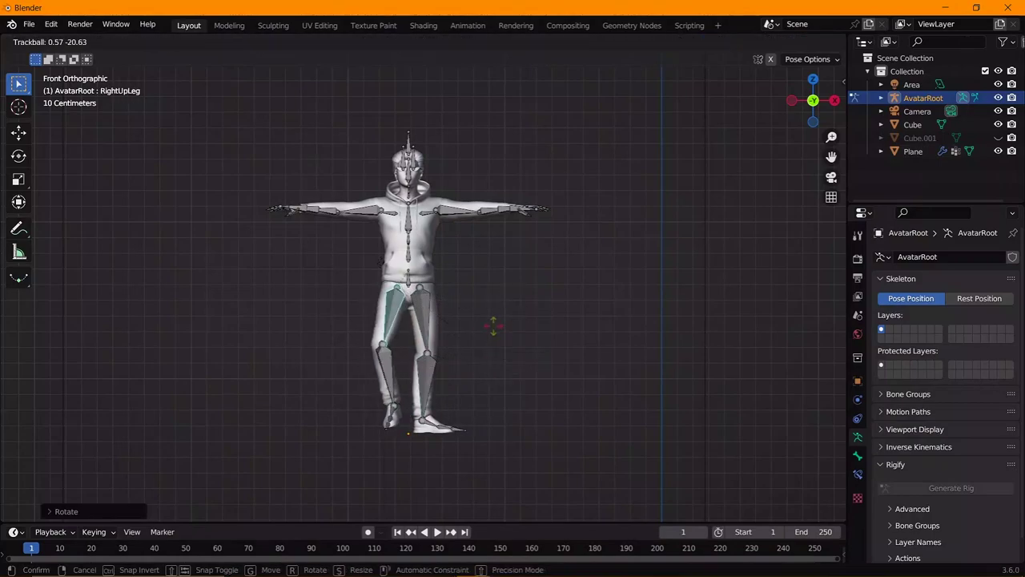
click(508, 355)
click(343, 224)
key(r)
click(456, 260)
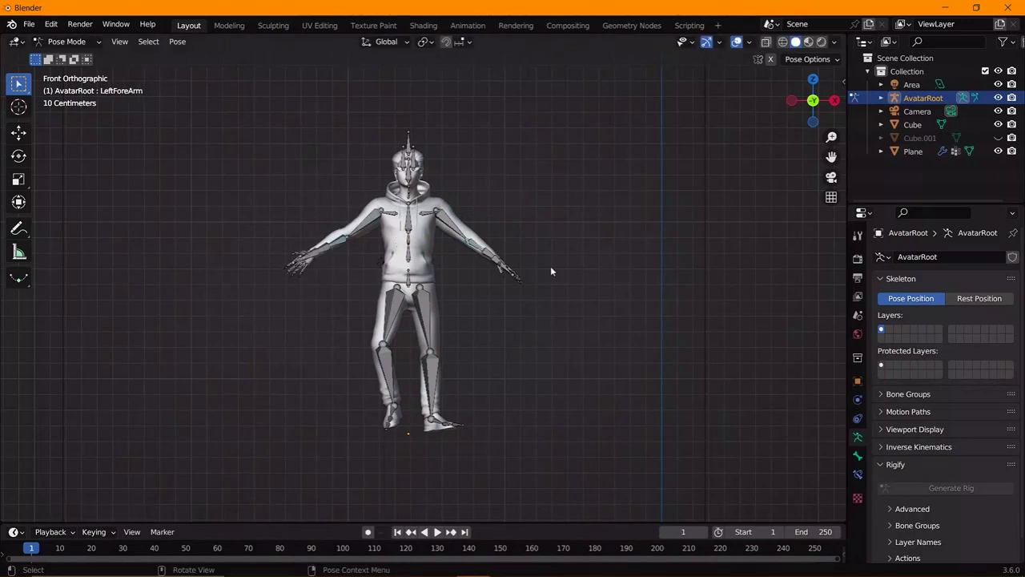
click(457, 226)
key(r)
key(r)
click(481, 240)
click(364, 226)
- Bend the left forearm and tilt the head using the upper neck bone
key(r)
key(r)
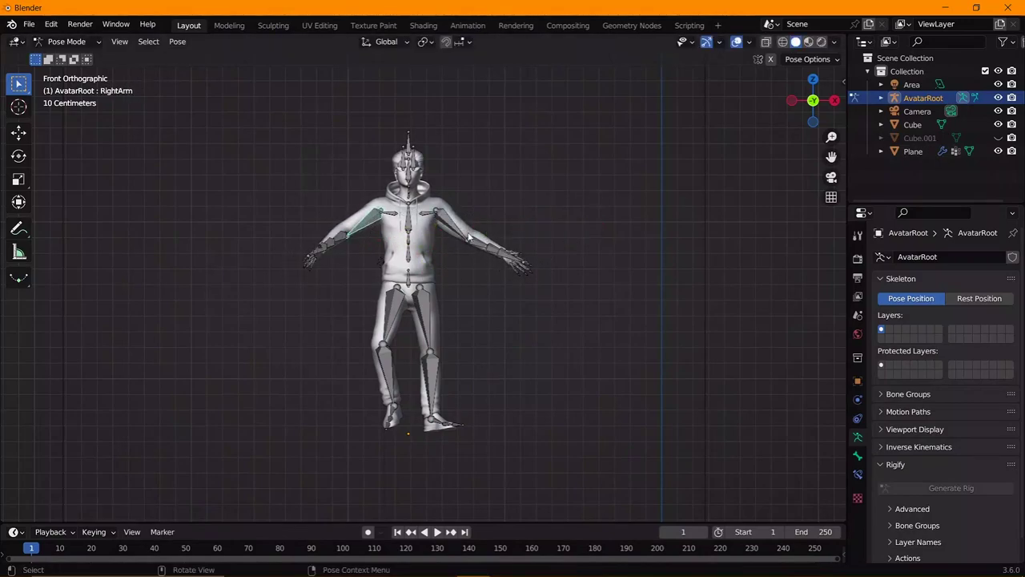
click(434, 231)
click(453, 225)
click(485, 244)
key(r)
key(r)
click(504, 232)
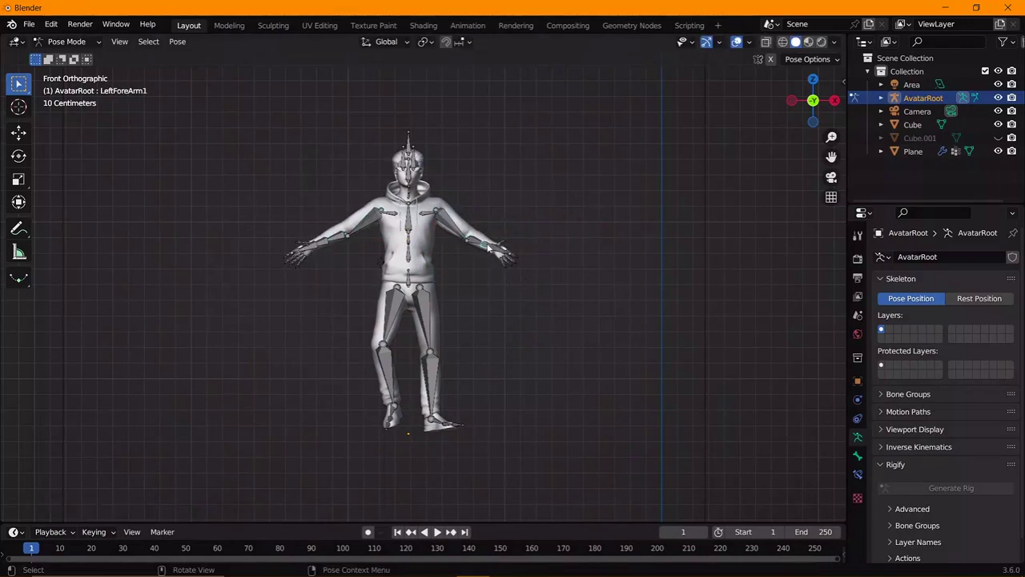
click(528, 252)
key(r)
click(542, 250)
click(410, 180)
- Rotate the right foot and bend the right shin
key(r)
key(r)
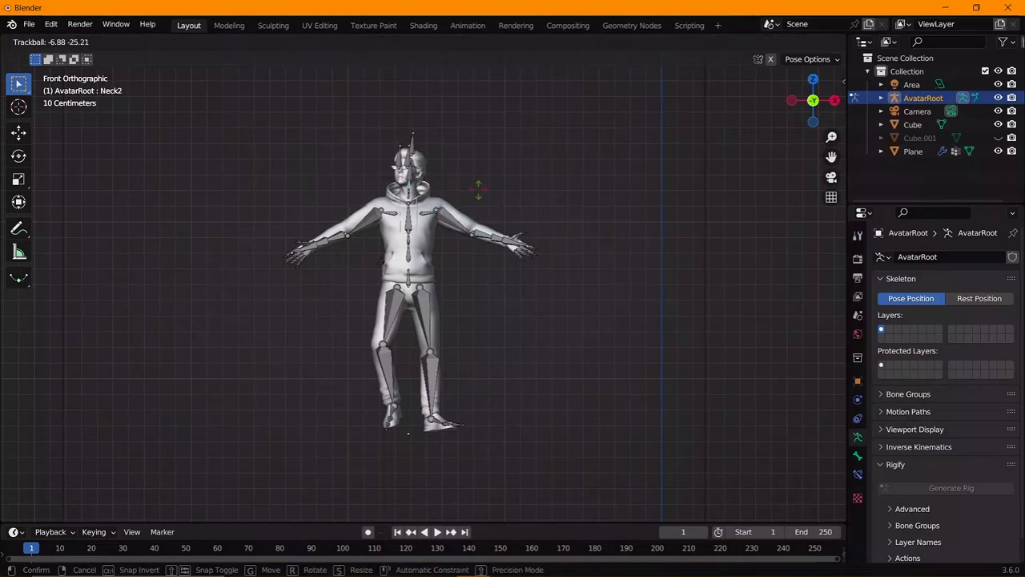
click(478, 190)
scroll(408, 280, up, 2)
click(433, 412)
key(r)
key(r)
key(r)
click(507, 405)
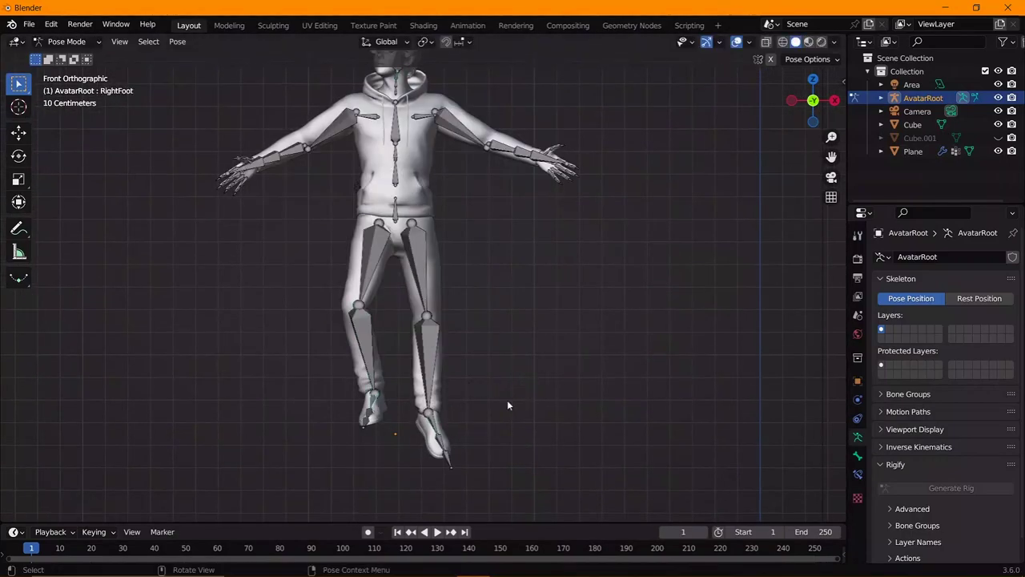
scroll(379, 316, down, 2)
click(387, 336)
key(r)
key(r)
key(r)
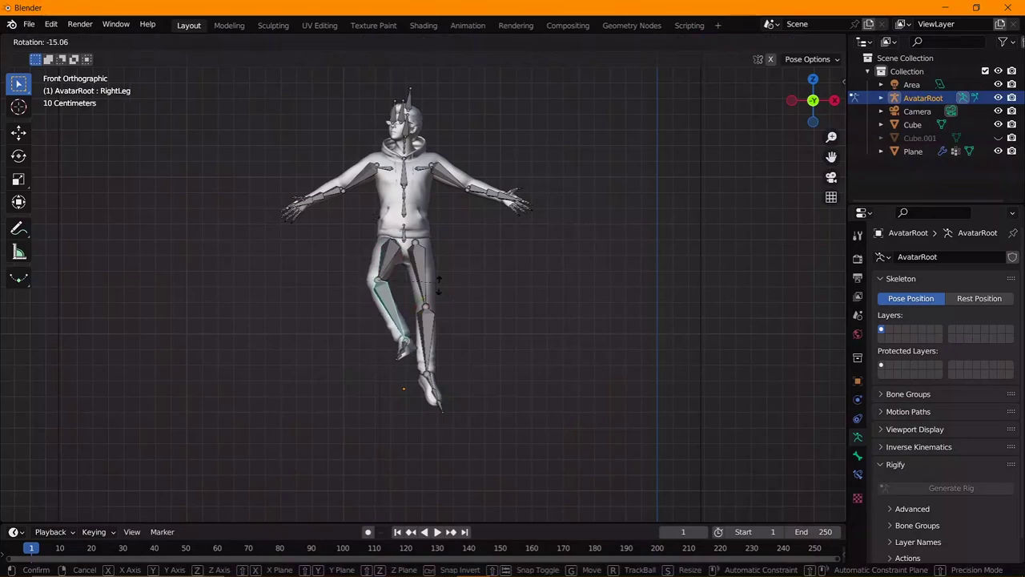
key(r)
click(493, 291)
- In camera view and Object Mode, move the whole avatar lower in the street
key(KP_0)
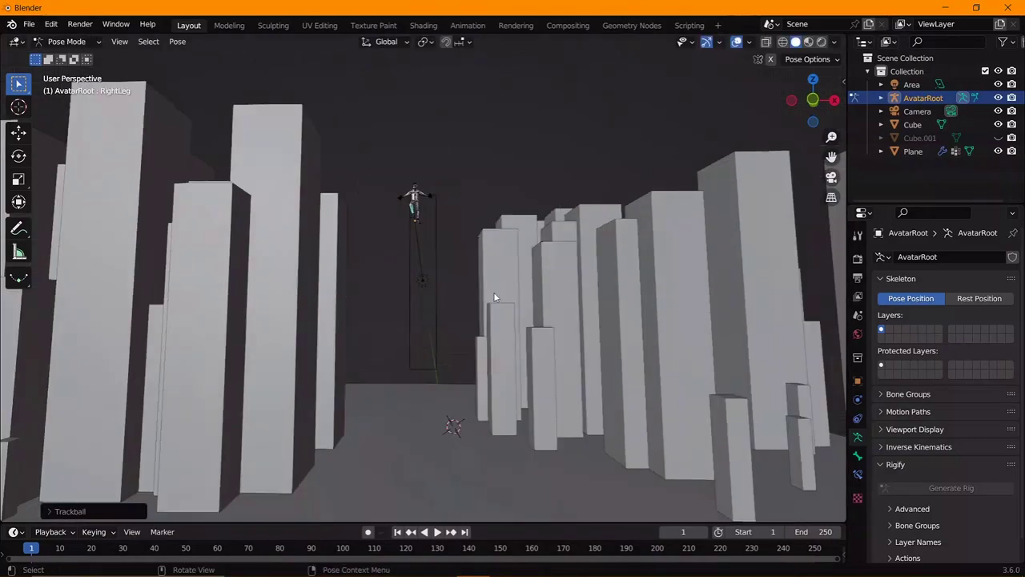
key(ctrl+Tab)
key(g)
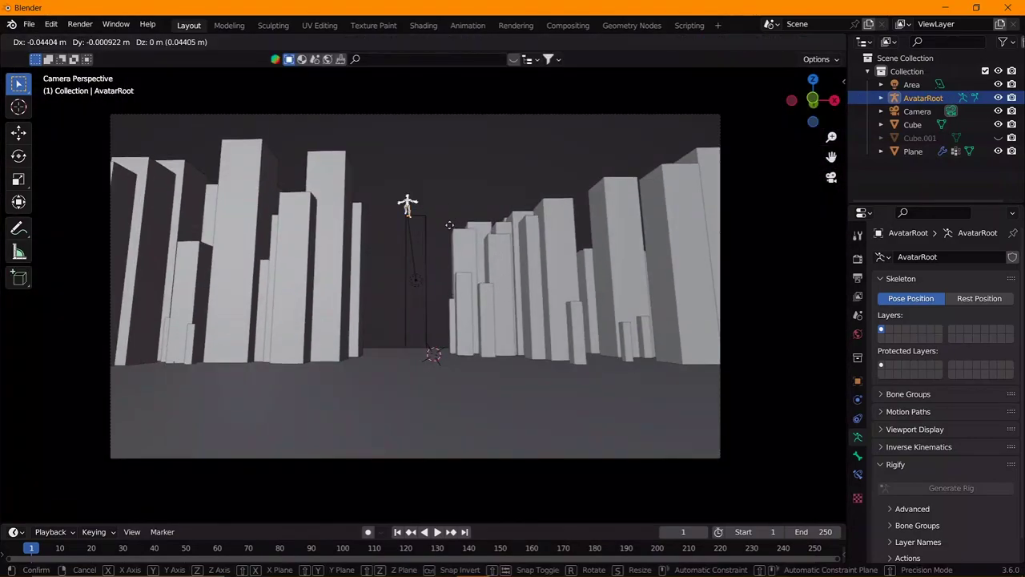
click(454, 267)
key(g)
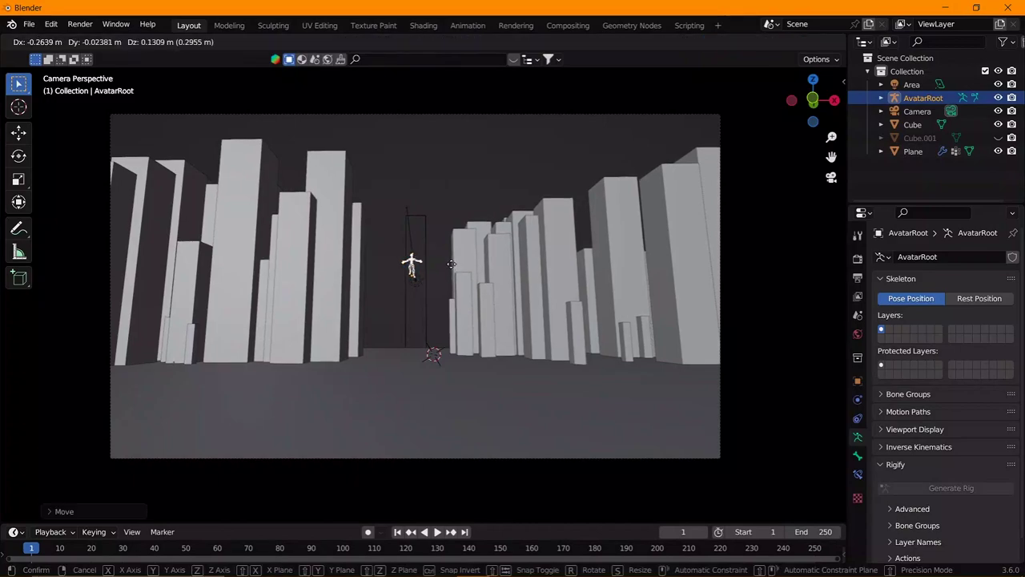
click(453, 269)
- Preview in Rendered shading with fog volume Cube.001 visible, then return to Solid shading
click(820, 42)
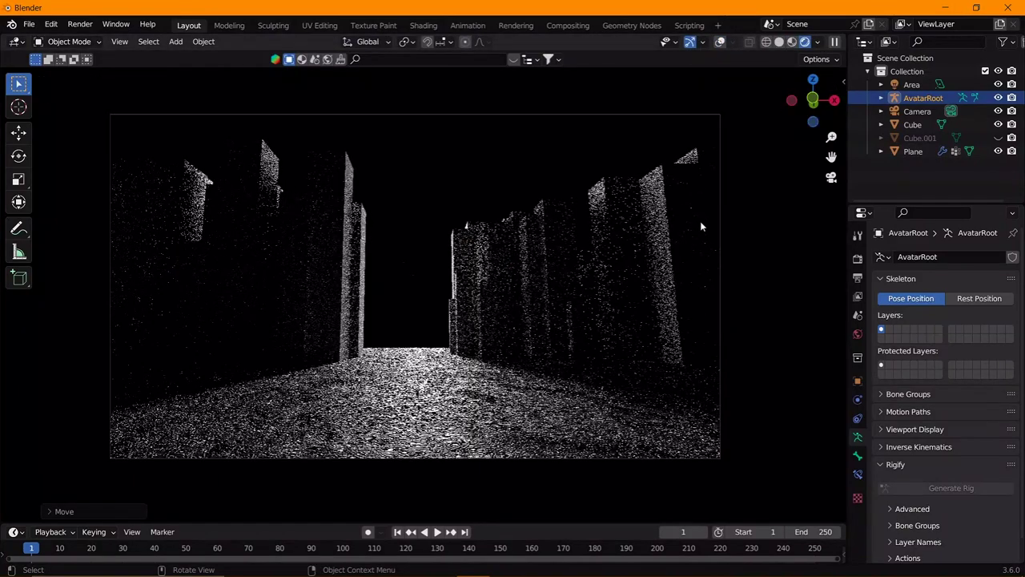
click(997, 138)
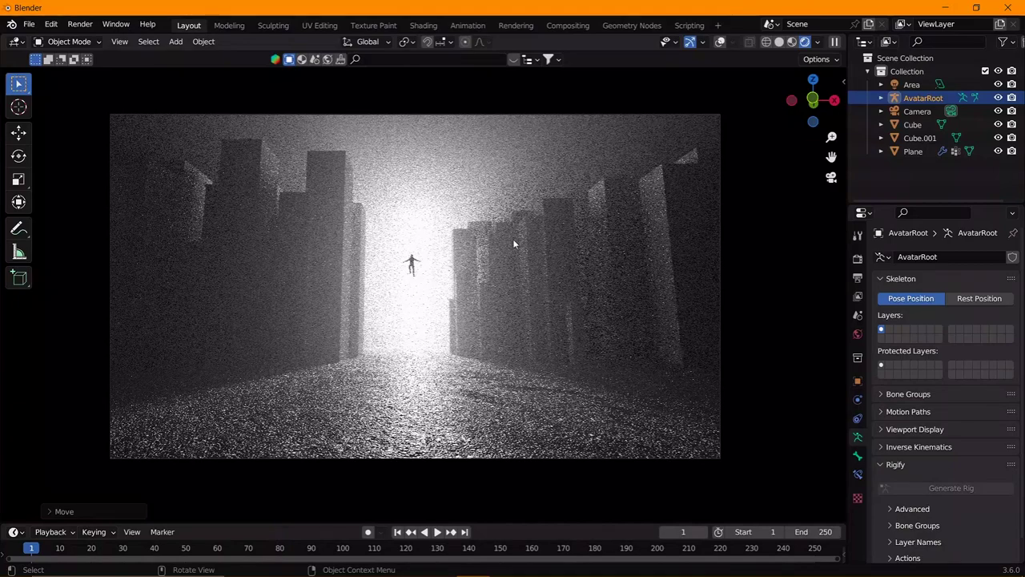
click(779, 41)
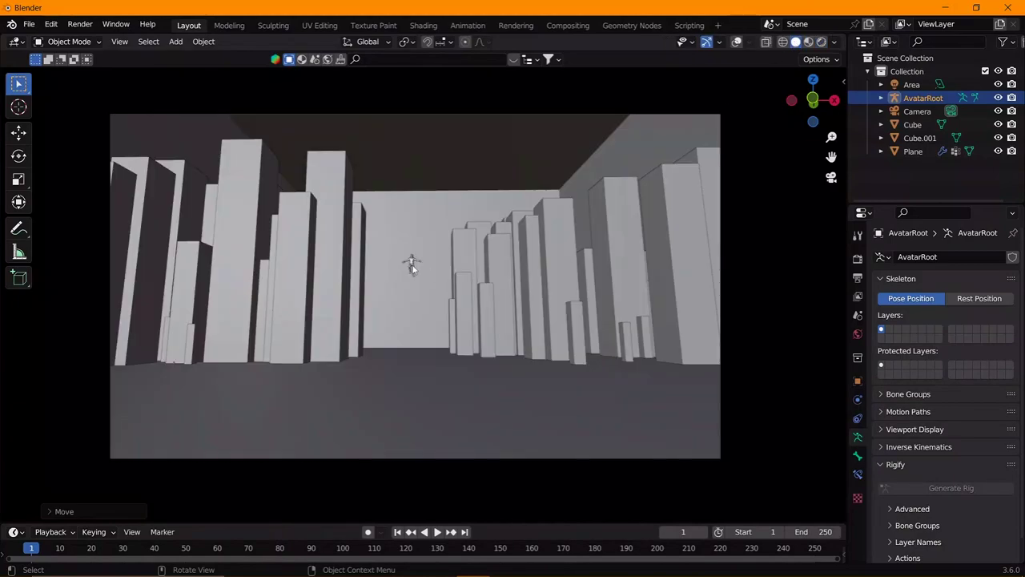
- Show overlays, hide Cube.001, frame the avatar in front view, and enter Pose Mode
click(734, 42)
click(919, 138)
key(h)
key(KP_1)
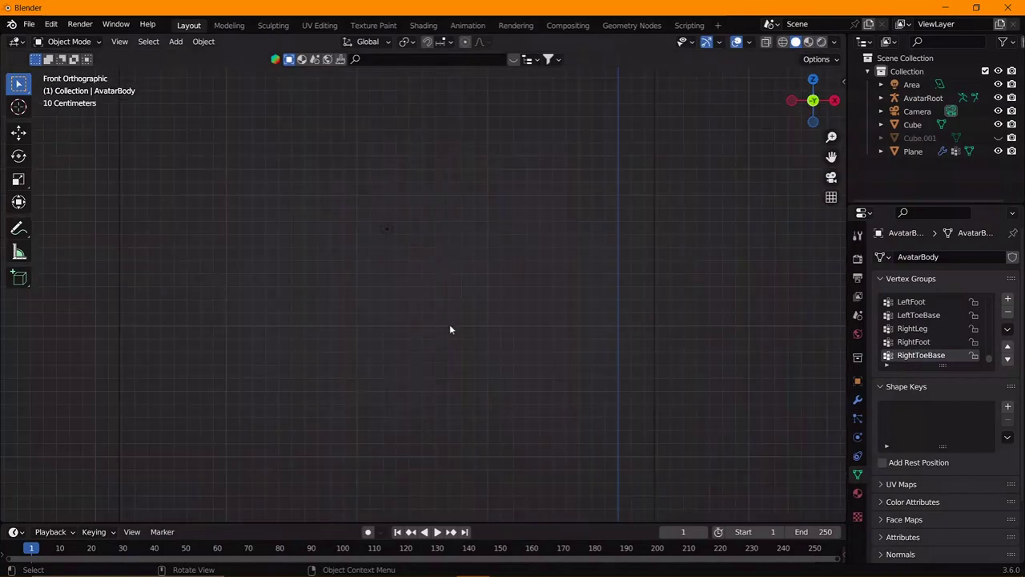
shift+middle_drag(449, 323, 433, 174)
scroll(433, 174, up, 2)
click(408, 303)
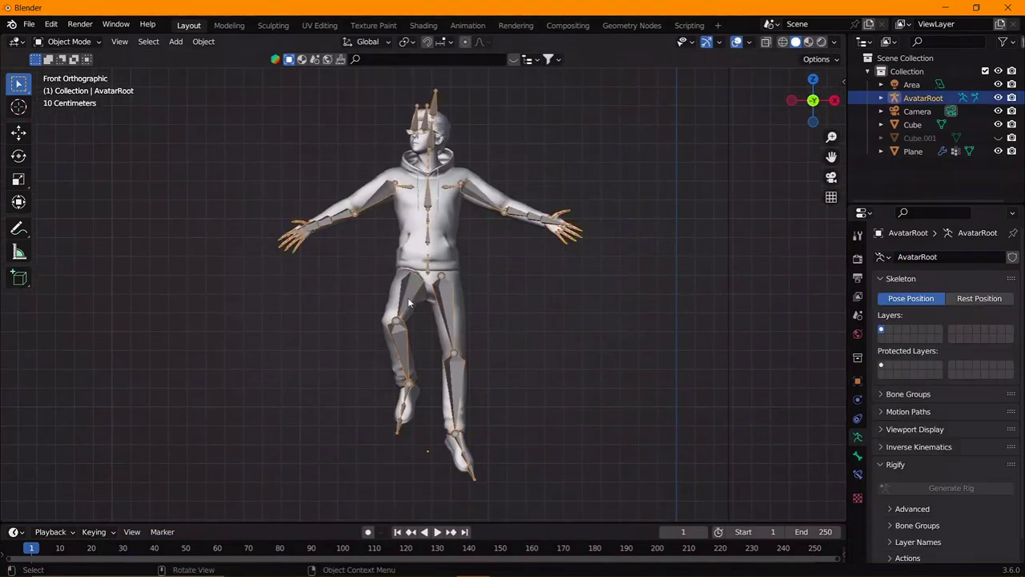
key(ctrl+Tab)
- Reset and straighten the right lower leg bone
key(r)
key(r)
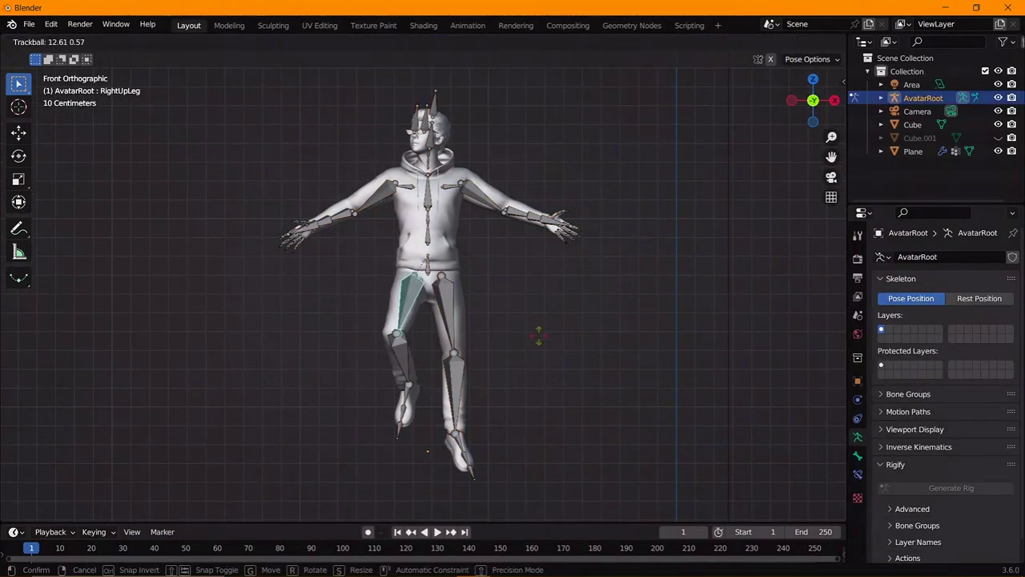
click(426, 367)
key(alt+r)
click(405, 376)
key(r)
key(r)
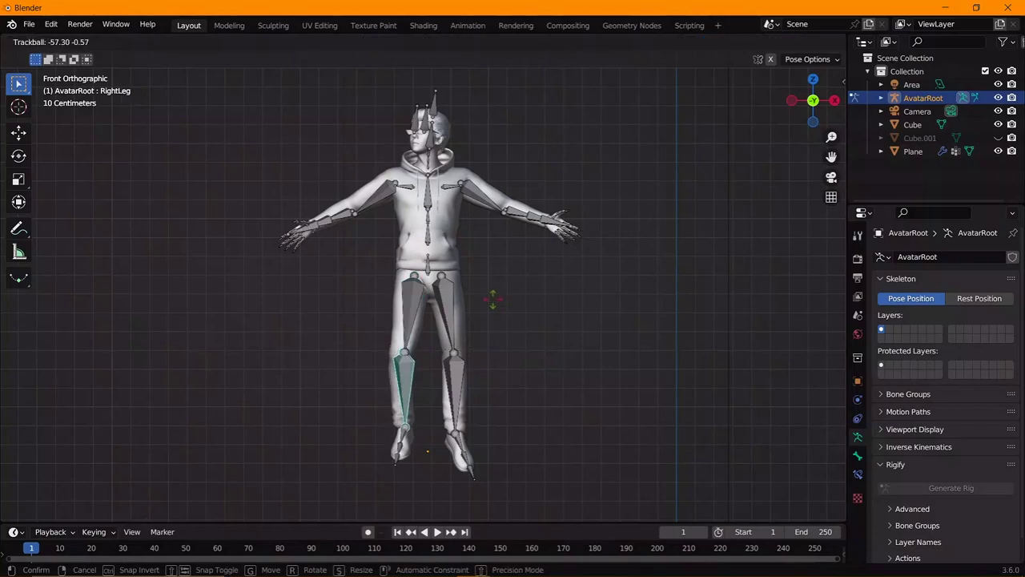
click(497, 300)
- In camera view without overlays, turn the whole avatar and preview it with Rendered shading
key(KP_0)
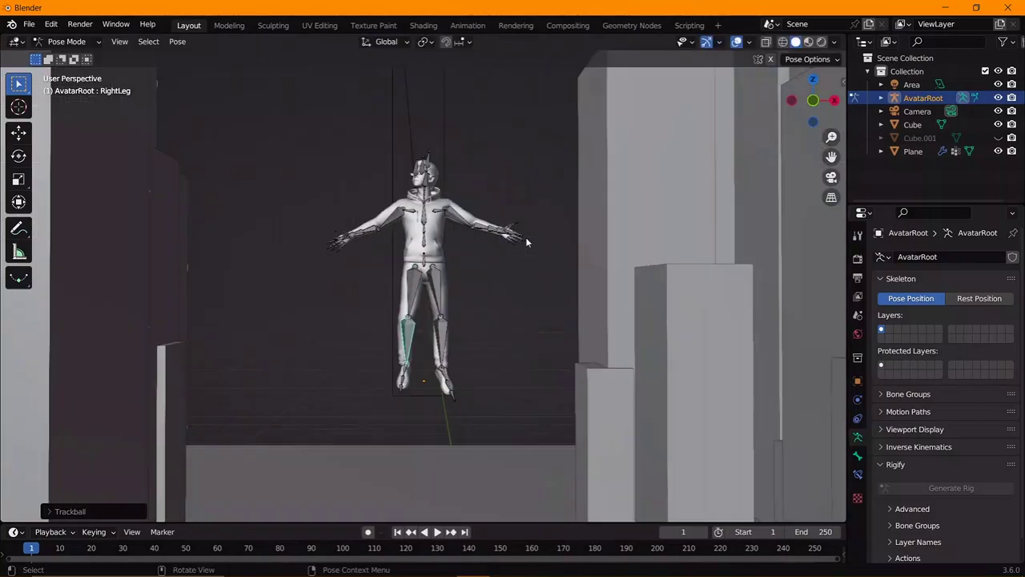
key(ctrl+Tab)
click(737, 43)
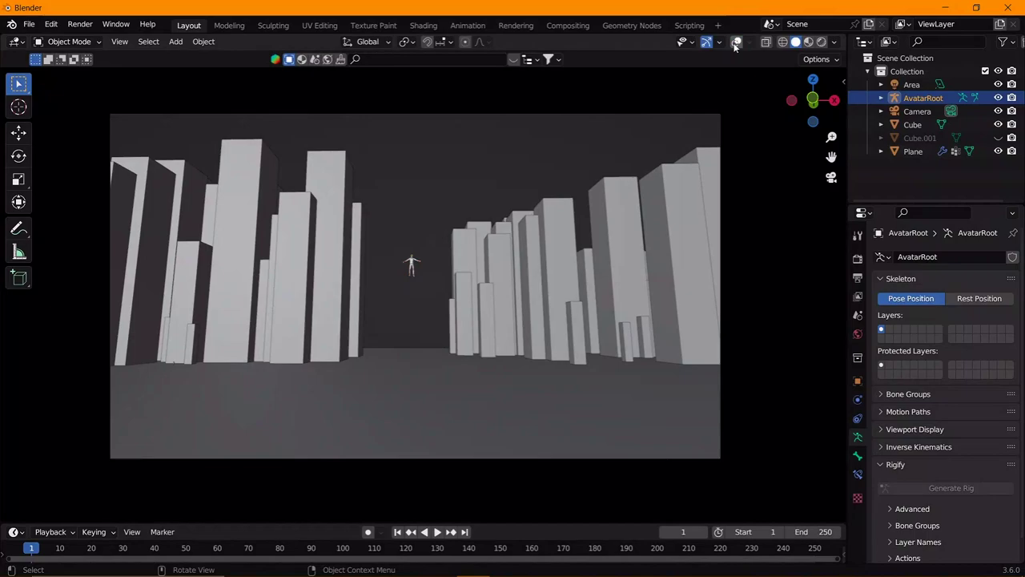
key(r)
key(r)
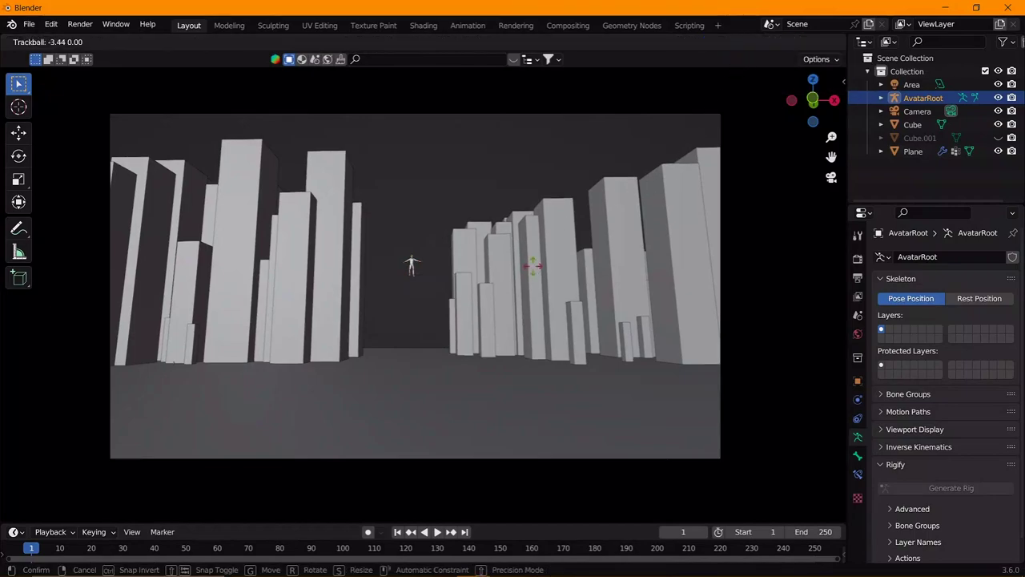
click(528, 316)
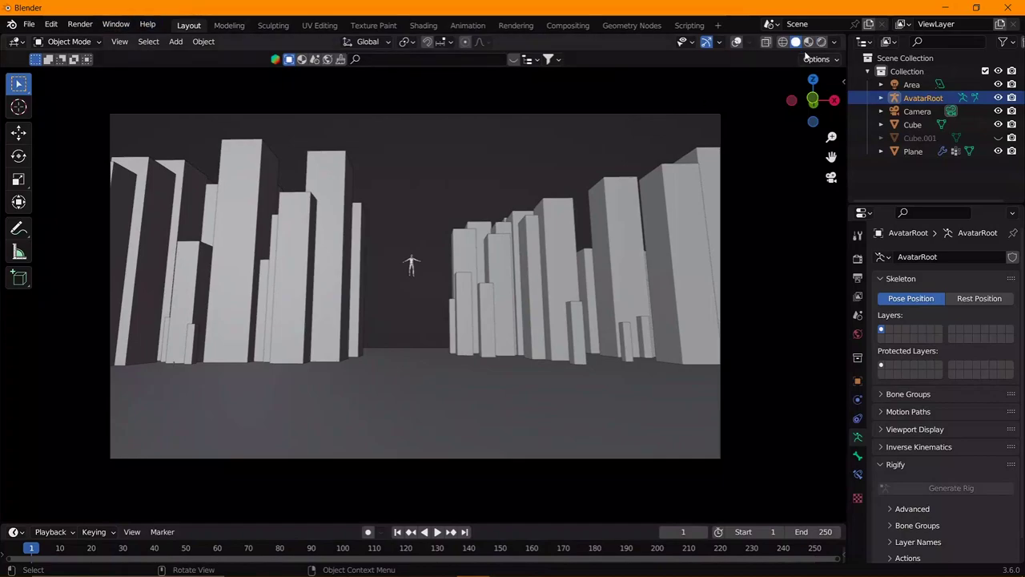
click(820, 42)
- With Cube.001 visible, tint the area light purple
click(997, 138)
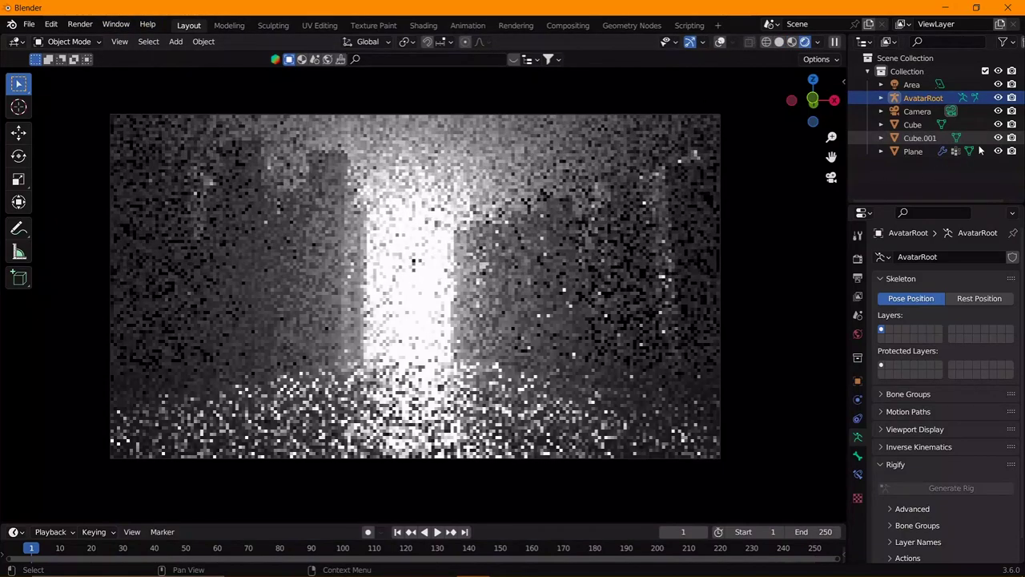
click(911, 84)
click(962, 334)
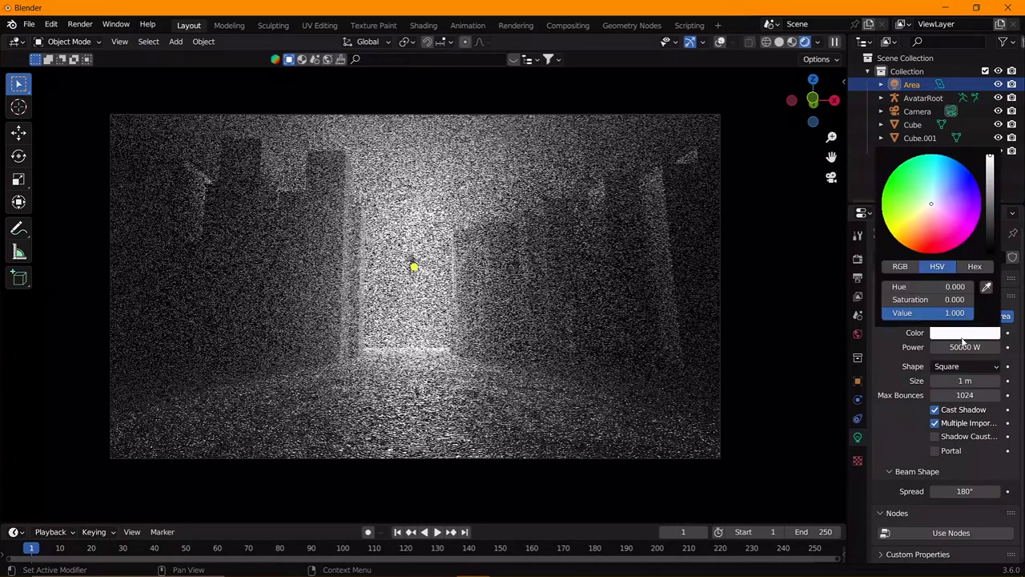
click(981, 209)
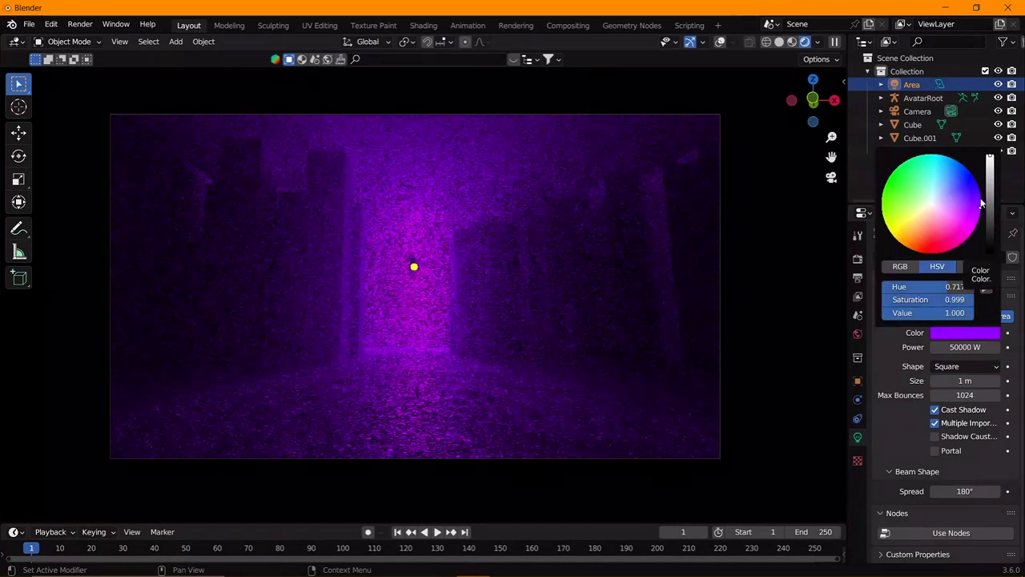
click(981, 212)
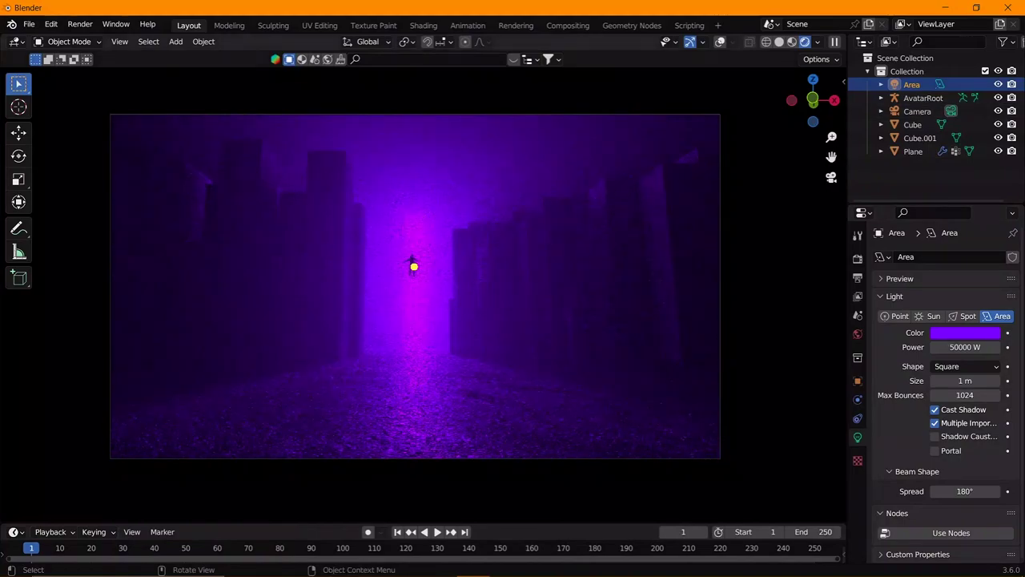
- Stretch the area light wider along X and taller along Z
key(s)
key(x)
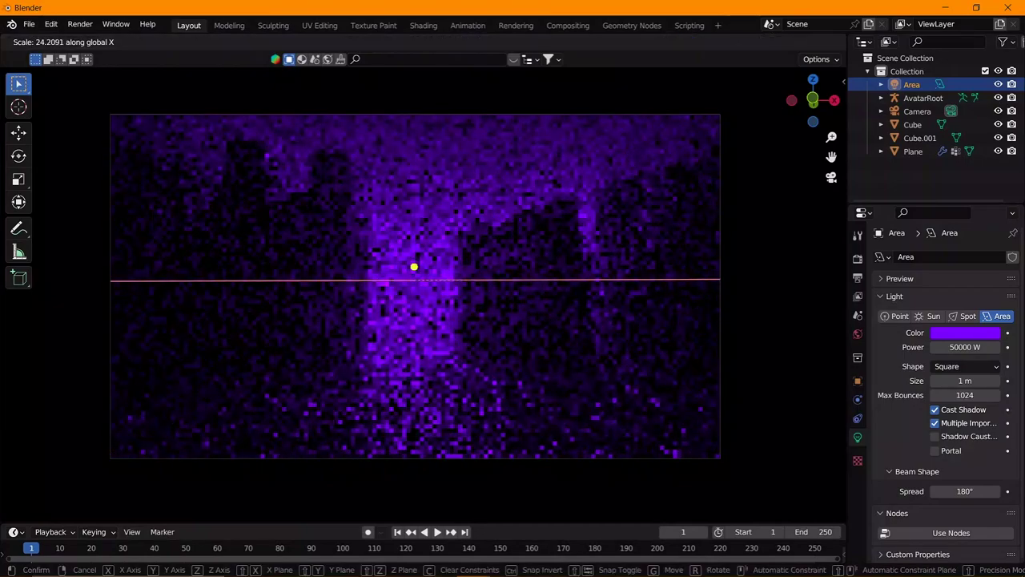
click(246, 236)
key(s)
key(z)
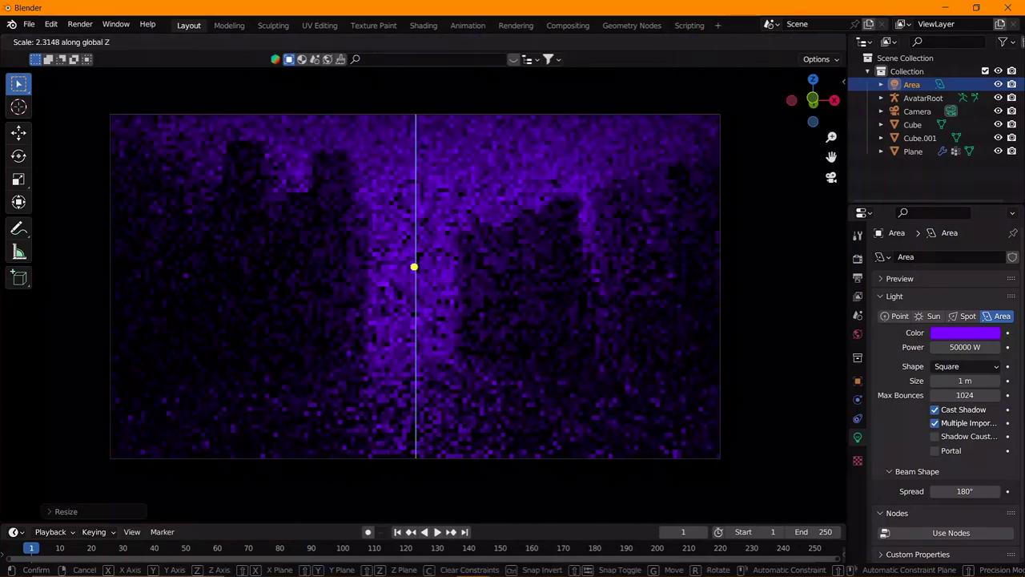
click(607, 330)
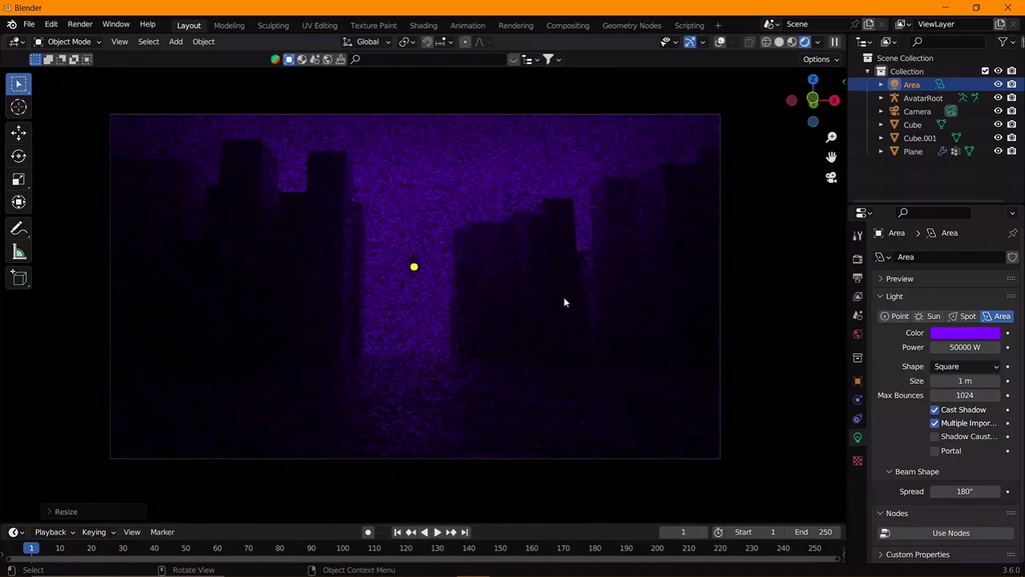
- Set the area light's power to 100000 W
click(950, 350)
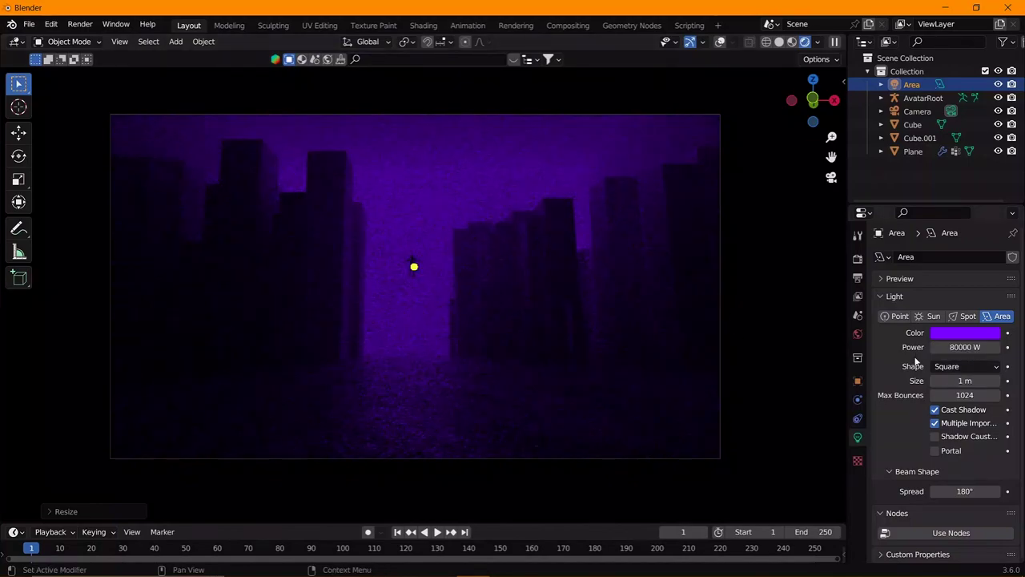
click(954, 347)
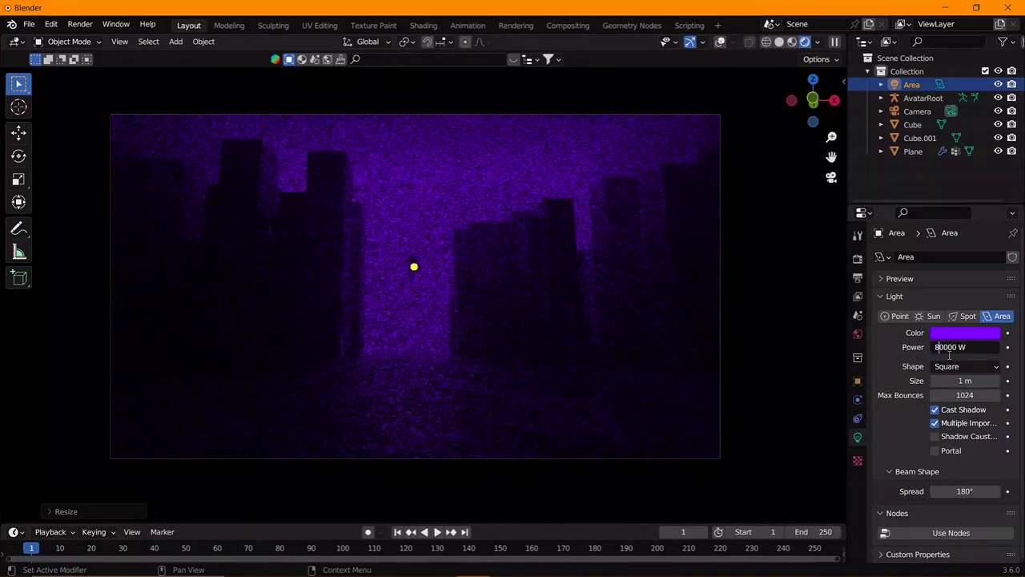
text(10)
key(Return)
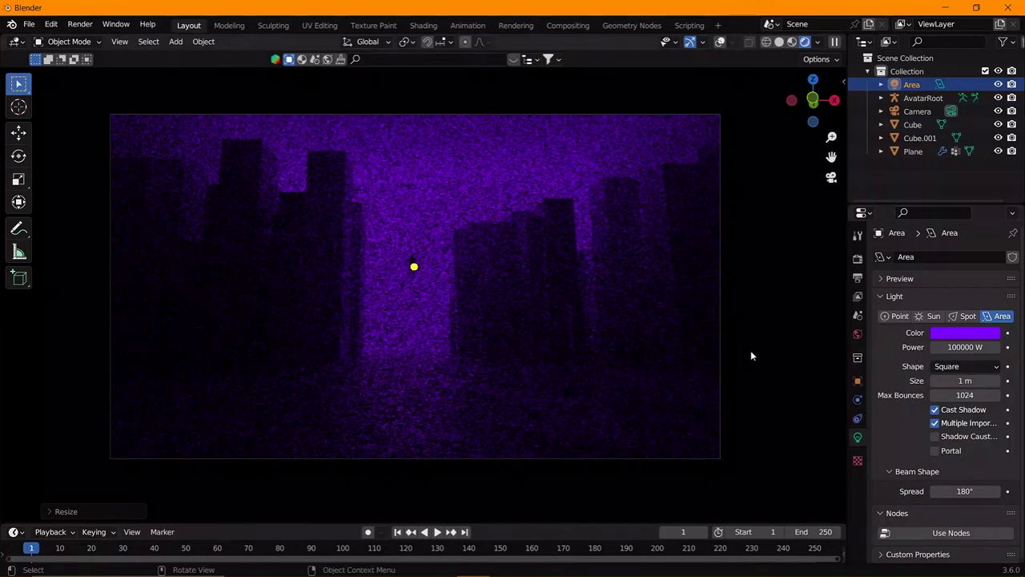
scroll(751, 355, up, 2)
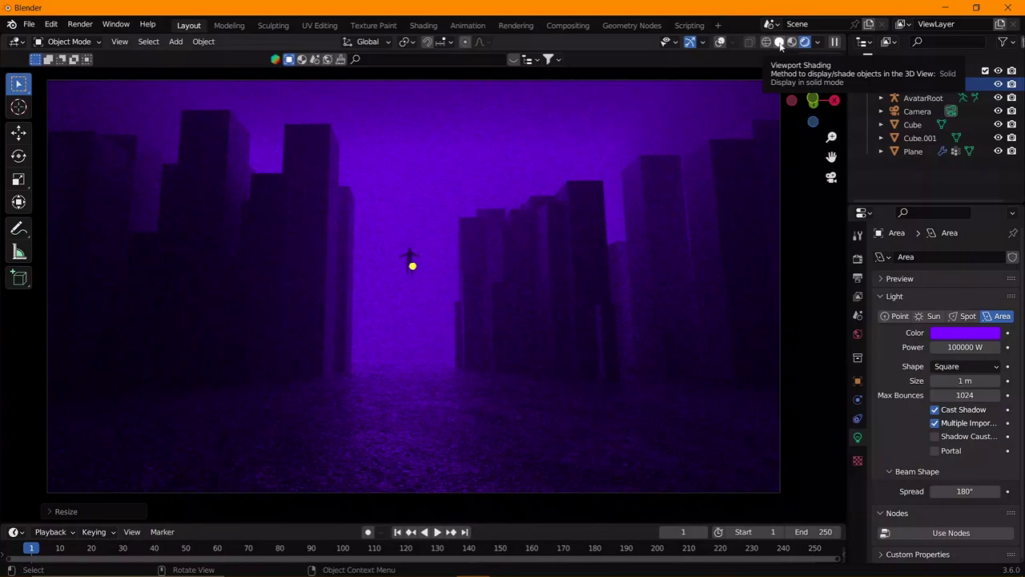
- Switch to solid shading, hide the Cube.001 back wall block, and select the ground Plane
click(779, 43)
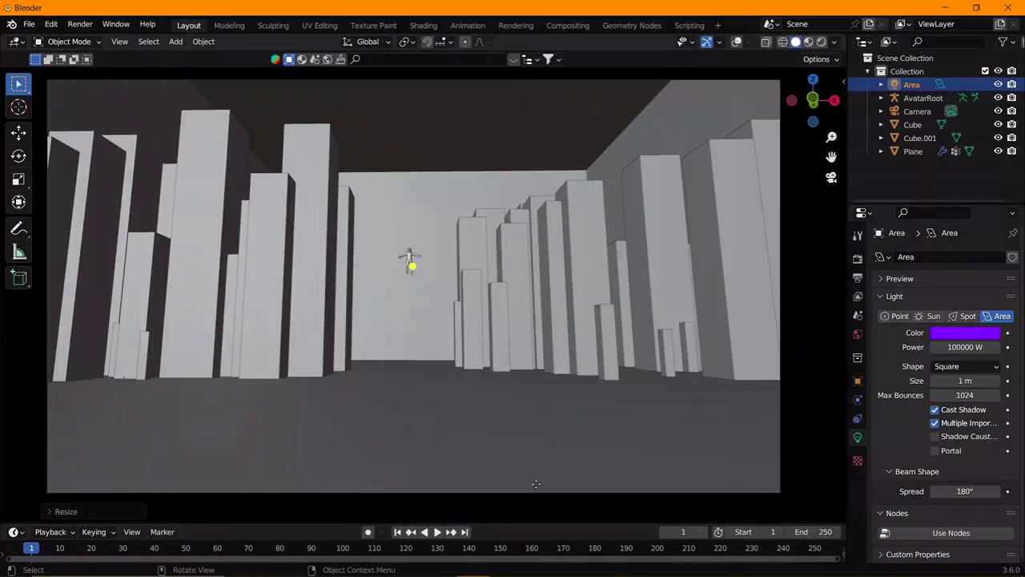
click(998, 138)
mouse_move(395, 365)
middle_down()
mouse_move(418, 427)
mouse_move(442, 338)
middle_up()
click(428, 367)
- Import model.fbx from the woman character folder as an FBX model
click(29, 24)
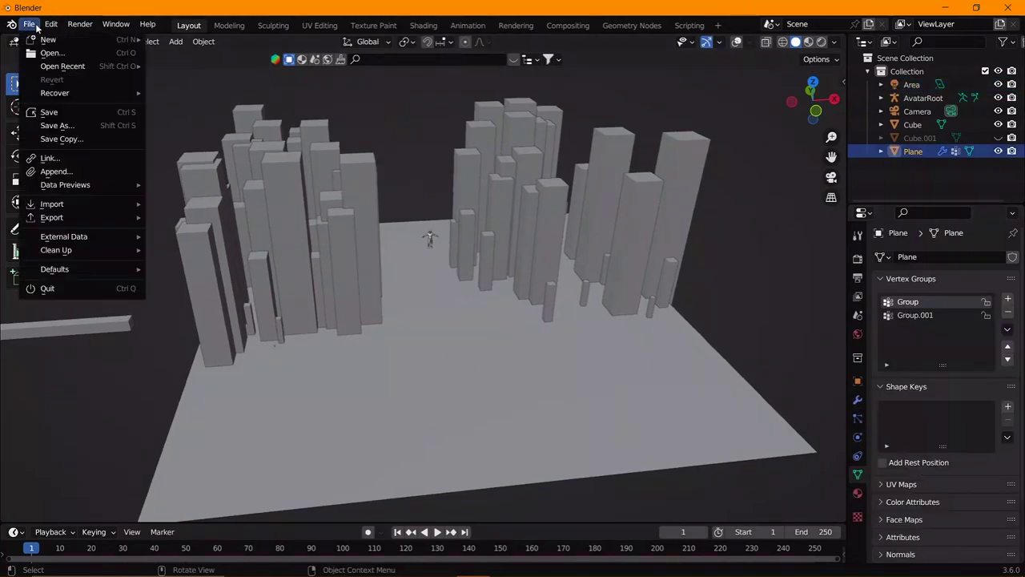
click(30, 24)
click(30, 24)
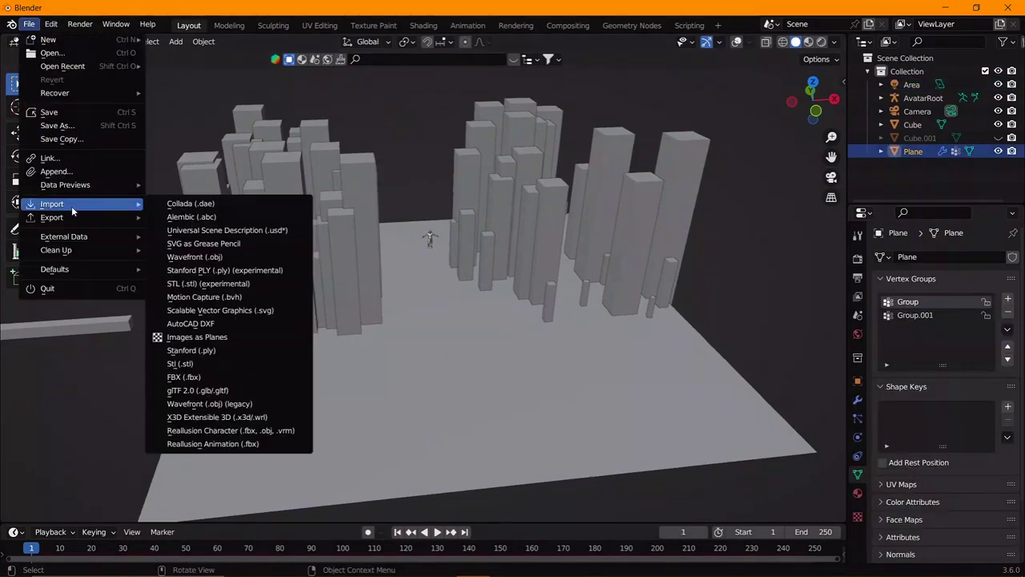
click(192, 376)
click(367, 120)
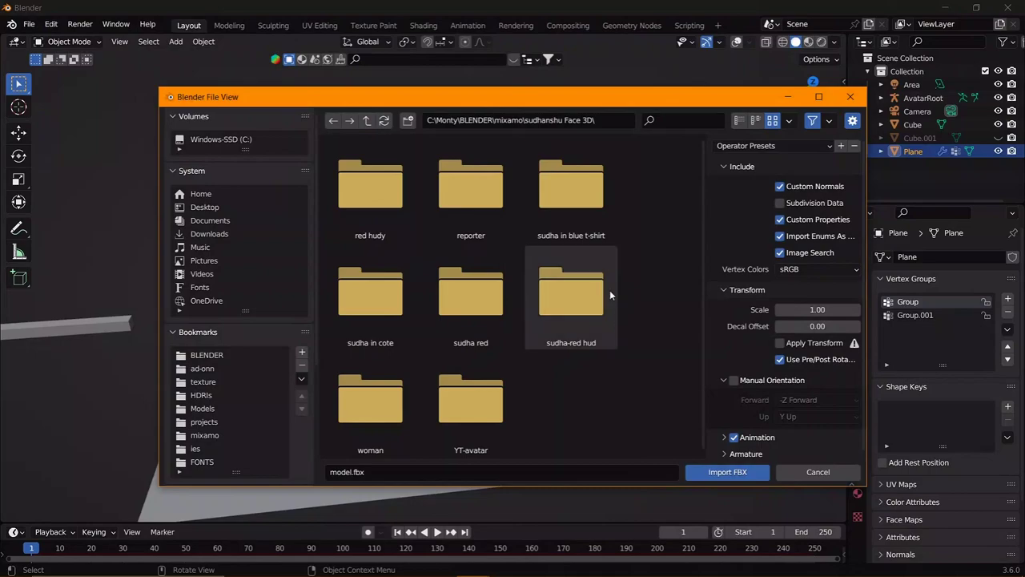
click(493, 221)
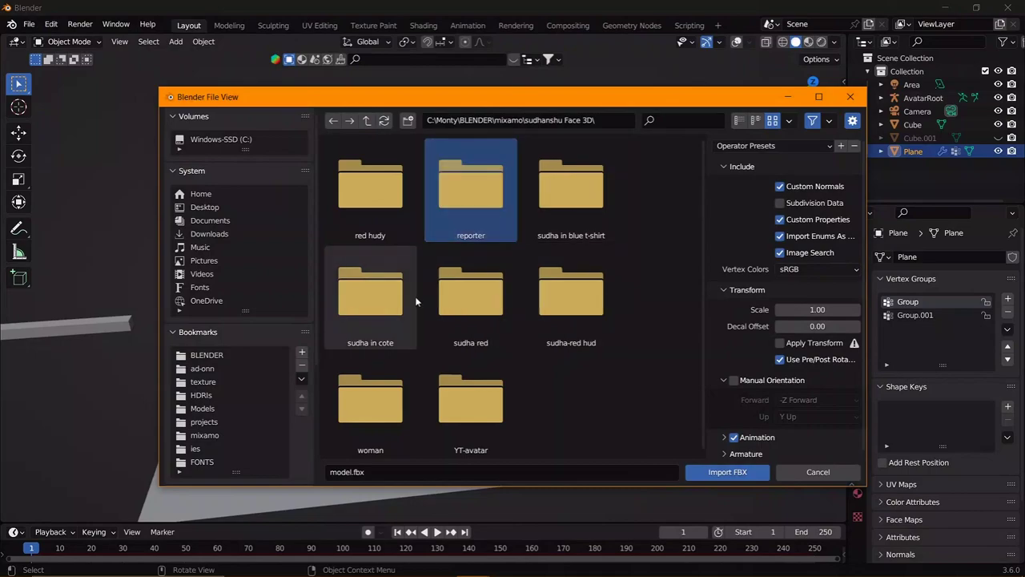
click(404, 402)
click(571, 288)
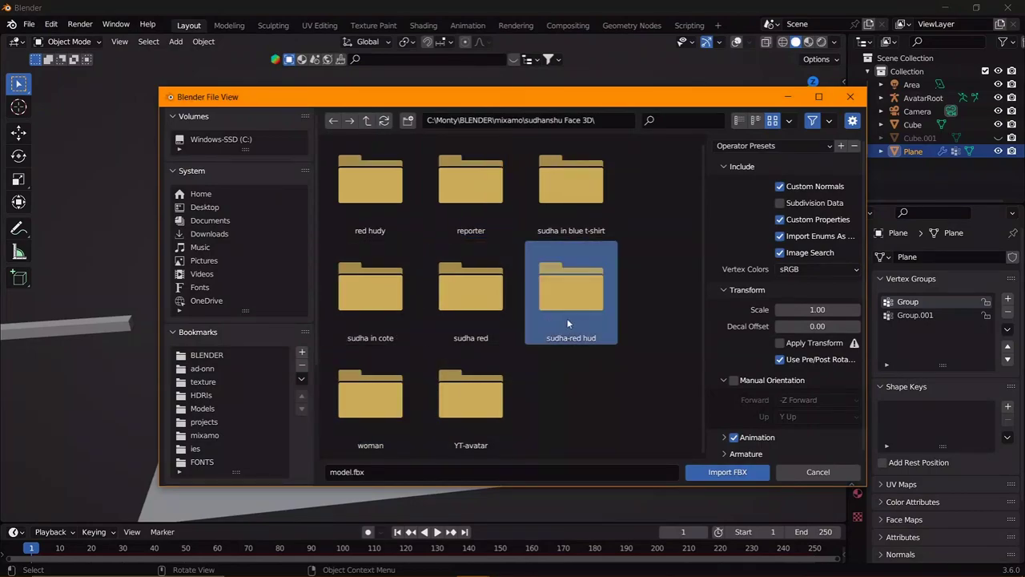
double_click(369, 401)
key(Return)
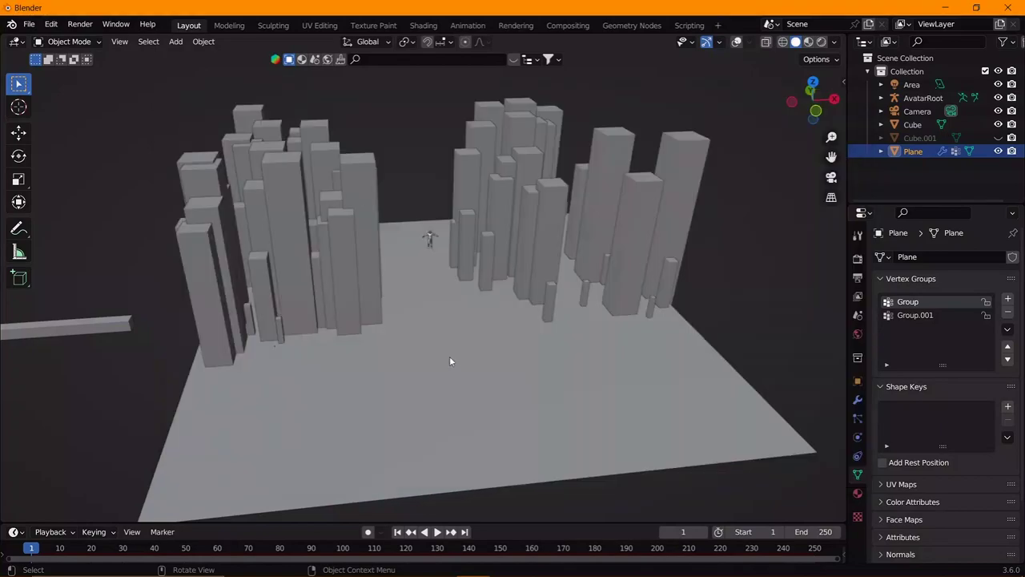
- Nudge the imported avatar aside and select its AvatarRoot.001 armature
scroll(456, 292, up, 3)
mouse_move(522, 330)
middle_down()
mouse_move(431, 273)
mouse_move(585, 77)
middle_up()
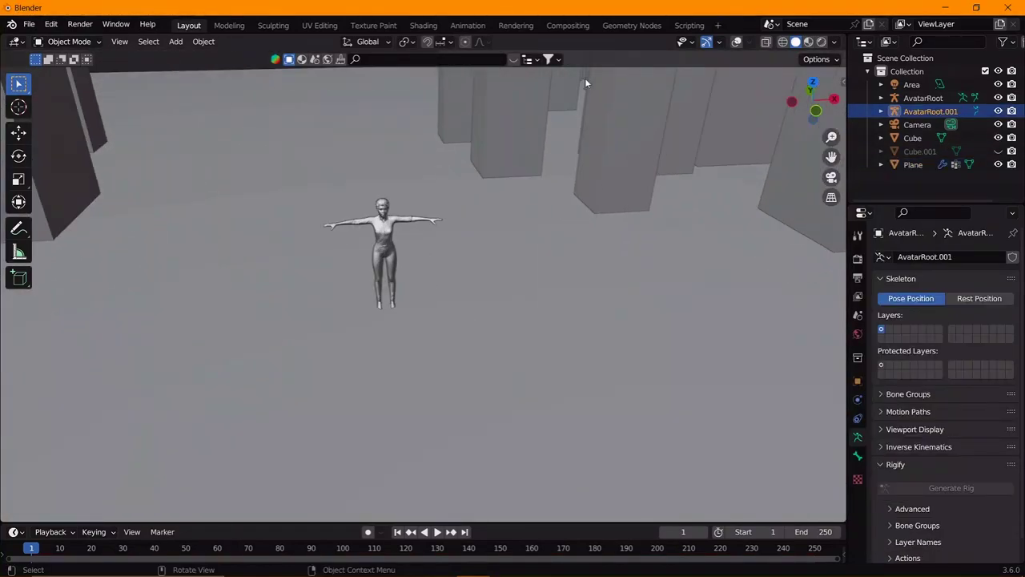
key(g)
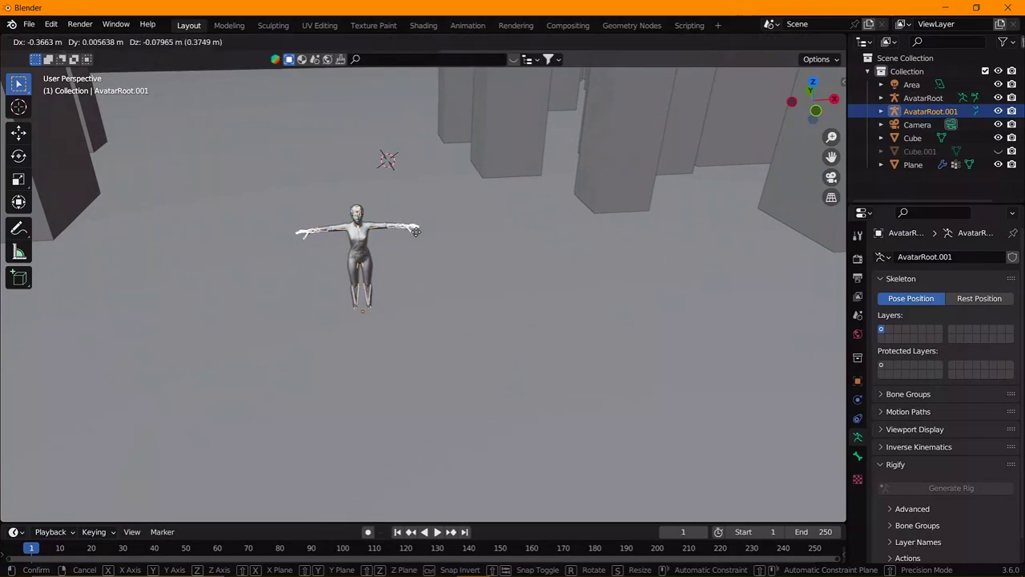
click(240, 454)
middle_drag(240, 454, 313, 337)
click(312, 336)
click(303, 287)
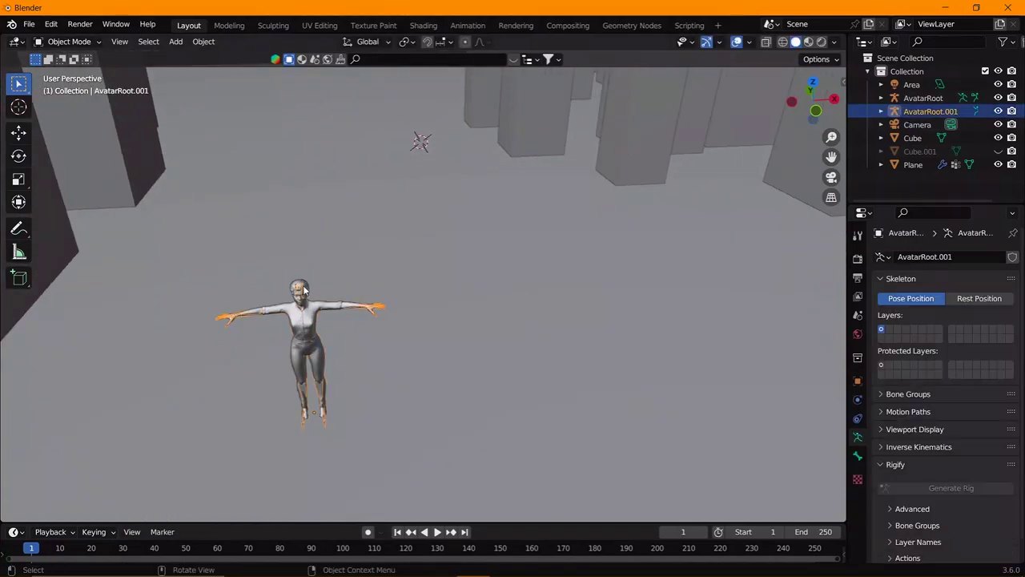
scroll(431, 353, down, 5)
scroll(467, 330, down, 3)
- Slide the avatar flat along the ground, turn it about Z, and reposition it
key(g)
key(shift+z)
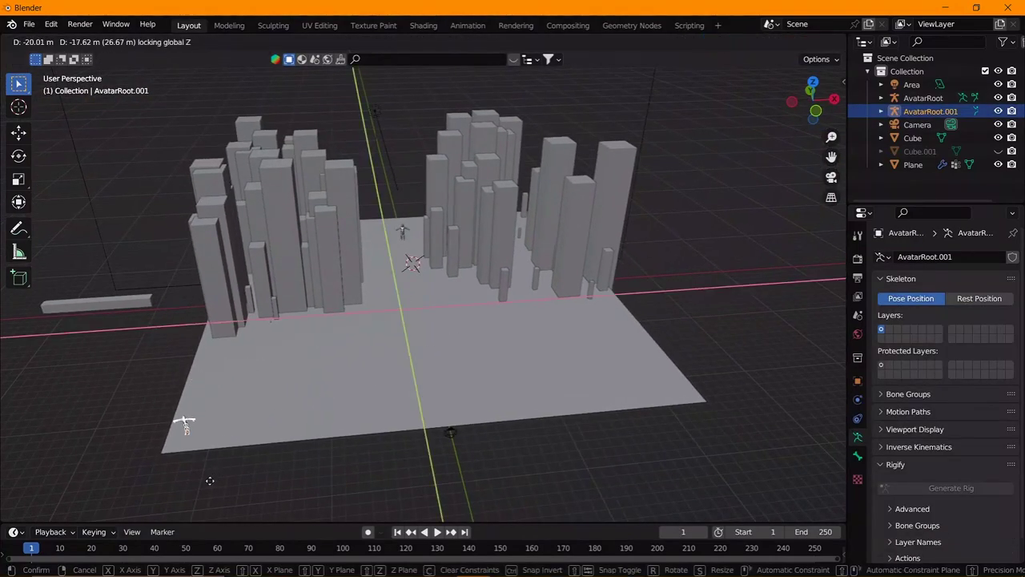
click(212, 483)
key(r)
key(z)
click(190, 432)
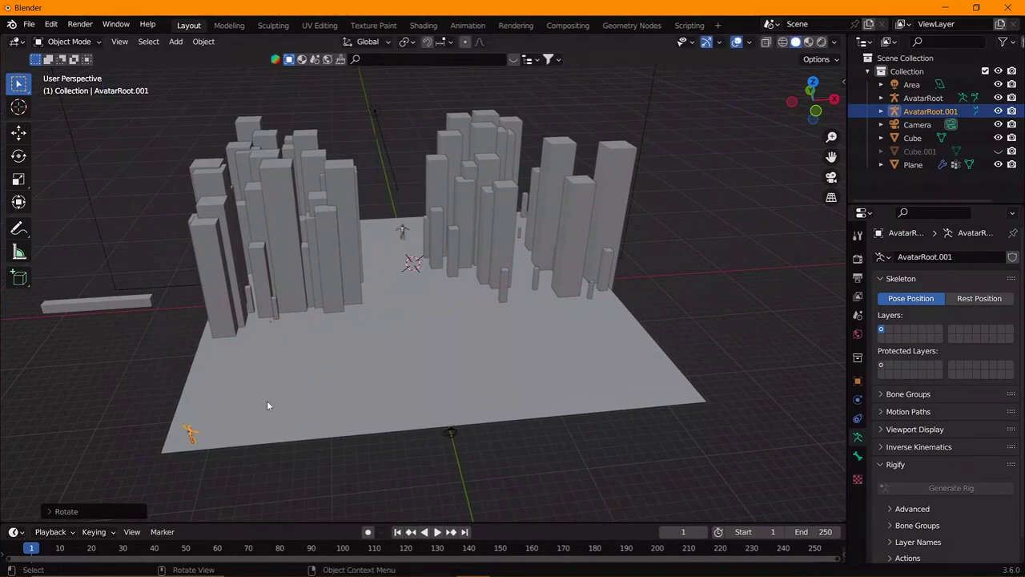
scroll(267, 406, up, 5)
key(g)
click(415, 382)
- Reselect the AvatarRoot.001 armature and view the avatar from the Front
scroll(414, 382, up, 4)
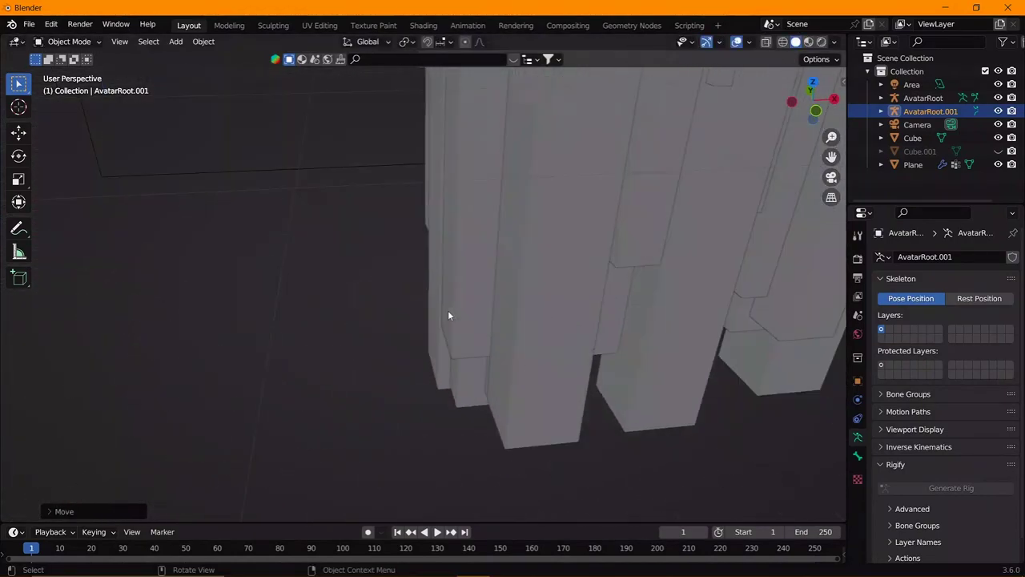
scroll(448, 309, down, 3)
middle_drag(436, 316, 438, 433)
drag(440, 433, 295, 273)
middle_drag(296, 273, 407, 328)
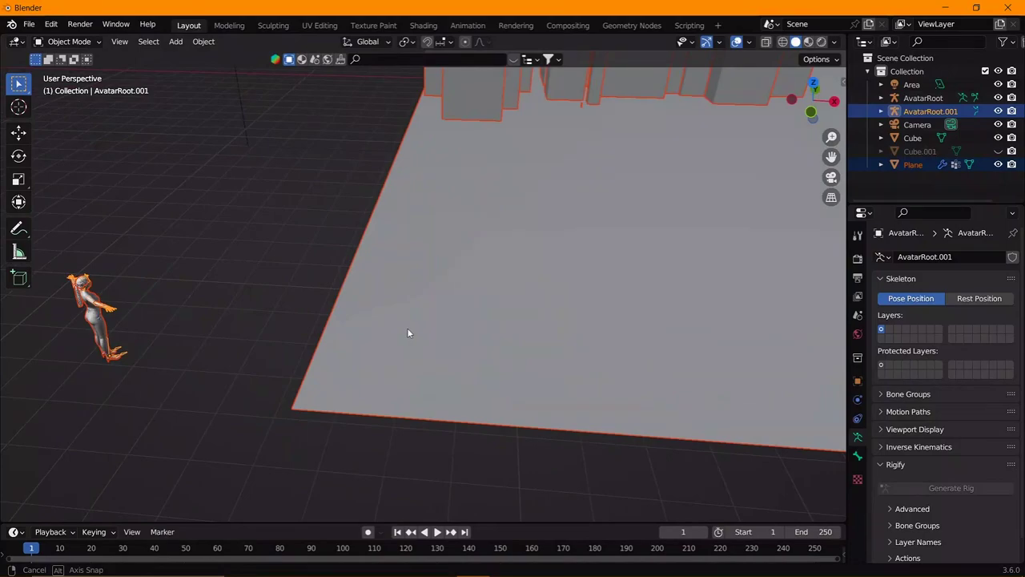
drag(188, 435, 95, 276)
shift+click(140, 337)
mouse_move(140, 337)
middle_down()
mouse_move(242, 343)
mouse_move(245, 290)
middle_up()
shift+click(229, 197)
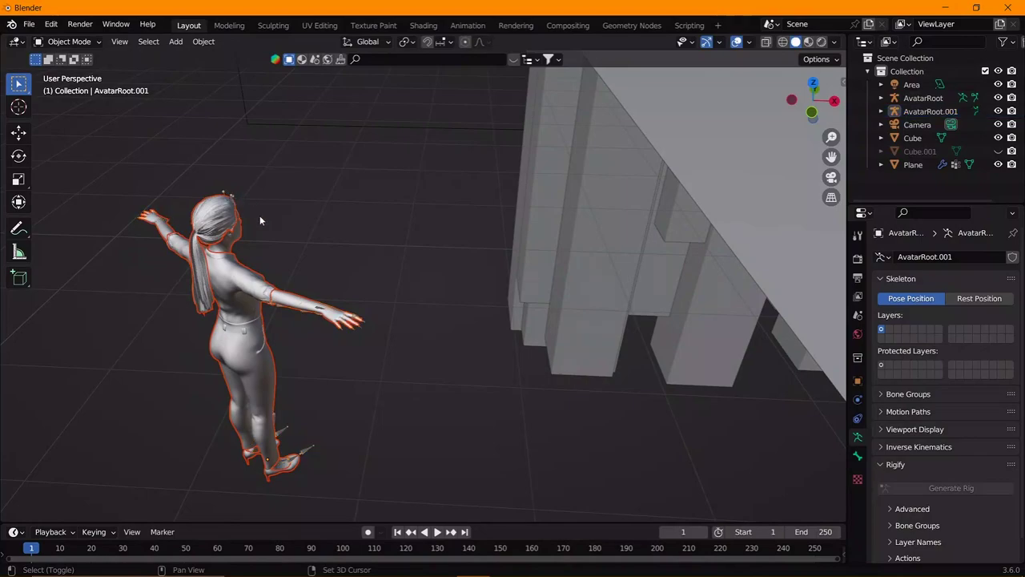
shift+click(230, 304)
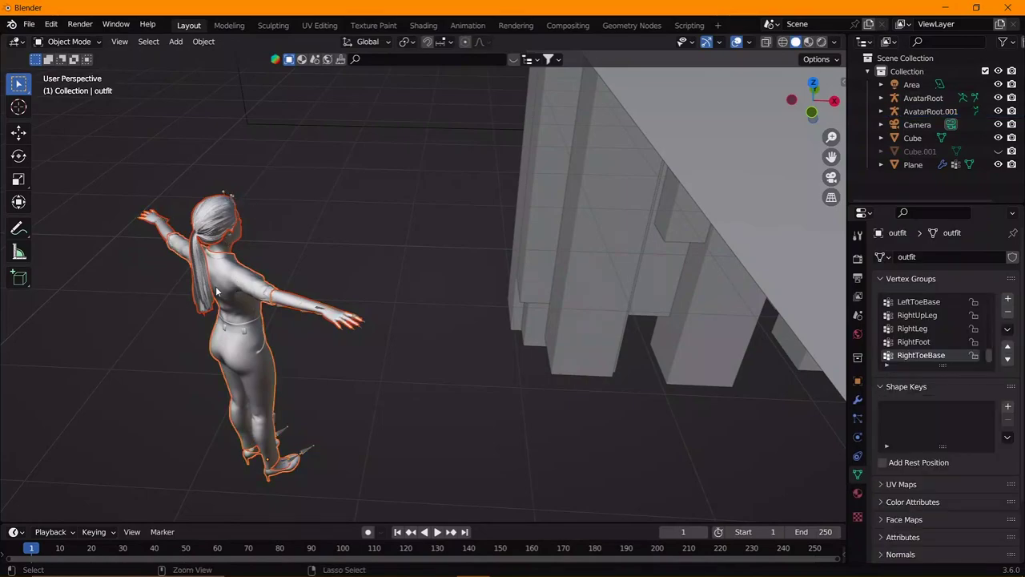
scroll(326, 295, down, 3)
click(313, 236)
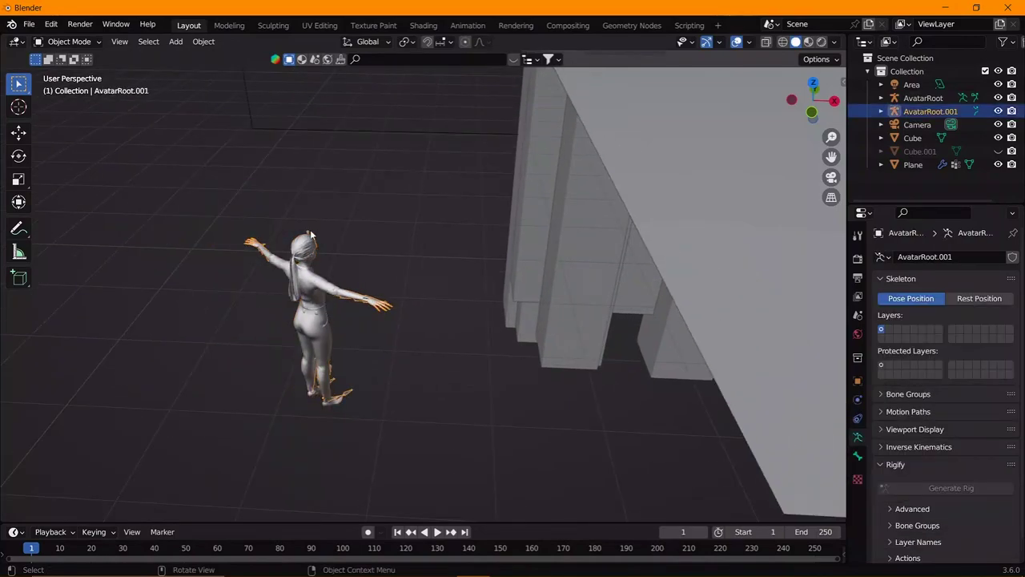
key(KP_1)
scroll(370, 270, up, 2)
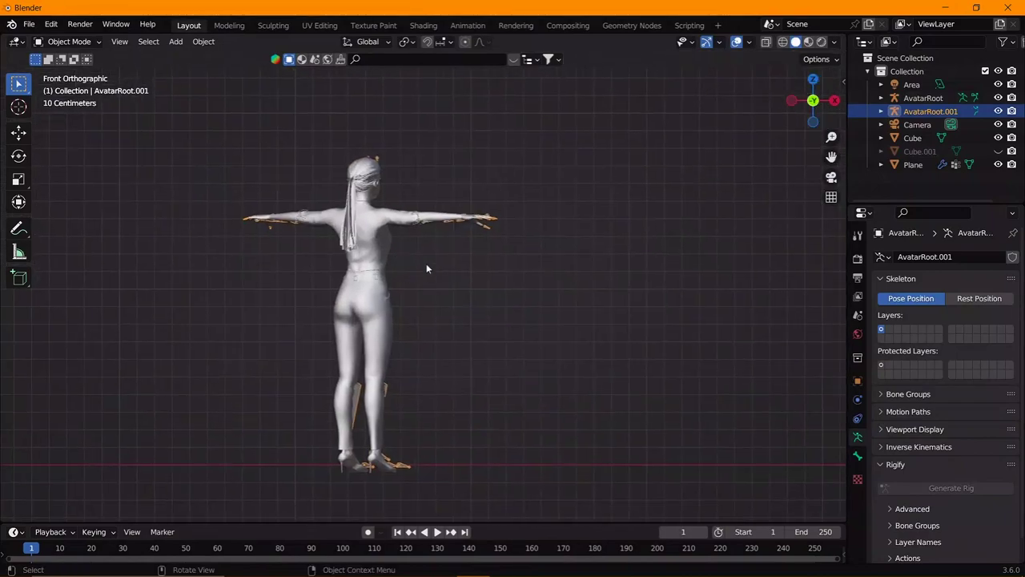
- Enter Pose Mode and display the avatar's bones in front of the mesh
key(ctrl+Tab)
click(917, 446)
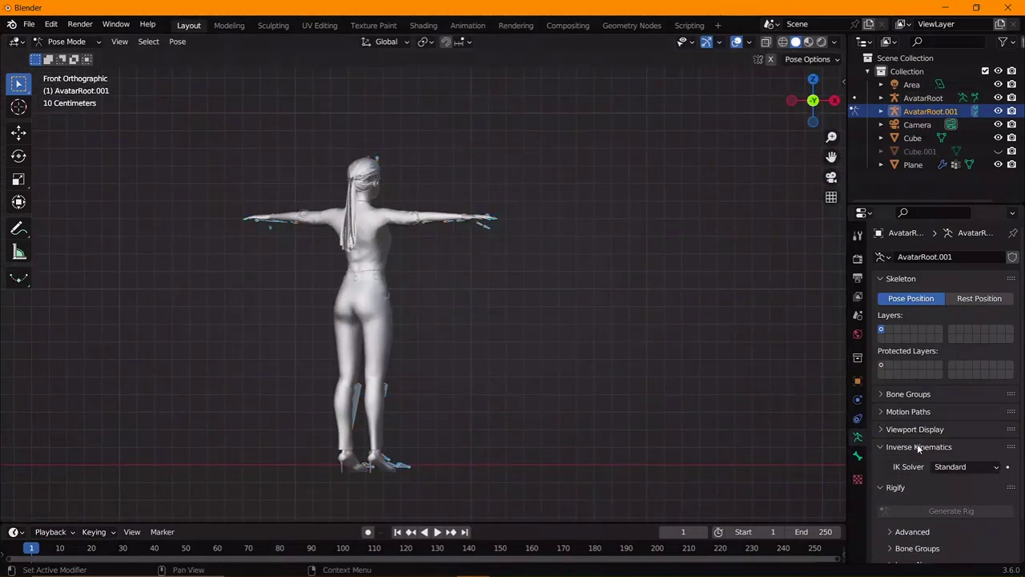
click(917, 446)
click(914, 429)
click(905, 510)
click(923, 429)
scroll(405, 223, up, 2)
- Raise the avatar's right arm and forearm with free trackball rotations
click(442, 217)
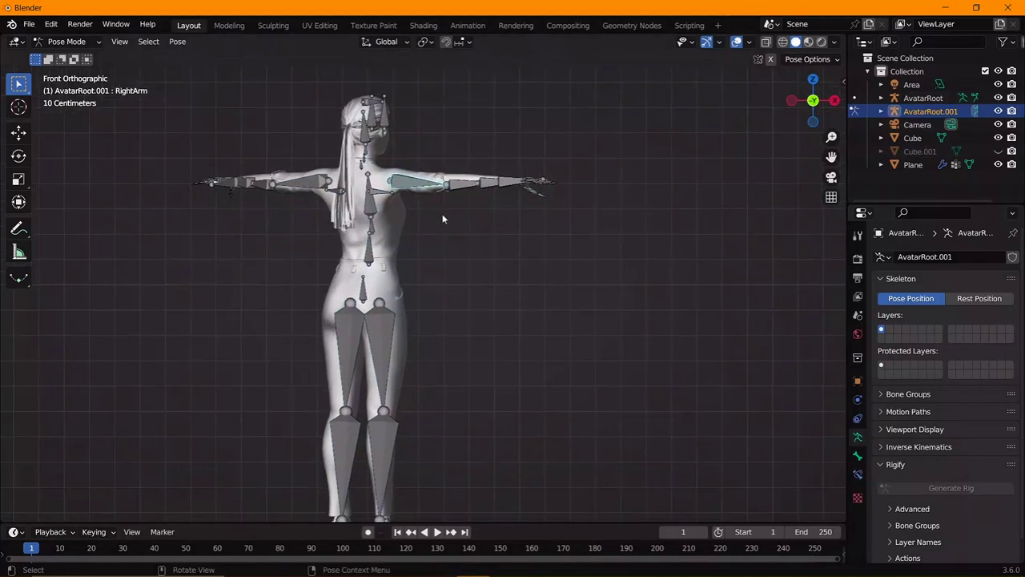
key(r)
key(r)
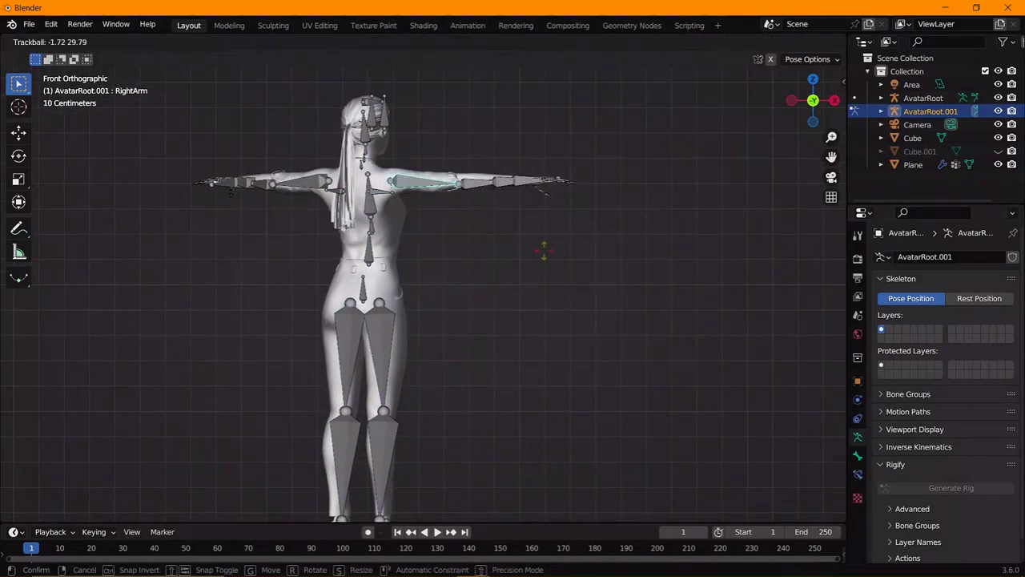
click(526, 228)
key(r)
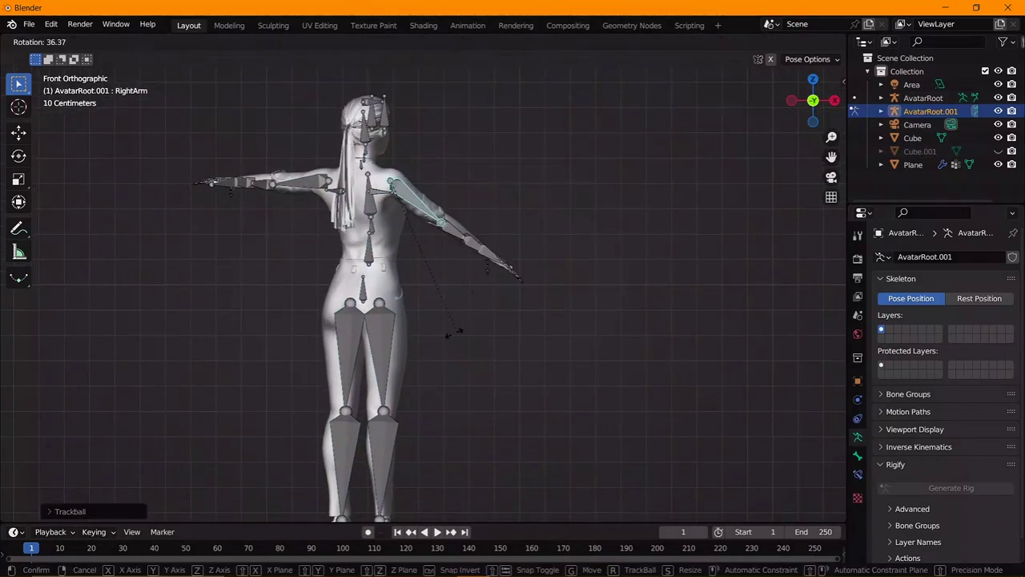
click(463, 260)
click(463, 261)
key(r)
key(r)
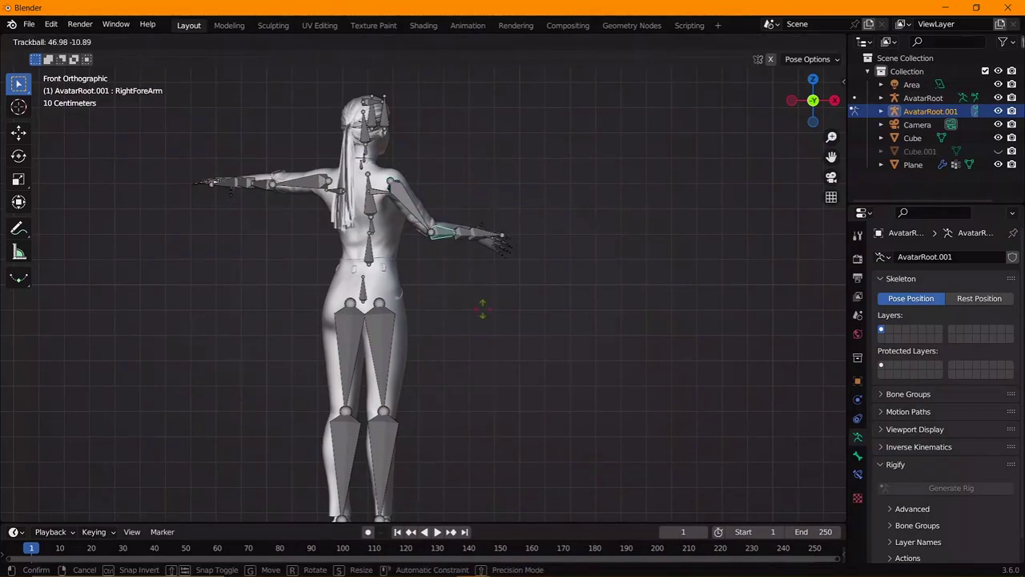
click(472, 317)
click(412, 190)
key(r)
click(485, 204)
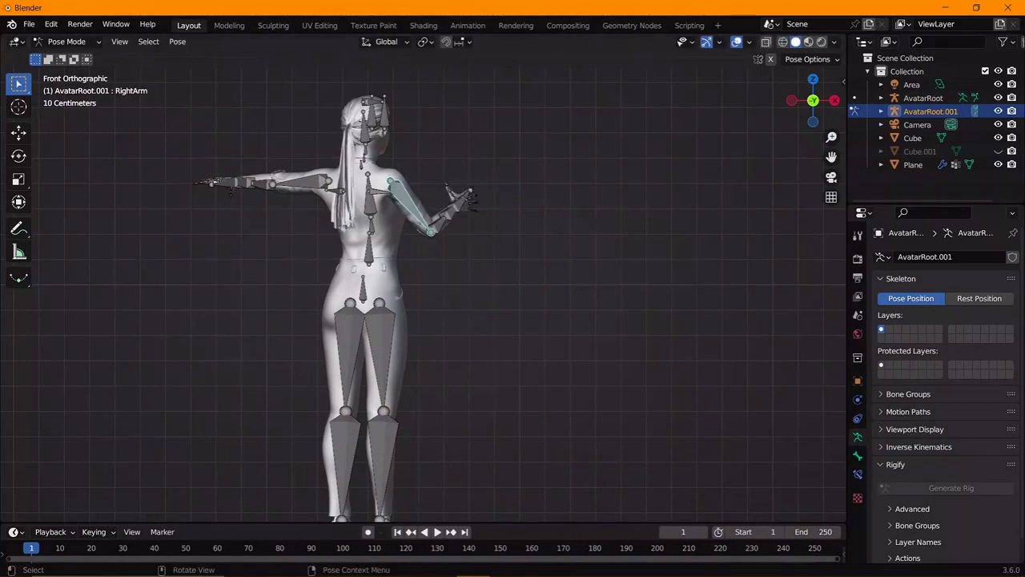
key(r)
- Raise the left arm and left forearm above the shoulder
key(r)
click(471, 223)
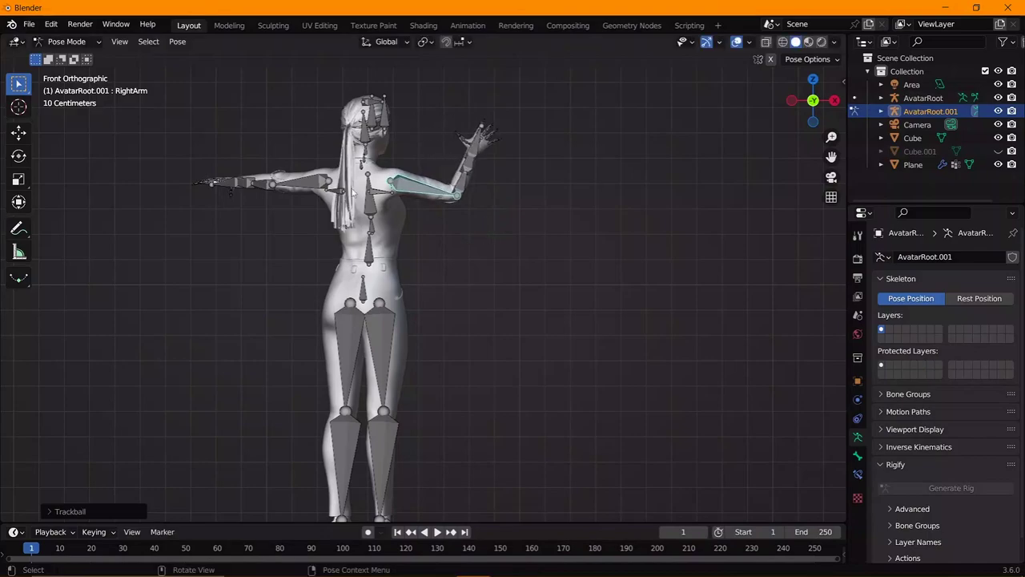
click(301, 183)
key(r)
click(368, 240)
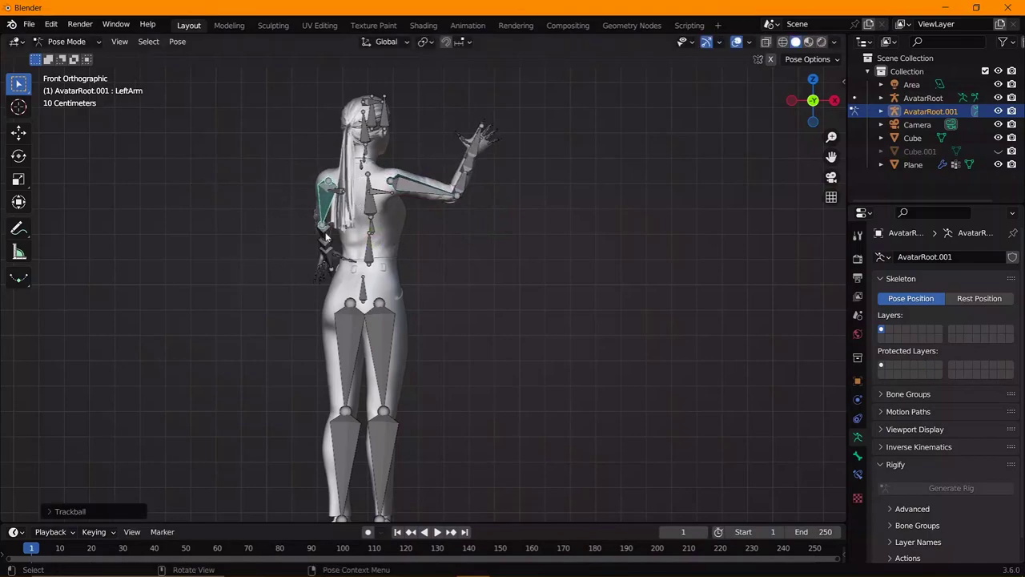
click(327, 238)
key(r)
key(r)
click(443, 296)
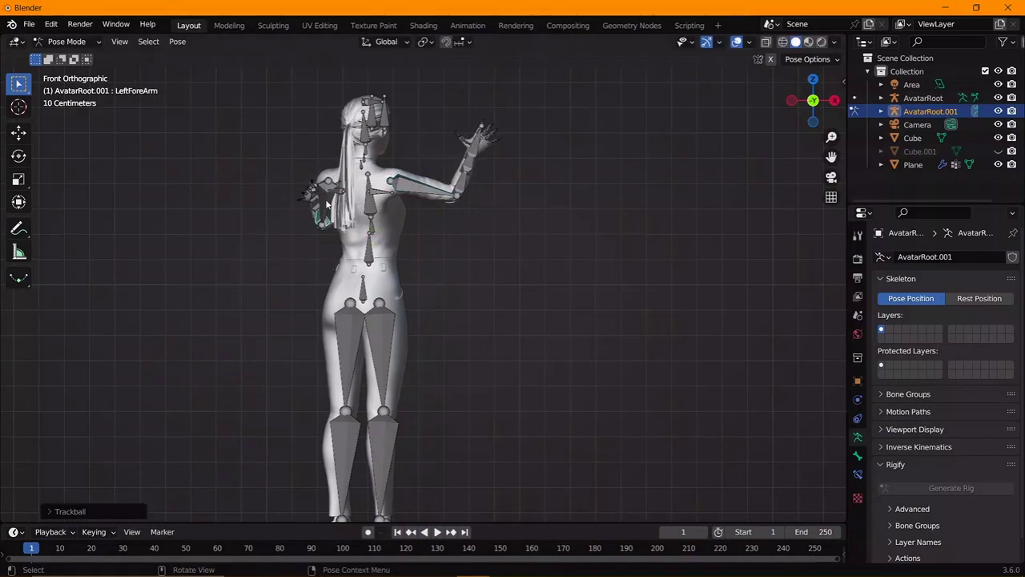
click(327, 183)
key(r)
key(r)
click(485, 269)
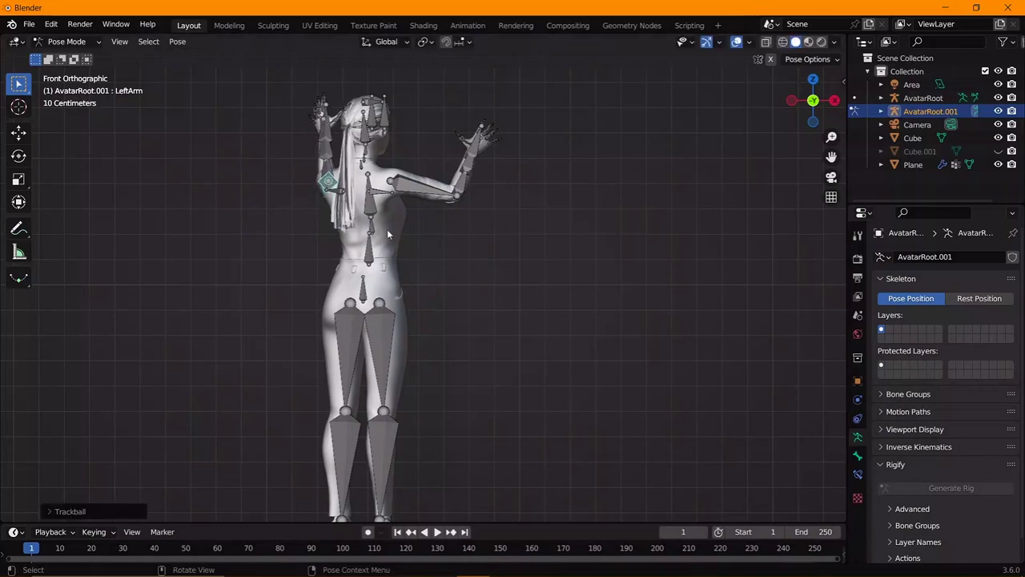
- Give the Spine1 bone a slight twist and exit Pose Mode
click(388, 234)
key(r)
key(r)
right_click(472, 231)
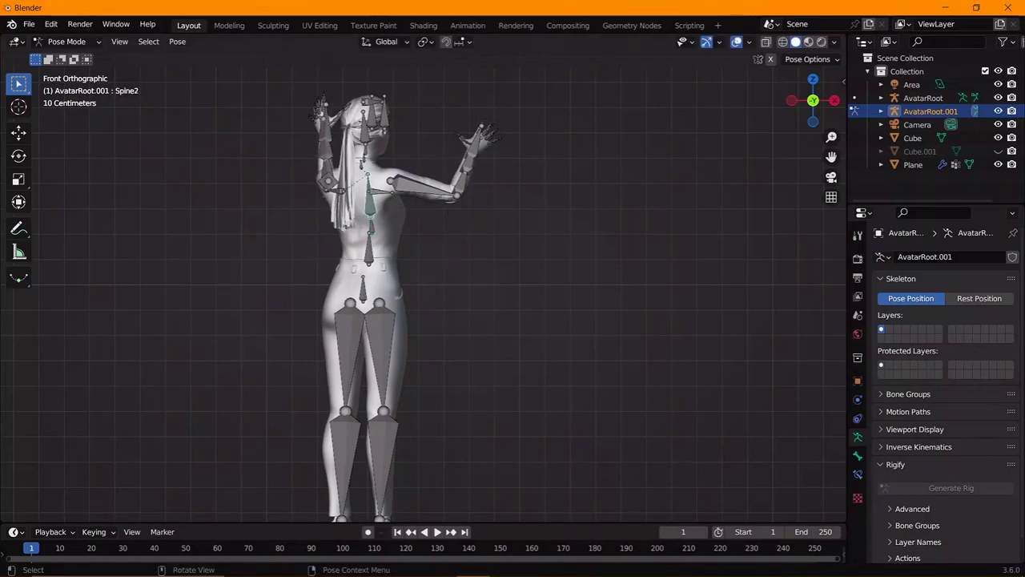
click(370, 232)
key(r)
key(r)
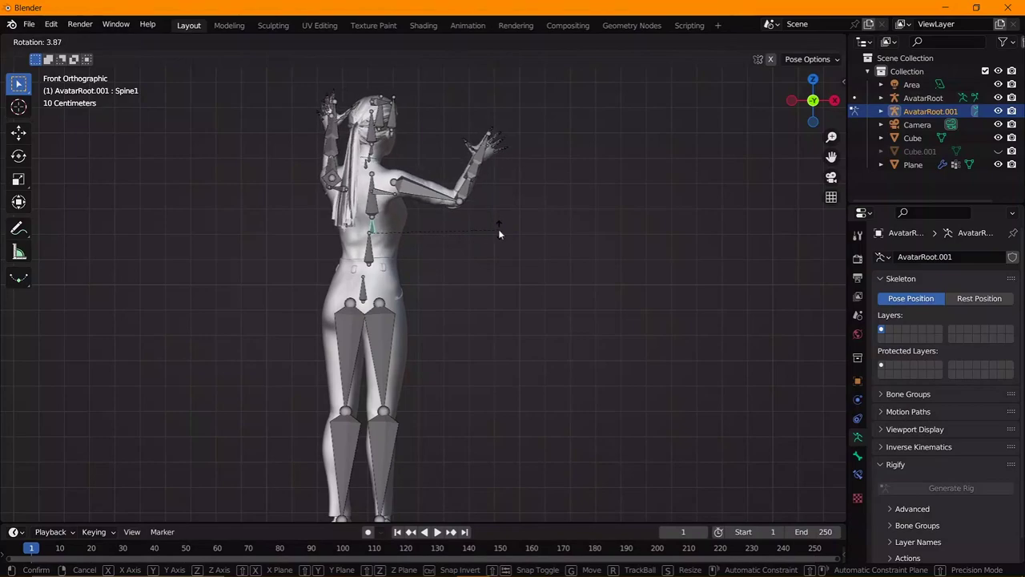
click(498, 232)
scroll(498, 232, down, 4)
middle_drag(498, 232, 428, 307)
mouse_move(468, 315)
middle_down()
mouse_move(469, 333)
mouse_move(518, 328)
mouse_move(561, 298)
middle_up()
key(Tab)
- Circle-select a large front patch of plane vertices and assign them to new group Group.002
key(Tab)
click(504, 311)
key(Tab)
key(c)
mouse_move(561, 298)
mouse_down()
mouse_move(241, 383)
mouse_move(428, 326)
mouse_up()
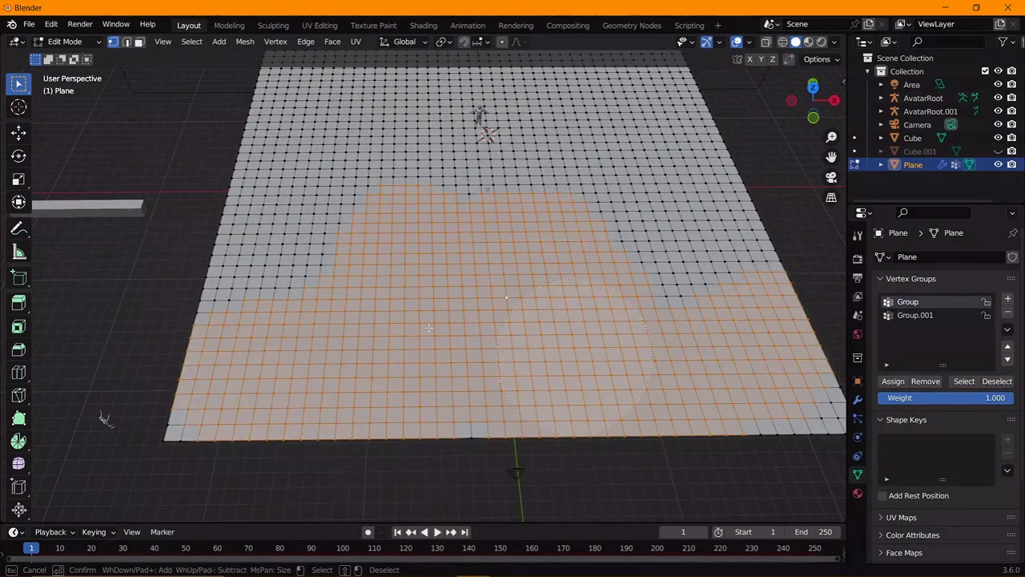
key(Escape)
middle_drag(480, 238, 539, 248)
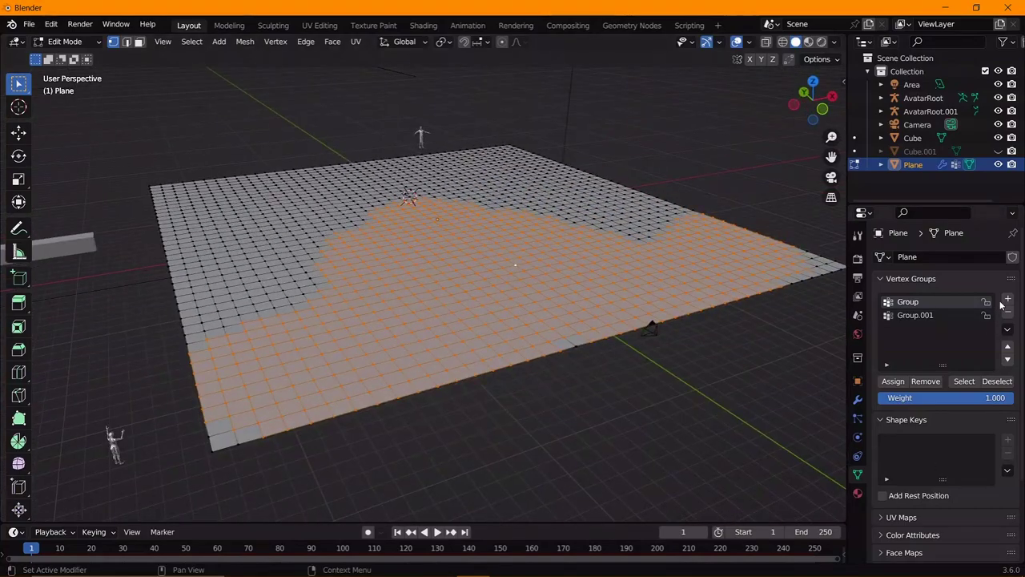
click(1008, 298)
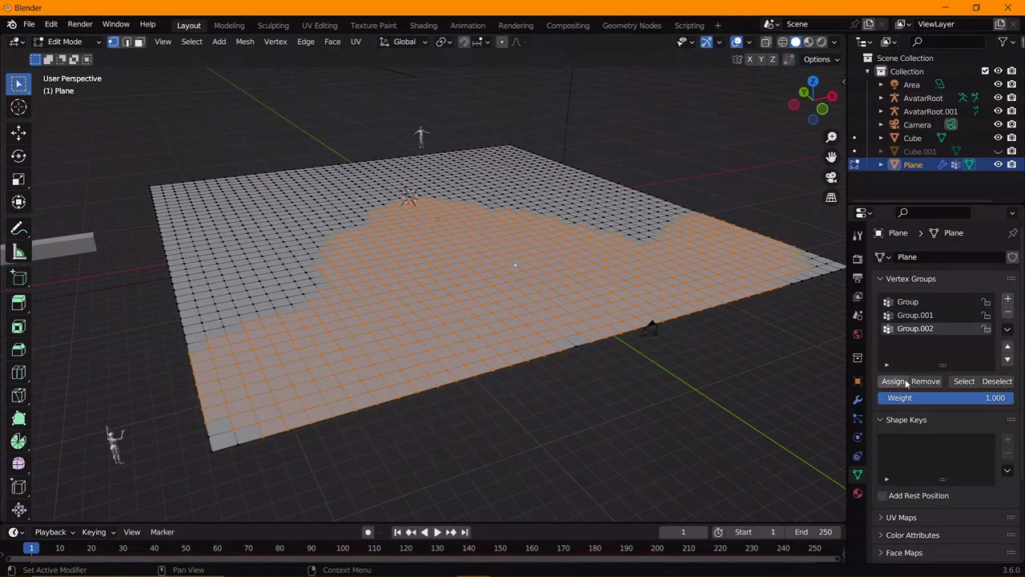
click(892, 380)
key(Tab)
middle_drag(462, 255, 445, 264)
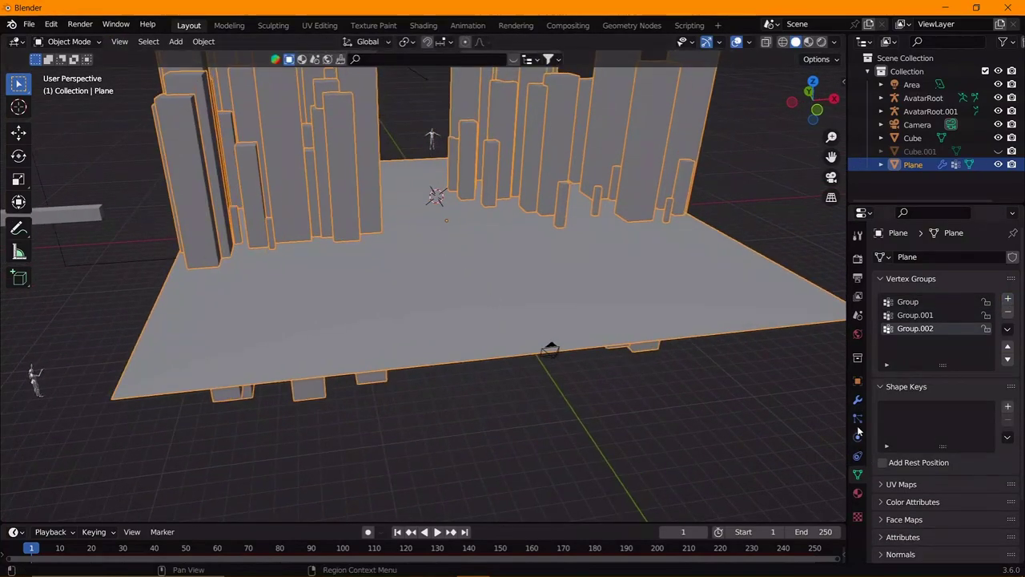
- Add a second Hair particle system rendered as Object, instancing AvatarRoot.001
click(857, 417)
click(1013, 257)
click(1012, 257)
click(982, 329)
scroll(961, 360, down, 5)
click(965, 384)
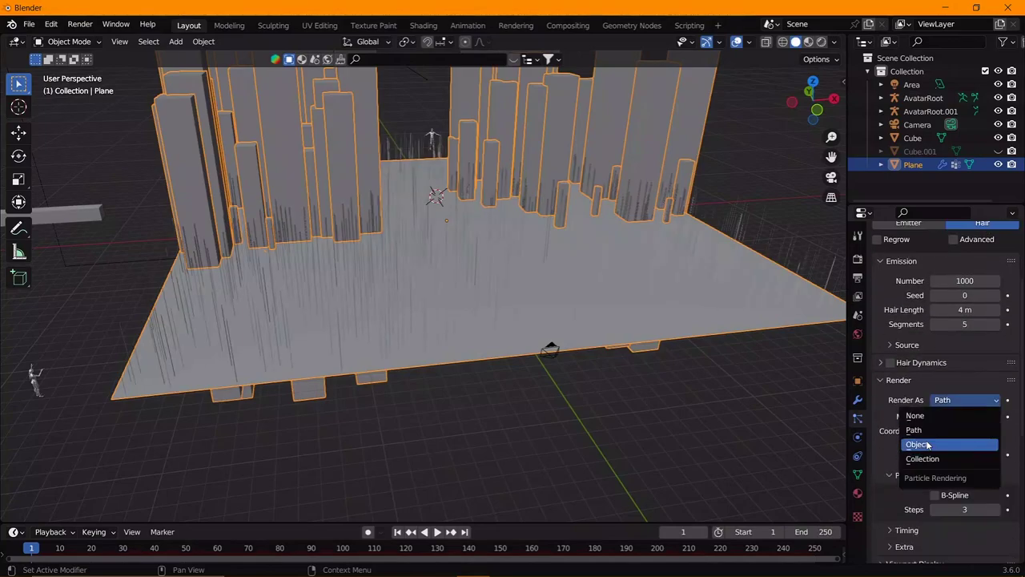
click(953, 440)
scroll(996, 427, down, 2)
click(993, 411)
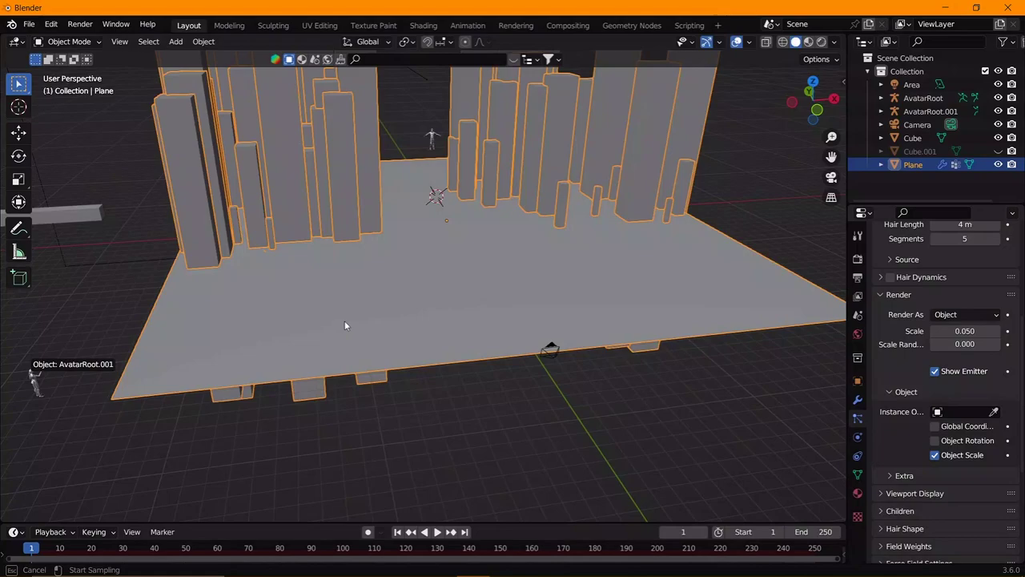
click(35, 376)
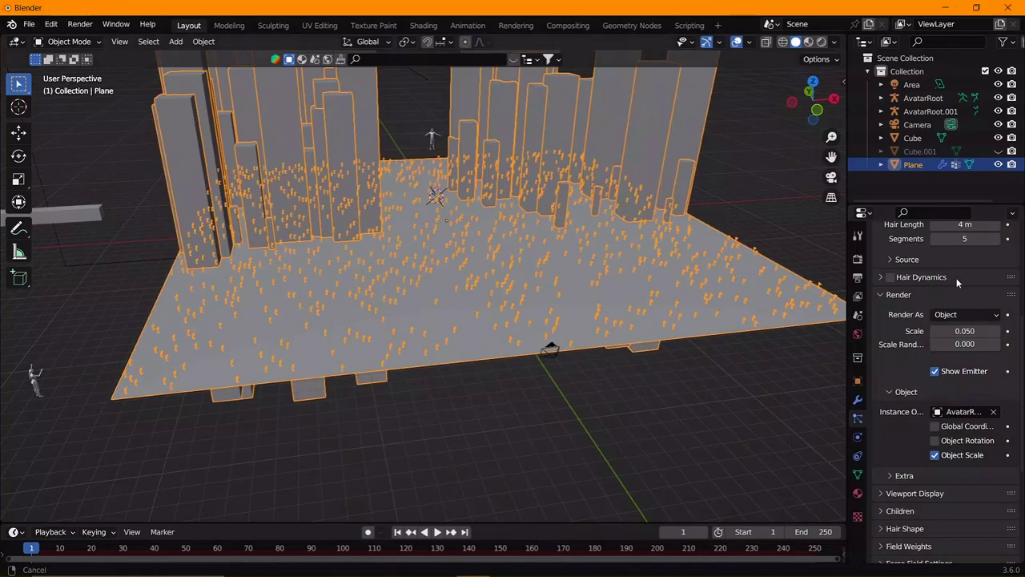
shift+middle_drag(72, 252, 113, 286)
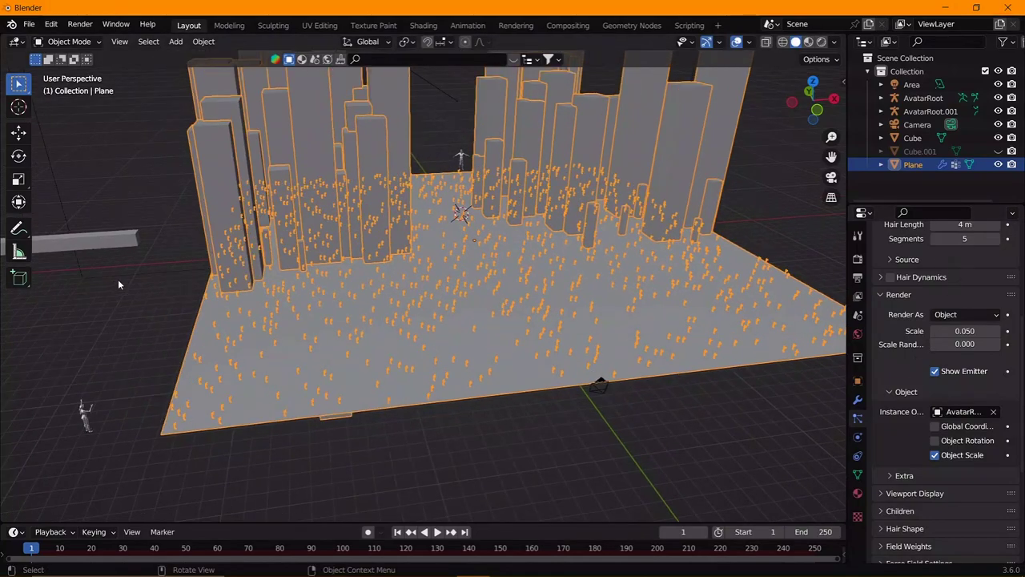
scroll(117, 284, up, 2)
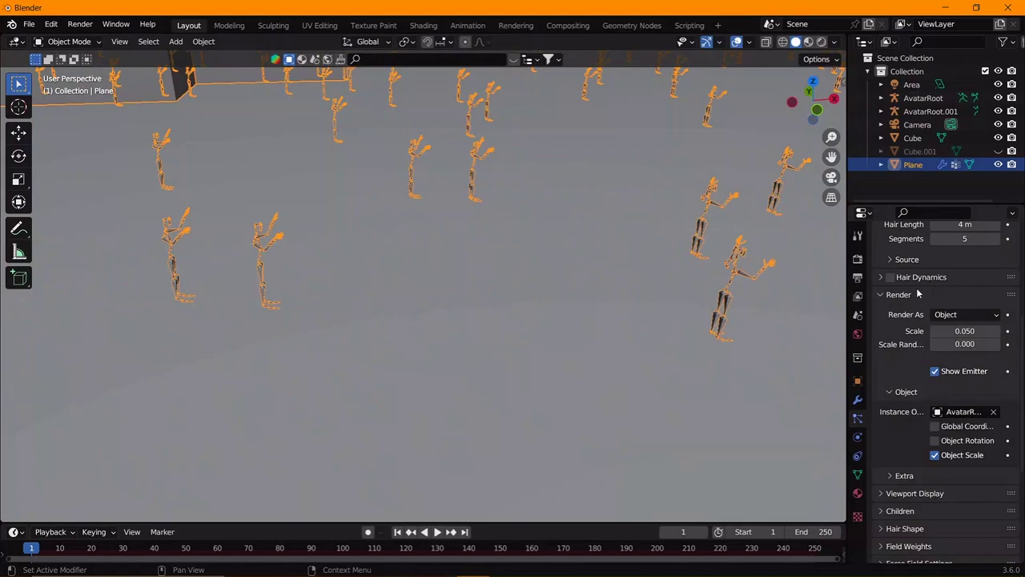
scroll(903, 321, up, 5)
- Set the particle Number to 100 and bring up the Density vertex group choices
click(975, 388)
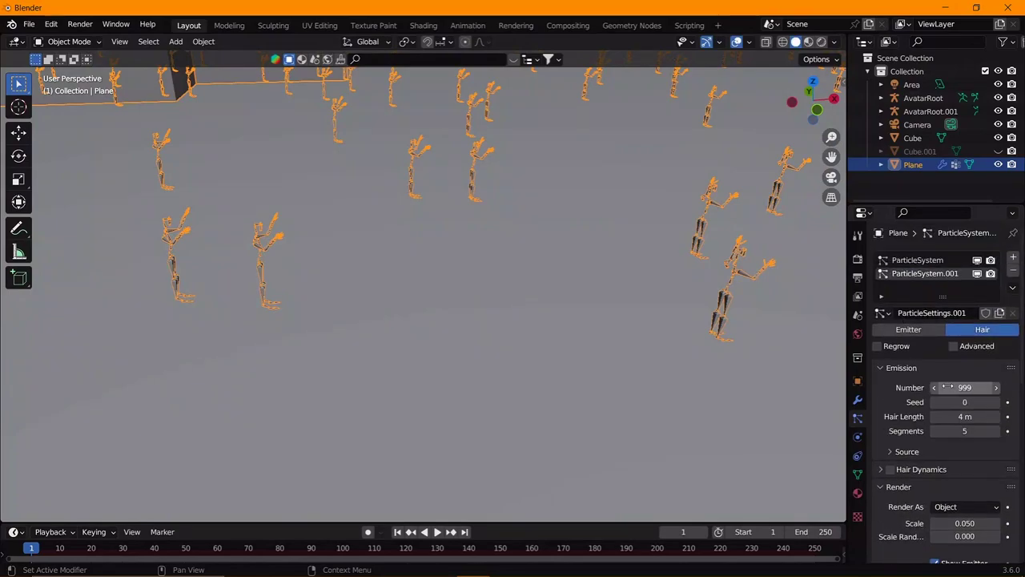
text(100)
key(Return)
scroll(667, 337, down, 5)
scroll(666, 337, down, 5)
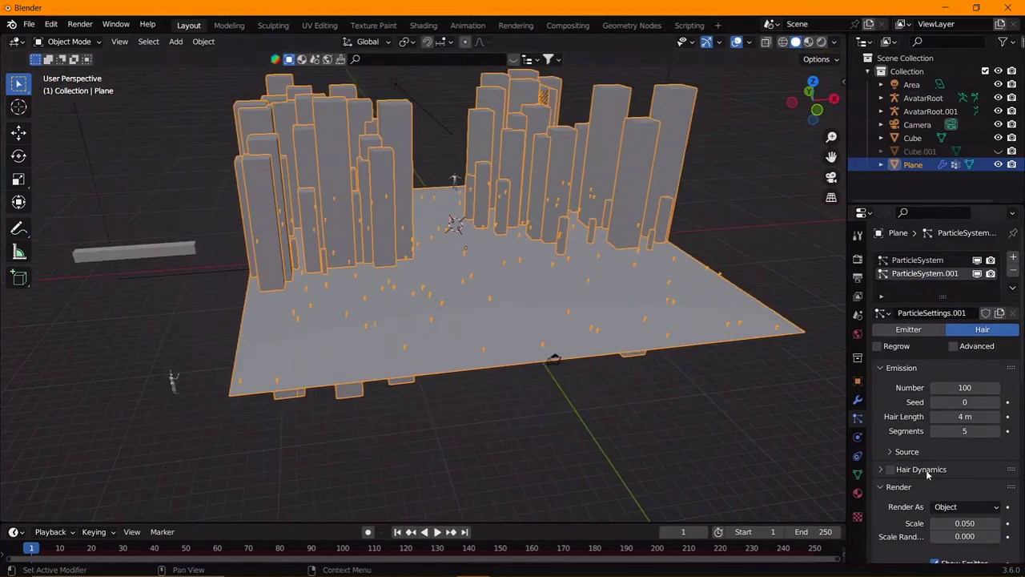
scroll(945, 457, down, 8)
click(957, 430)
- Limit the particle density to the Group.002 vertex group
click(916, 321)
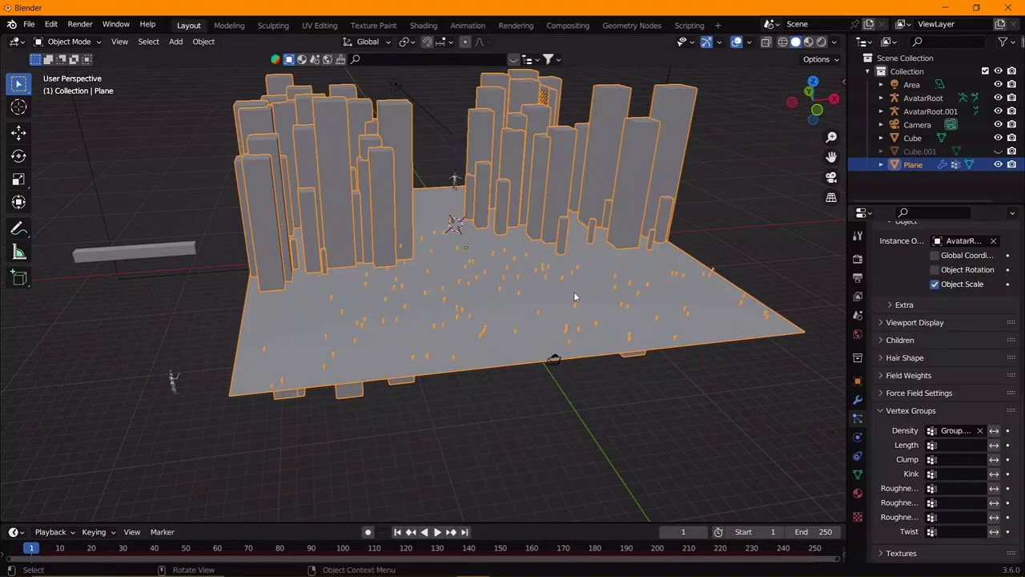
scroll(558, 296, up, 4)
middle_drag(557, 295, 561, 200)
scroll(481, 289, down, 3)
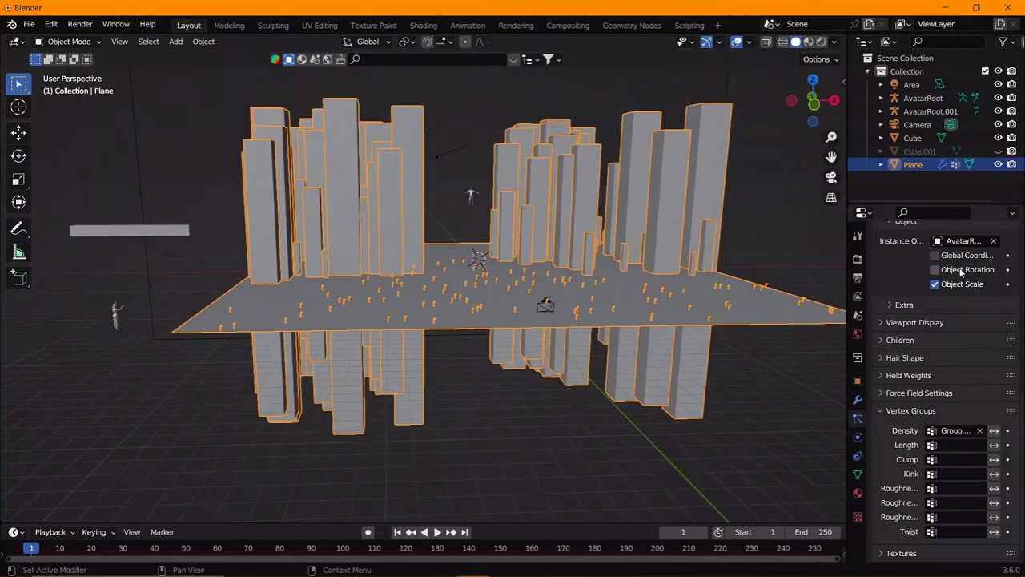
scroll(952, 278, up, 4)
scroll(951, 278, up, 2)
ctrl+scroll(965, 336, up, 1)
ctrl+scroll(964, 336, down, 1)
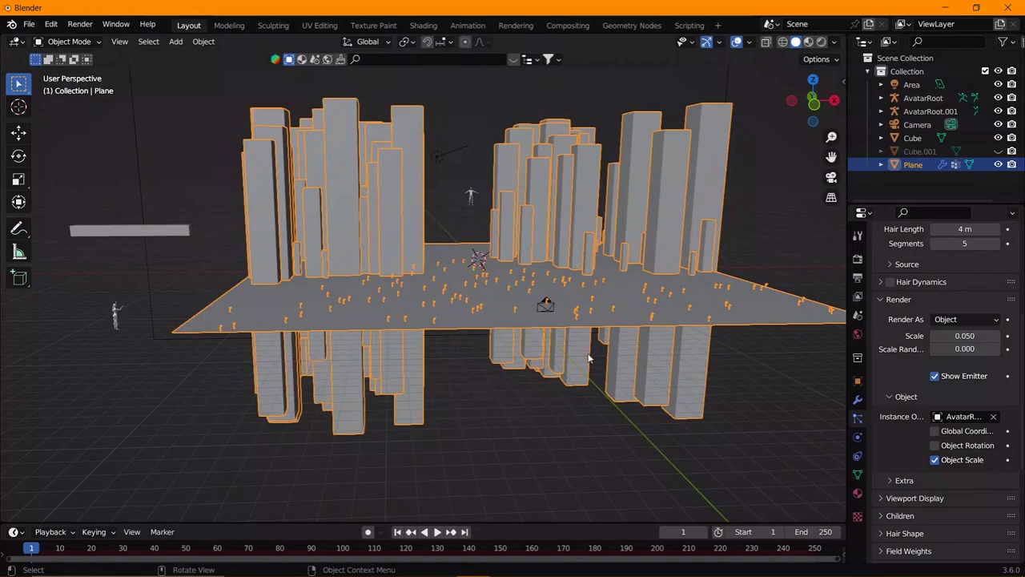
scroll(585, 359, up, 5)
mouse_move(585, 359)
middle_down()
mouse_move(613, 359)
mouse_move(649, 396)
mouse_move(405, 359)
mouse_move(528, 365)
middle_up()
- Switch the instance object to the outfit mesh, enable Object Rotation, and select the avatar
click(993, 415)
click(993, 416)
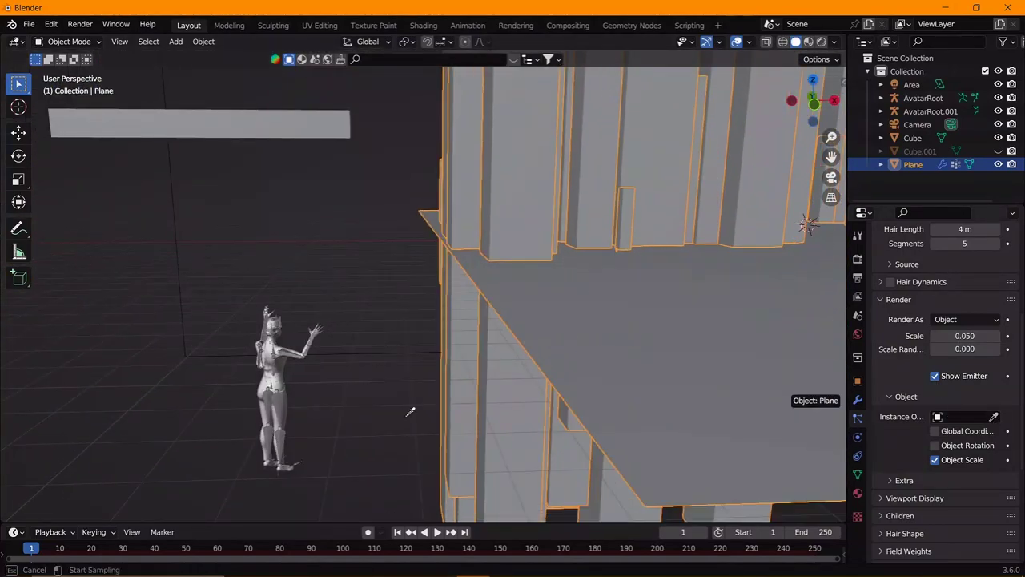
click(279, 358)
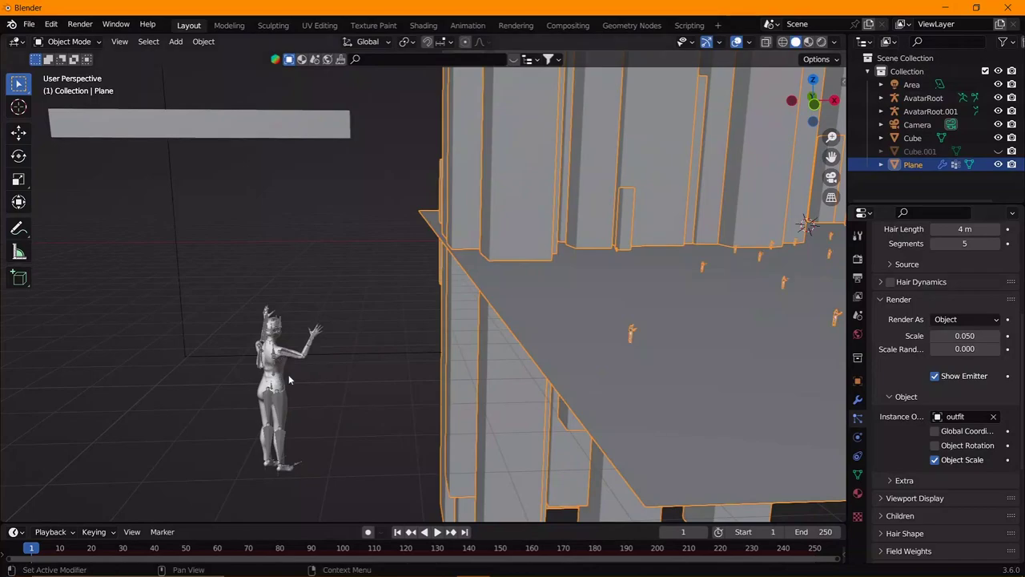
mouse_move(278, 358)
middle_down()
mouse_move(219, 388)
mouse_move(590, 366)
mouse_move(316, 318)
middle_up()
click(934, 445)
click(107, 322)
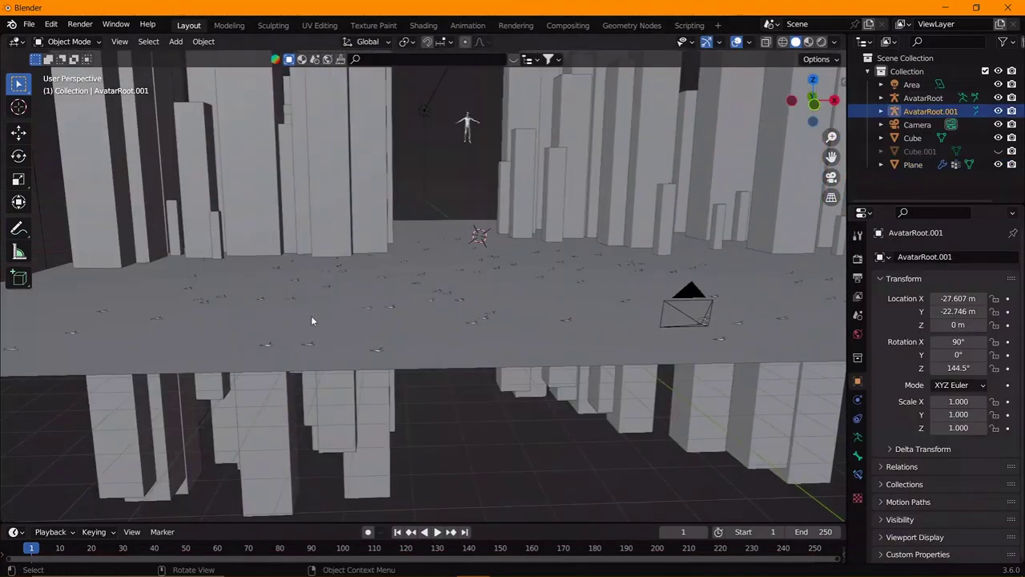
- Stand the avatar upright with a 90° X rotation and set Rotation Y to 89.502°
scroll(490, 349, up, 3)
key(r)
key(x)
key(9)
key(0)
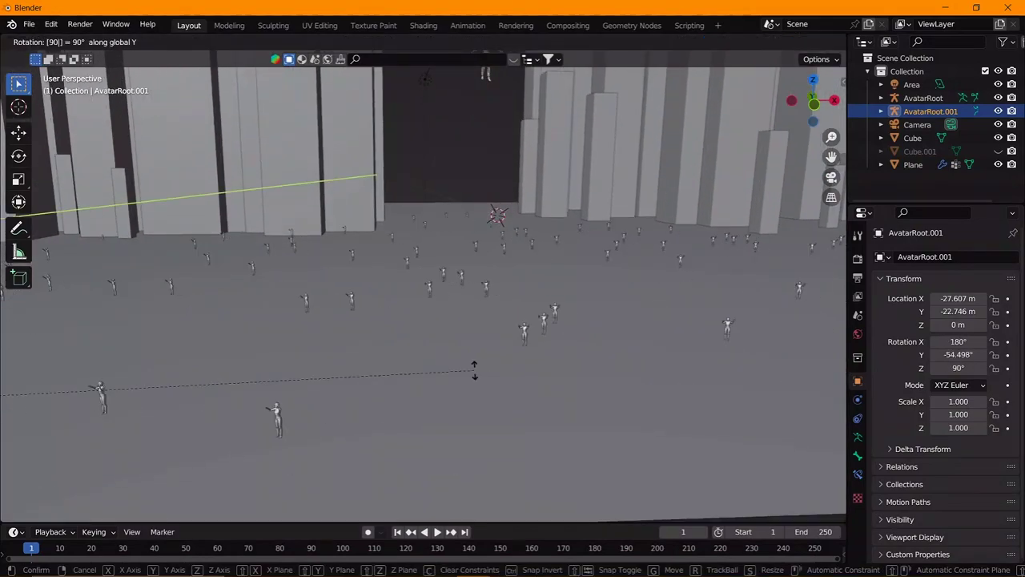
key(Return)
key(r)
key(z)
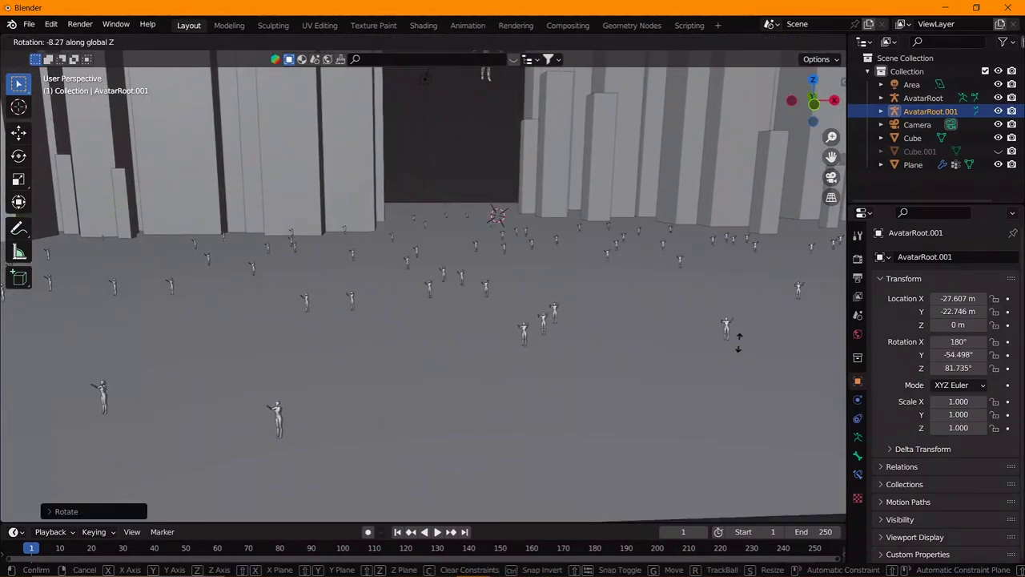
key(Escape)
drag(957, 354, 1001, 354)
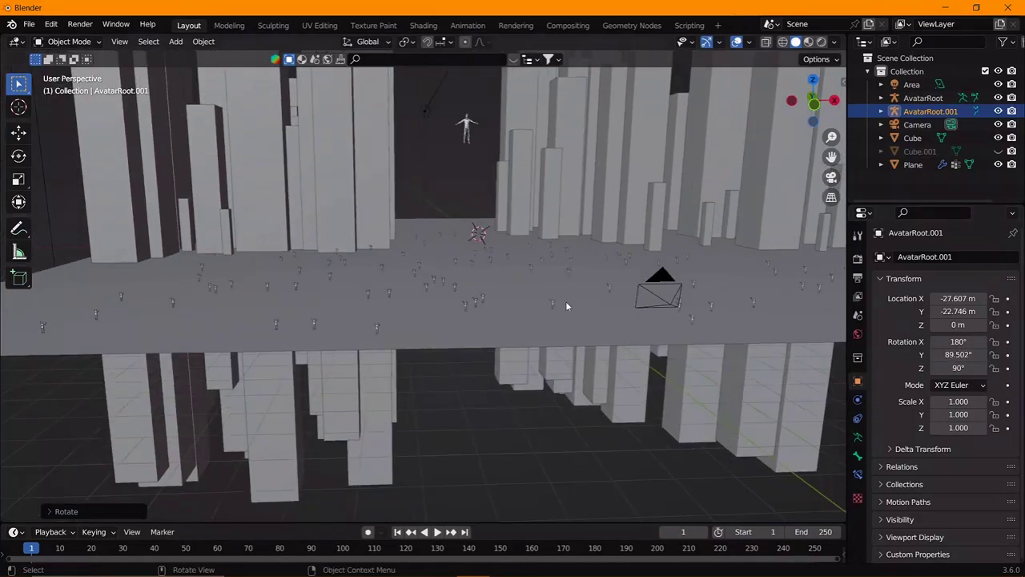
- Select the ground plane and look through the scene camera with overlays hidden
middle_drag(791, 330, 512, 298)
click(512, 298)
key(KP_0)
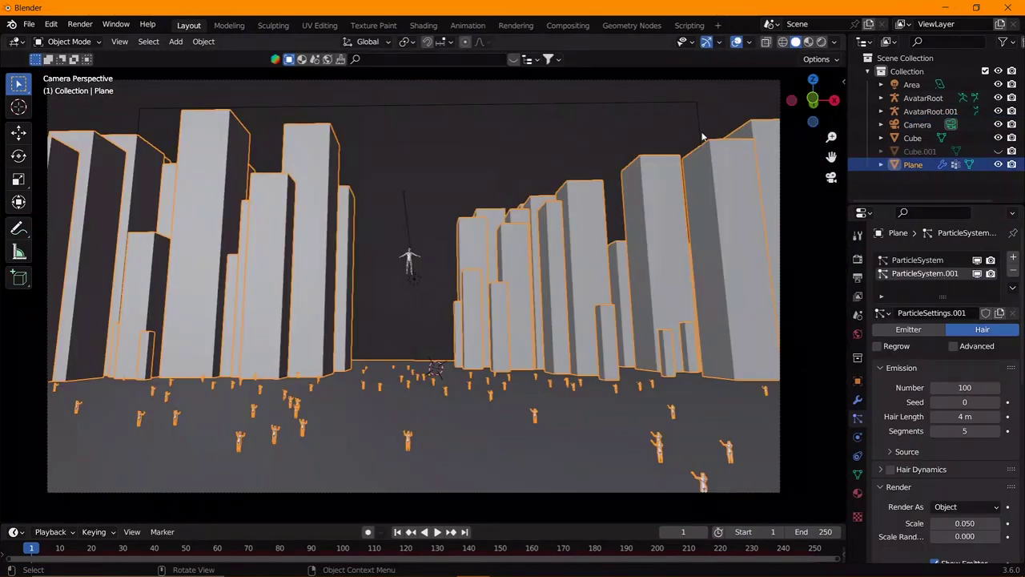
key(shift+alt+z)
scroll(865, 404, down, 2)
scroll(865, 404, up, 2)
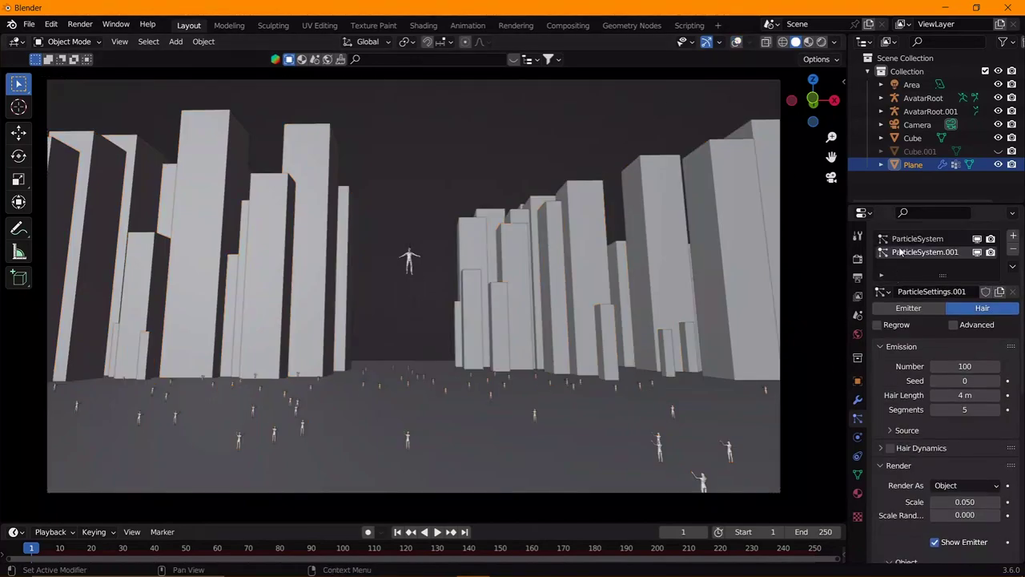
- Scale the avatar figures up, then settle them at a size of 2.009
click(929, 111)
key(s)
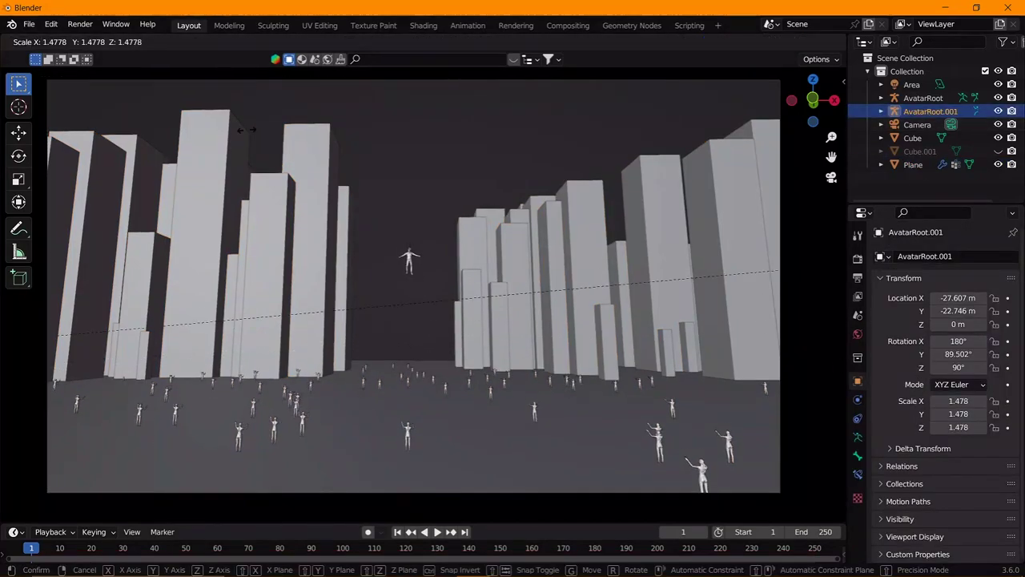
click(436, 123)
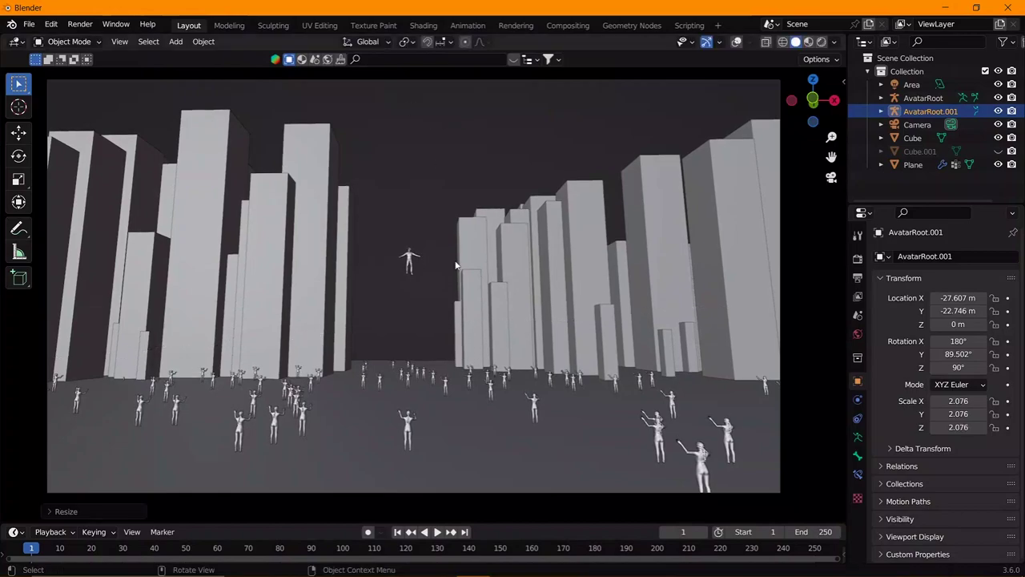
key(s)
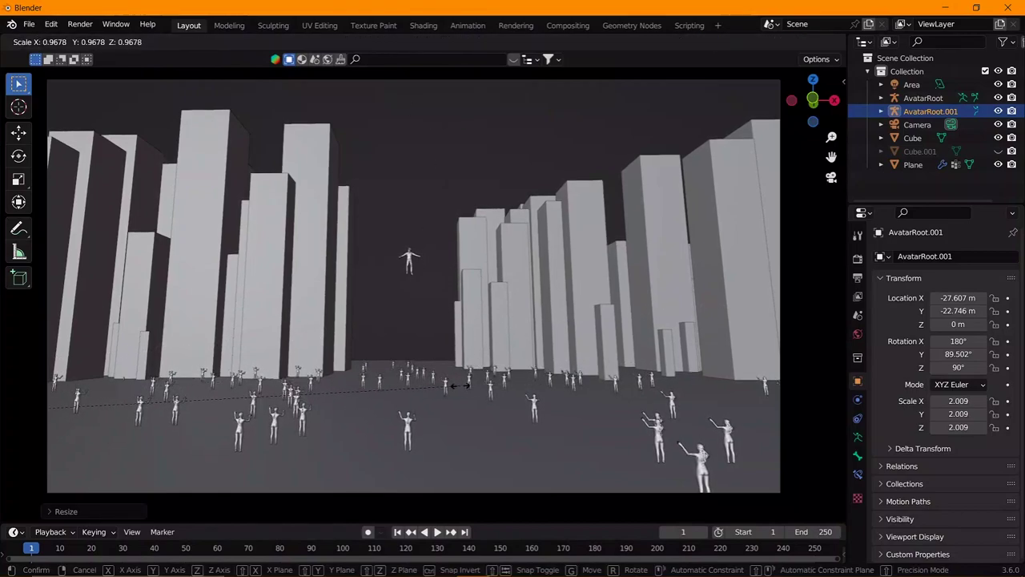
click(676, 388)
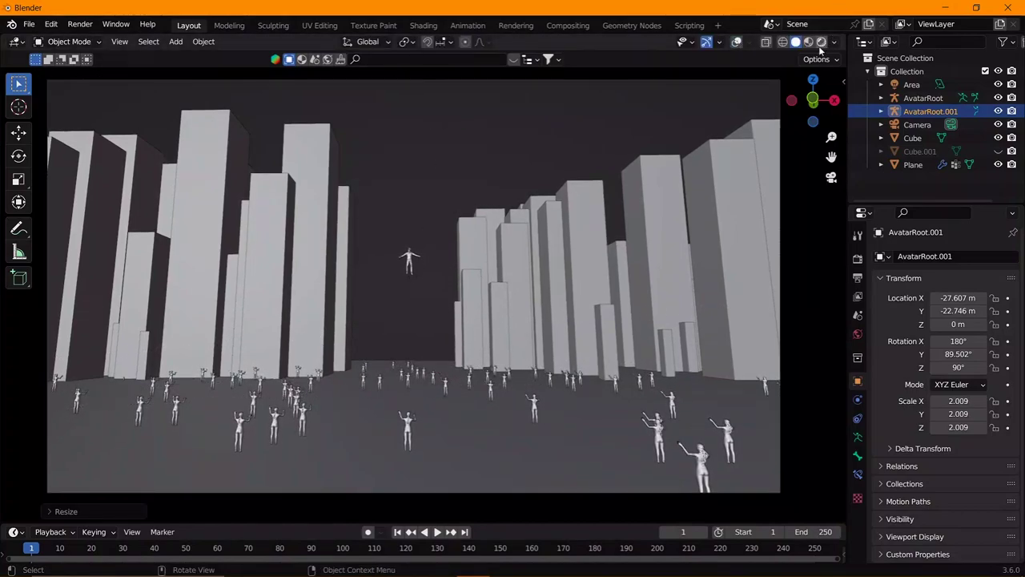
- Raise the ground plane's crowd particle seed to 4
click(955, 164)
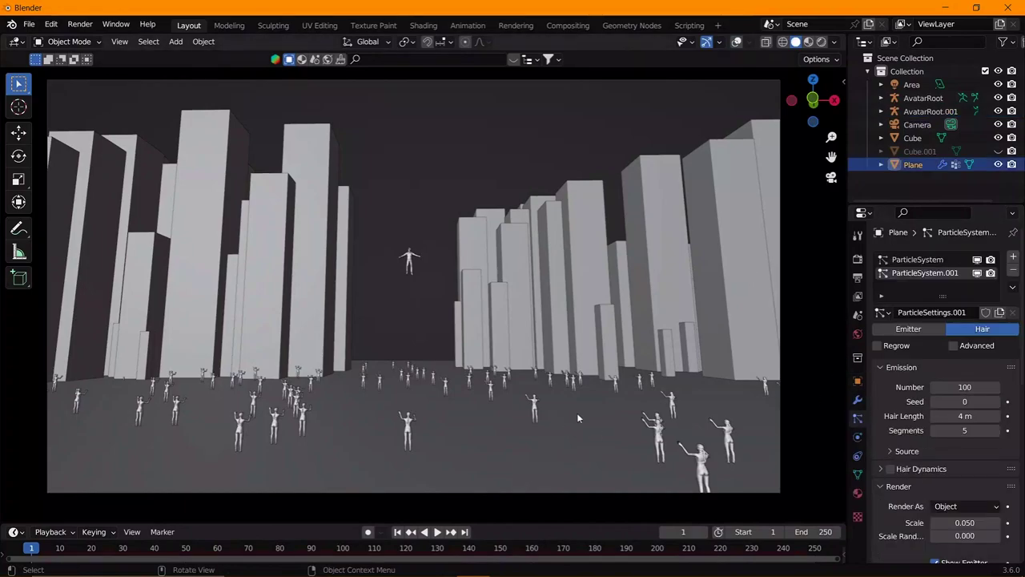
click(997, 402)
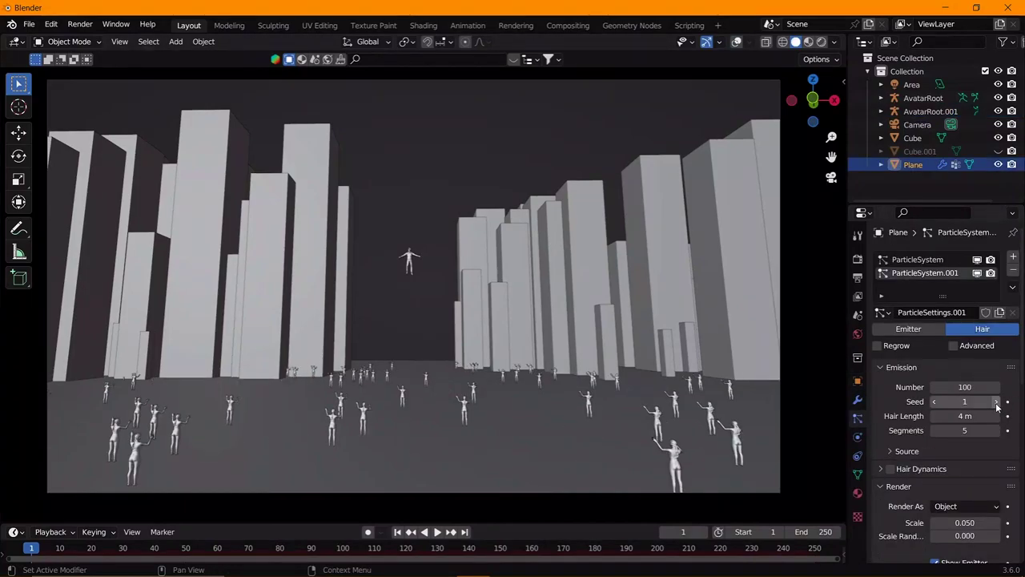
click(997, 402)
click(997, 402)
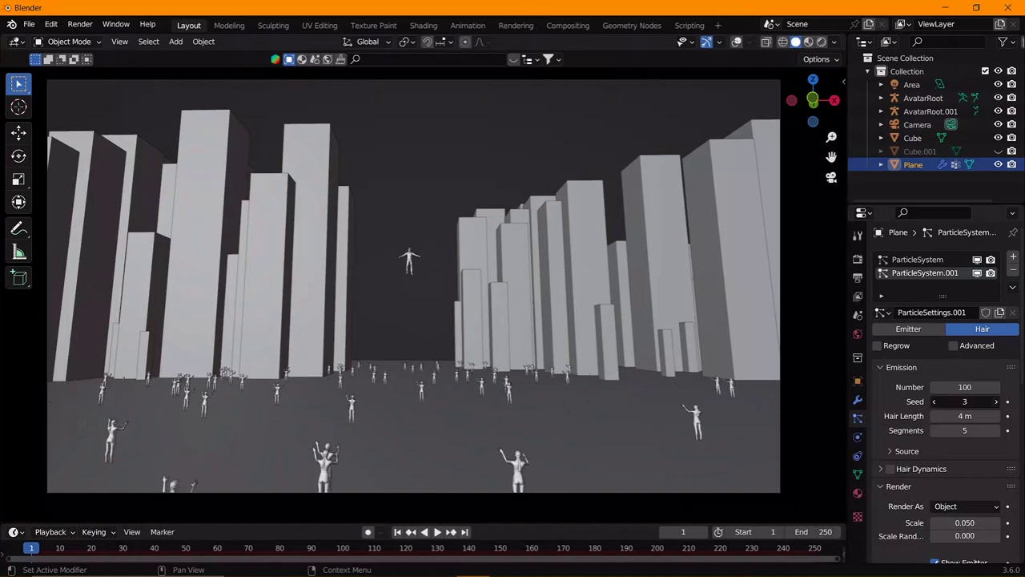
click(997, 402)
- Preview in rendered shading, return to solid with overlays on, and orbit out of camera view
click(821, 42)
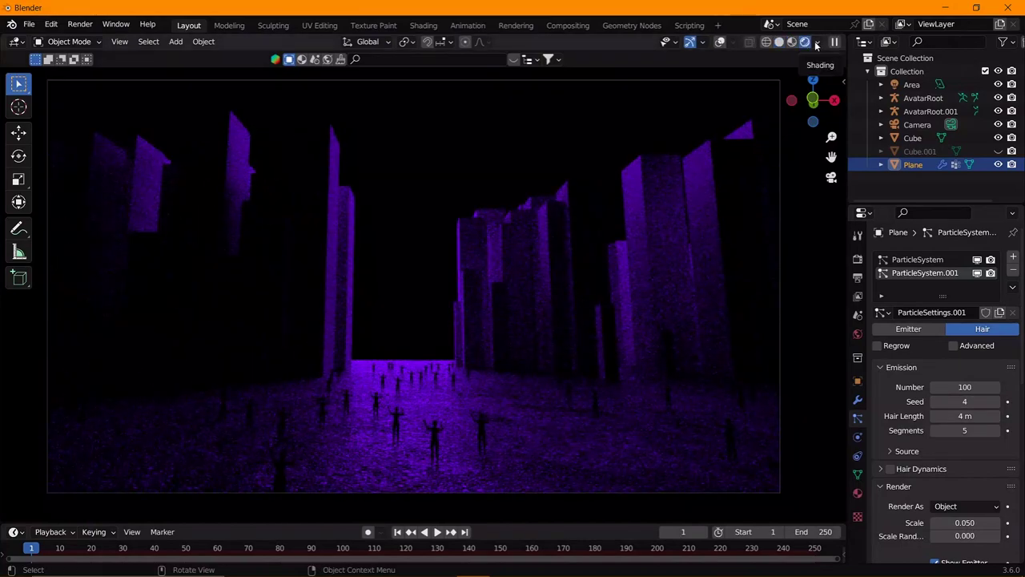
click(779, 43)
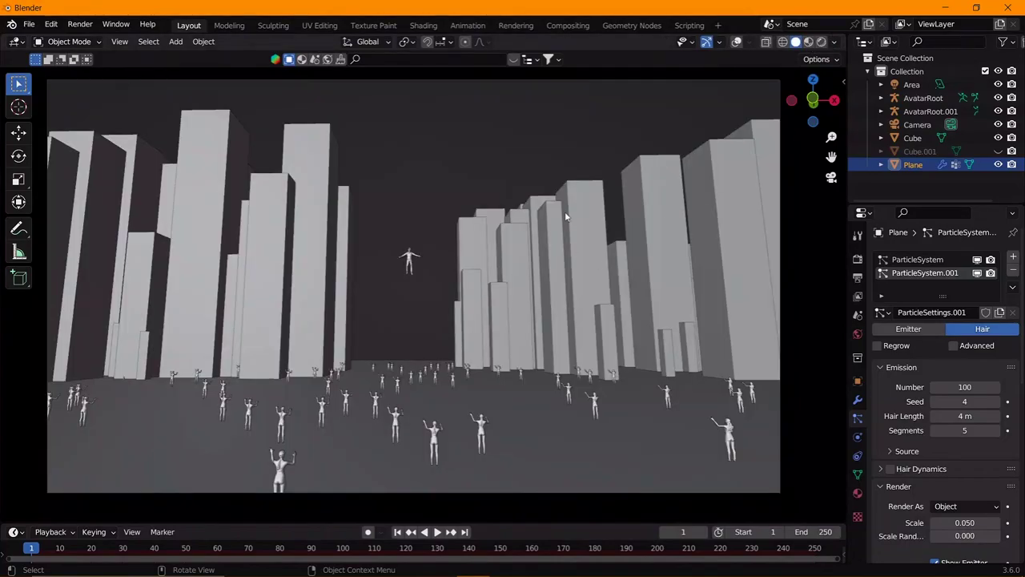
click(737, 42)
middle_drag(497, 343, 505, 401)
scroll(457, 293, down, 3)
- In Edit Mode, circle-select the plane's central vertices toward its lower edge
scroll(423, 310, down, 3)
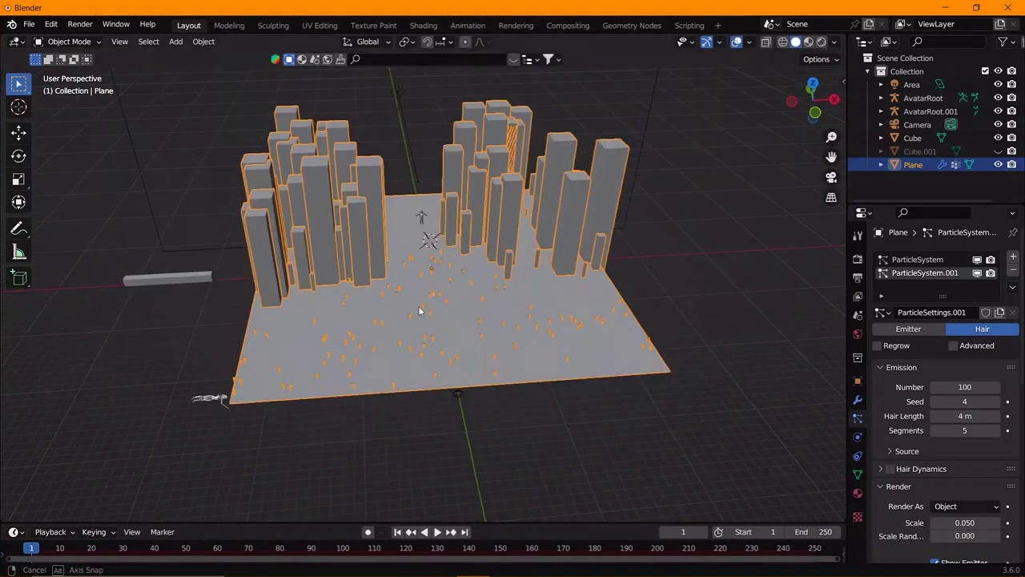
key(Tab)
middle_drag(438, 302, 425, 302)
key(alt+a)
key(c)
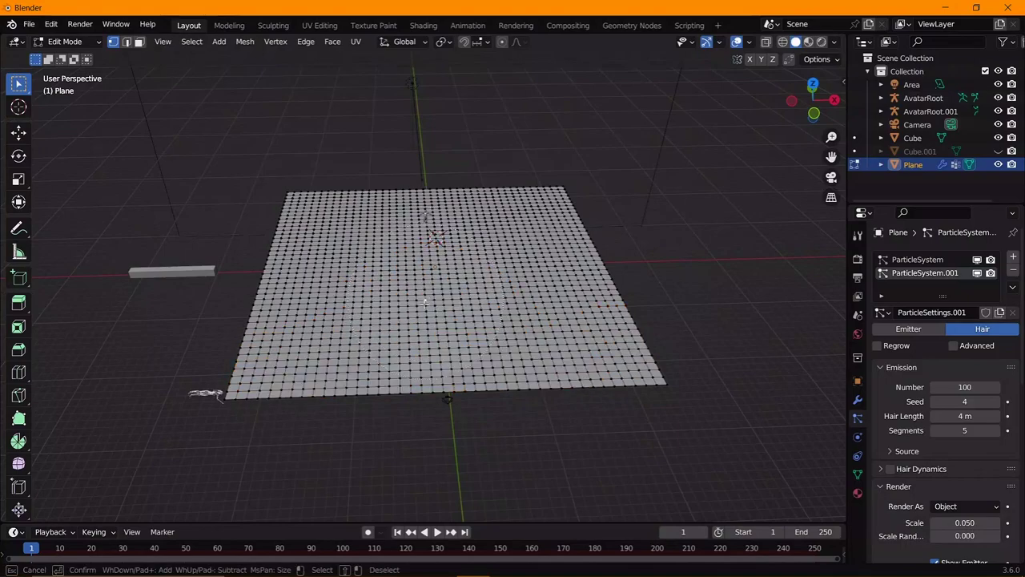
drag(420, 286, 437, 352)
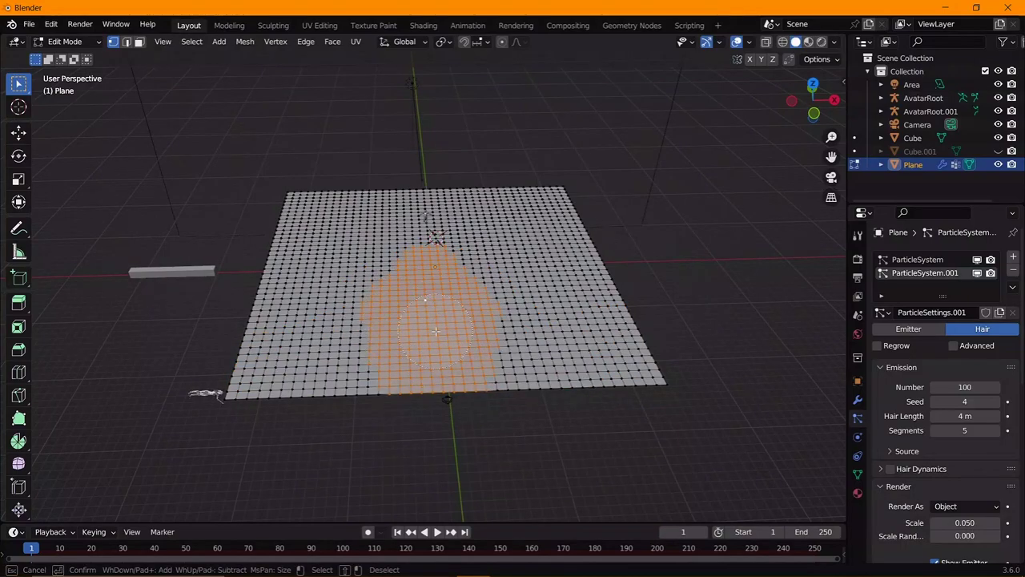
right_click(434, 331)
- Assign the selected vertices to a vertex group and use it for particle density
click(857, 474)
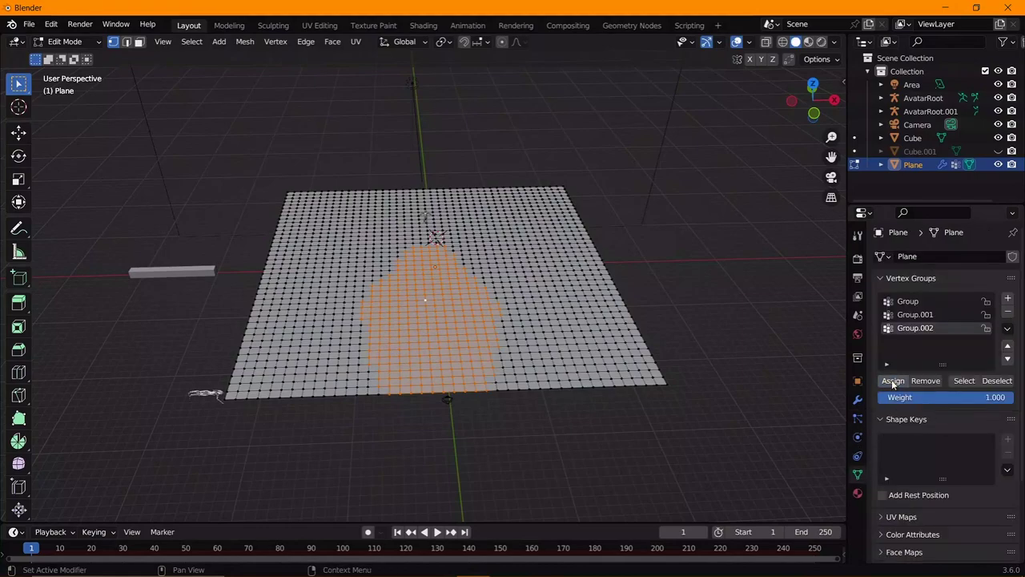
click(893, 382)
key(Tab)
click(857, 418)
scroll(950, 433, down, 5)
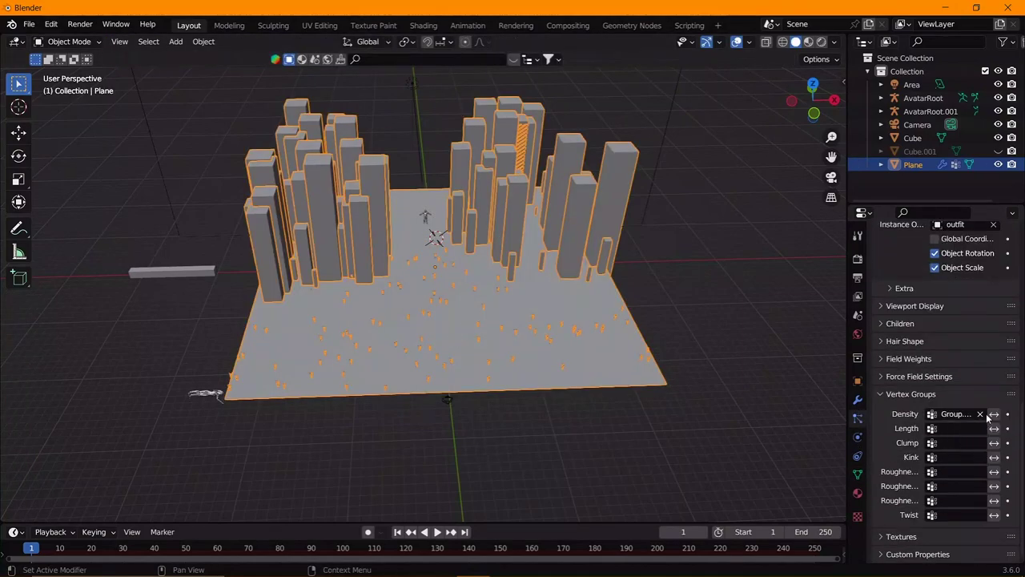
click(957, 413)
click(920, 459)
- Set the new Group.003 vertex group as the density source, then view through the camera without overlays
key(Tab)
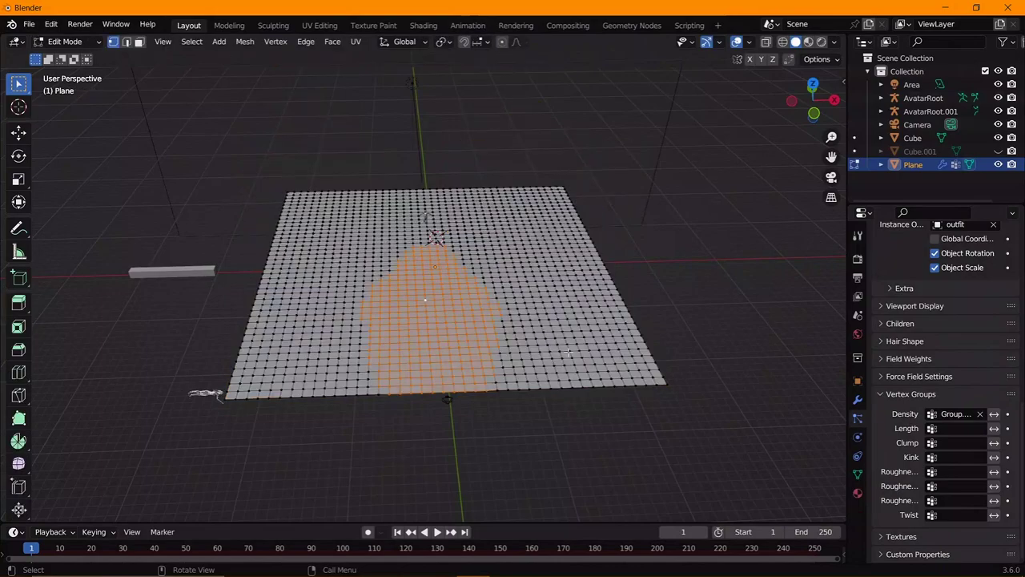
click(856, 474)
scroll(961, 305, up, 3)
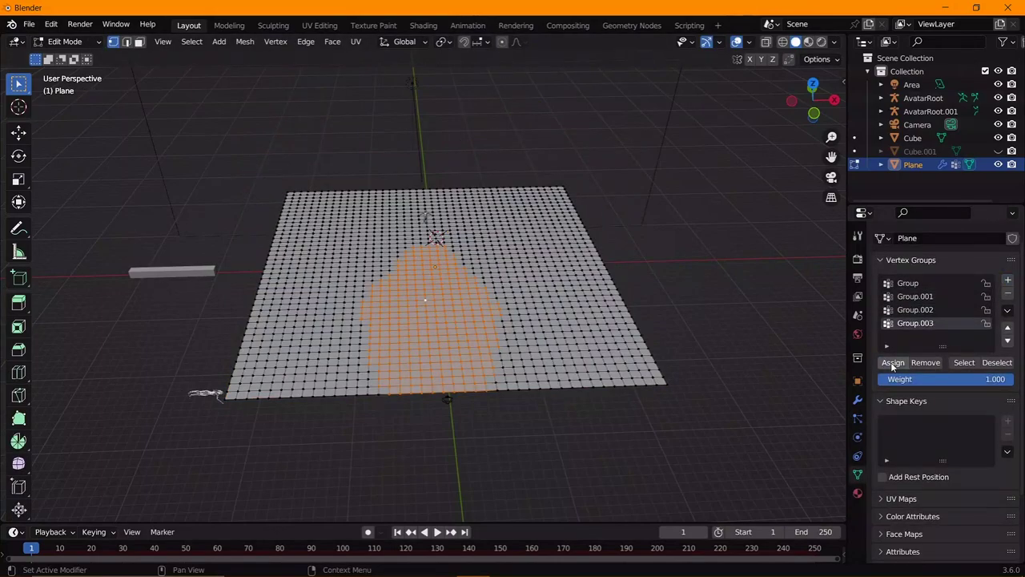
key(Tab)
click(857, 418)
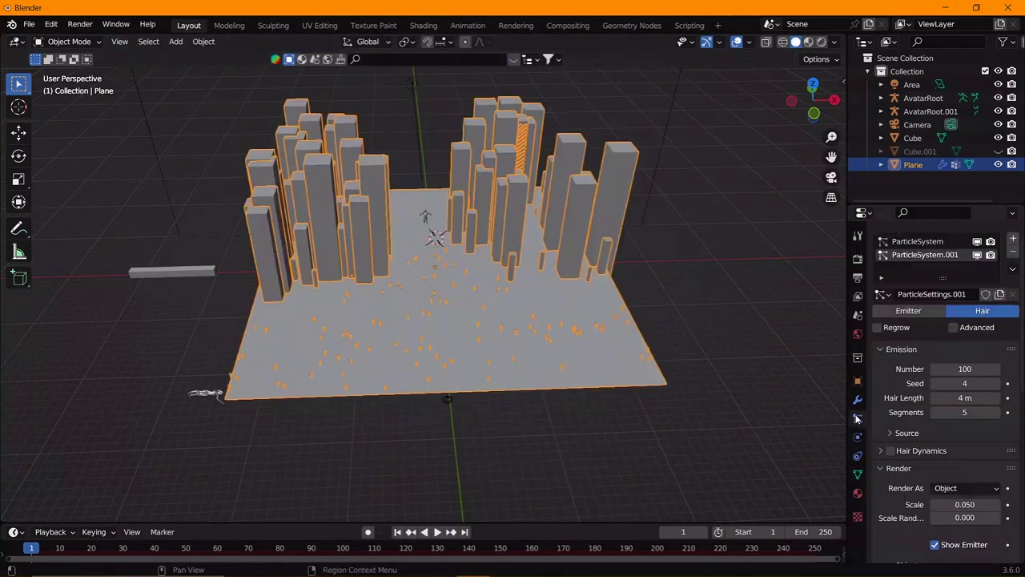
scroll(964, 437, down, 5)
scroll(968, 432, down, 3)
click(972, 430)
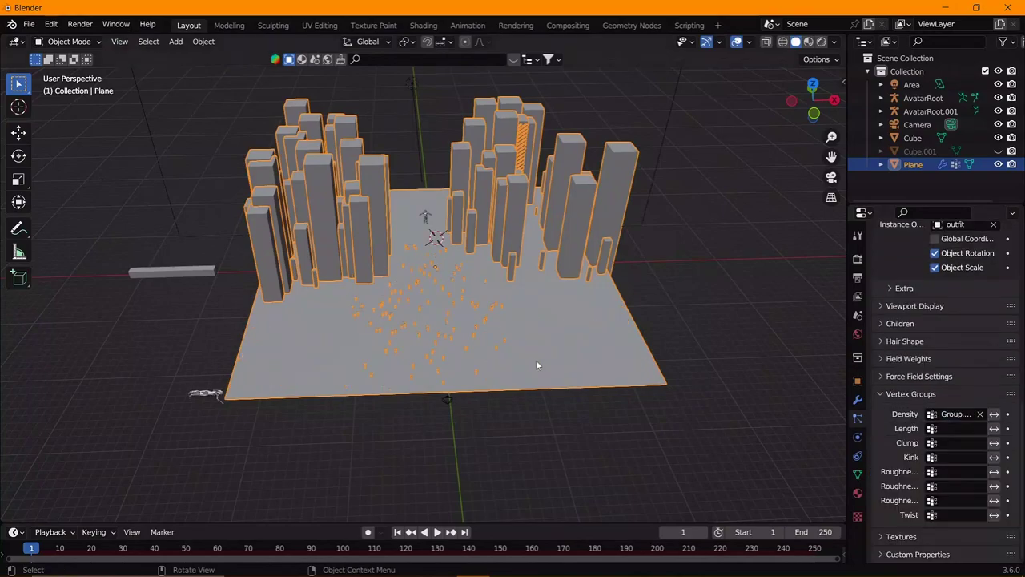
key(KP_0)
click(737, 42)
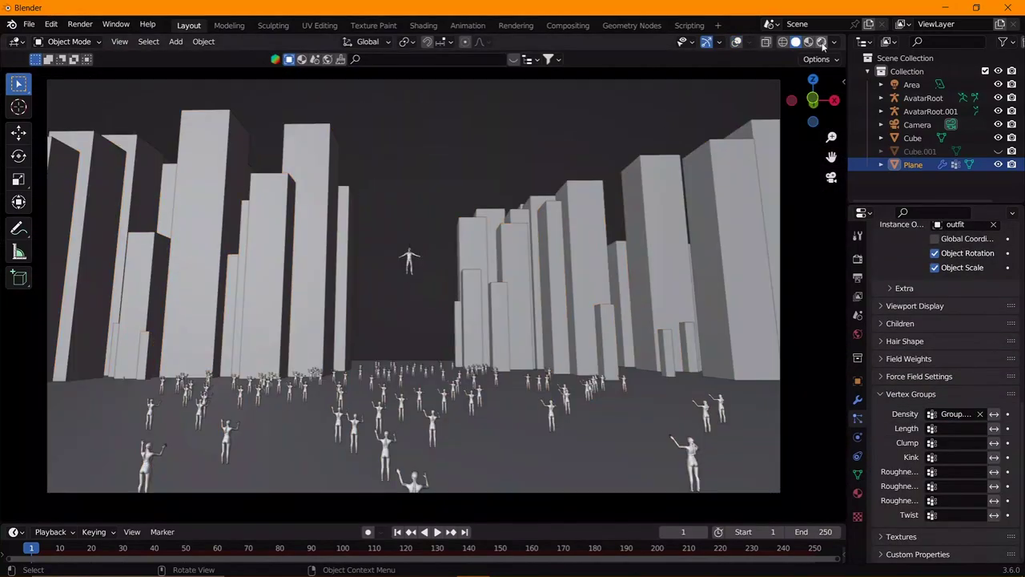
- Switch to Rendered shading and unhide the Cube.001 fog volume in the Outliner
click(821, 41)
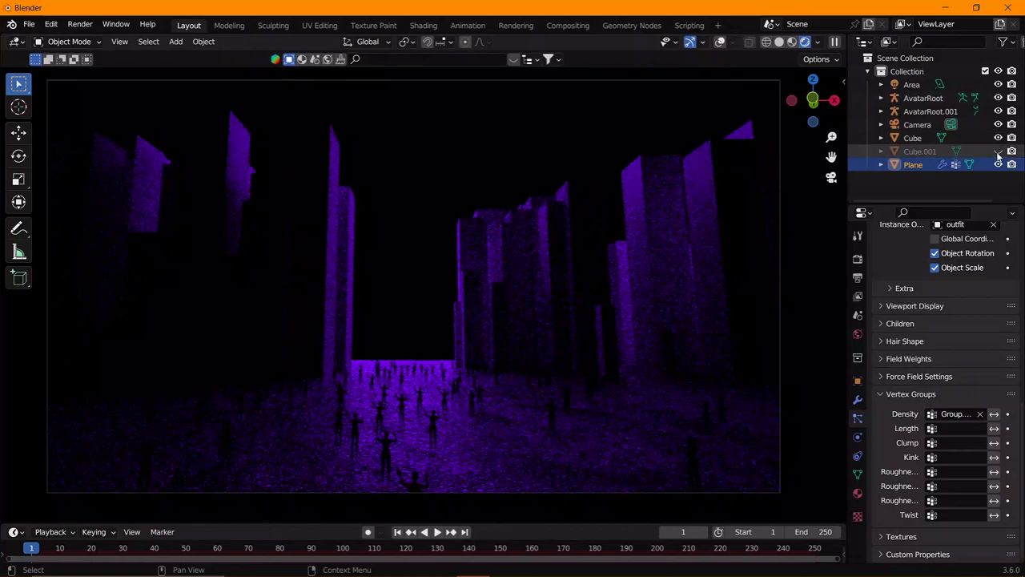
click(998, 151)
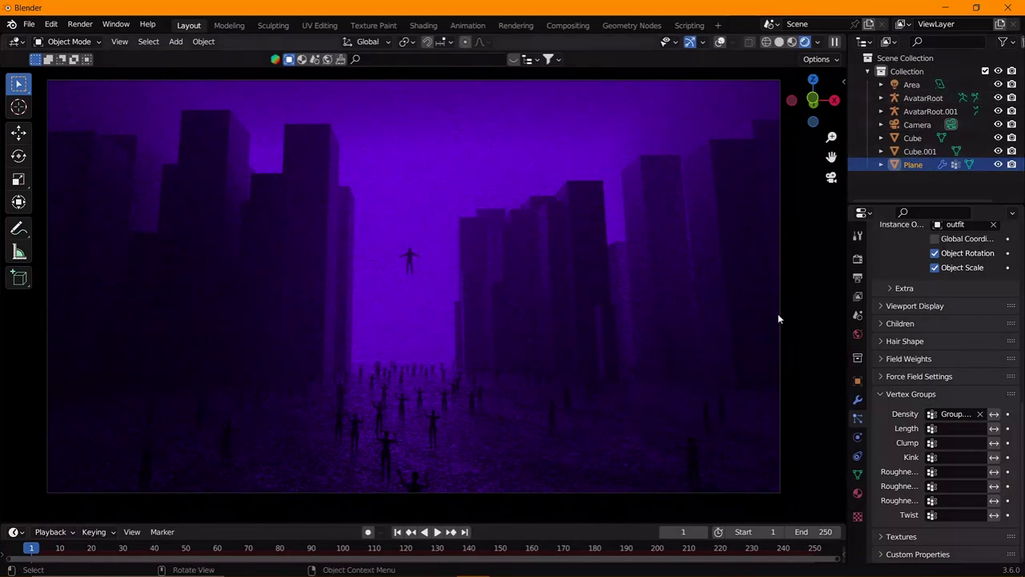
click(911, 84)
click(858, 437)
click(957, 346)
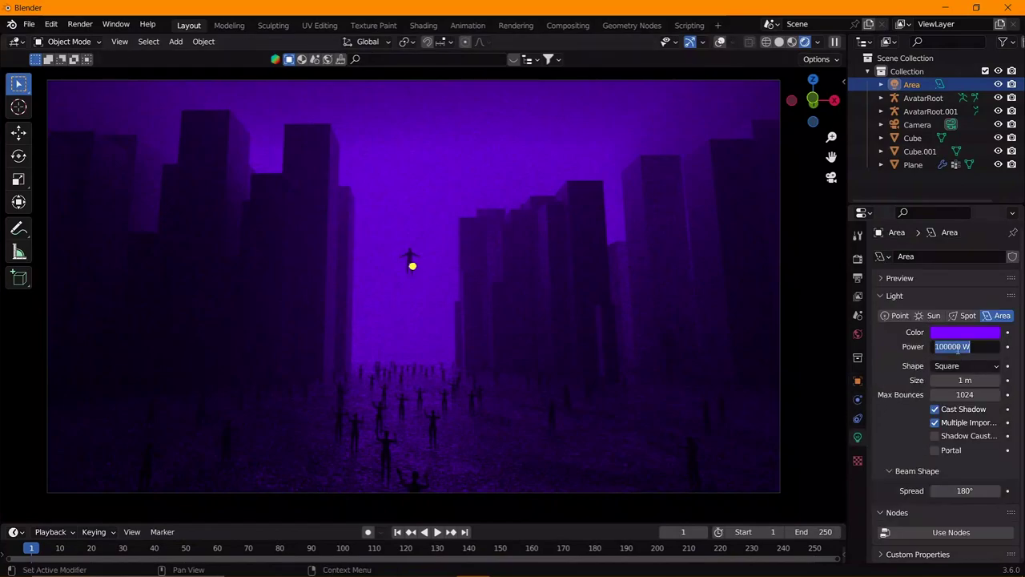
click(952, 347)
text(0)
key(Return)
click(959, 347)
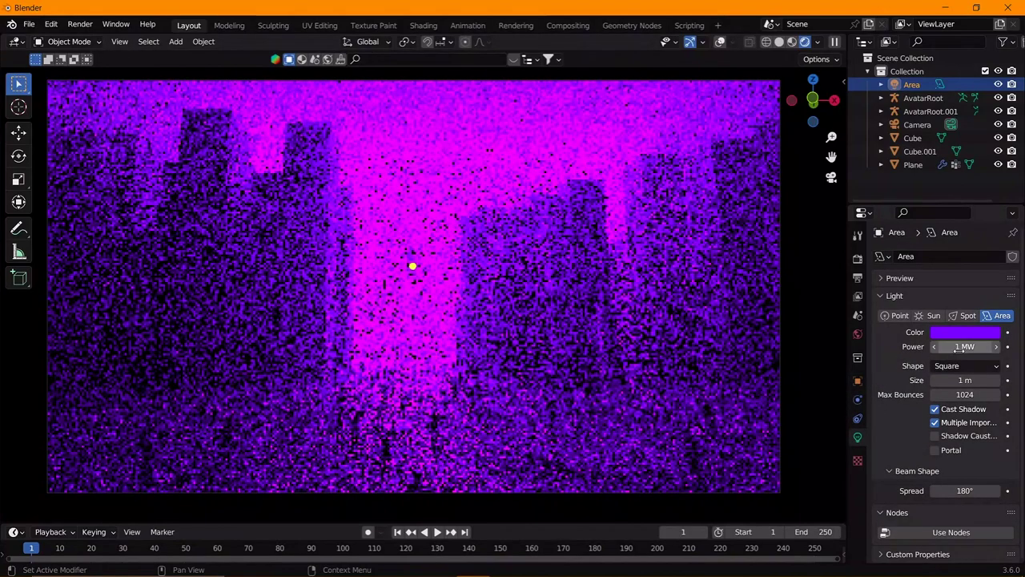
key(Return)
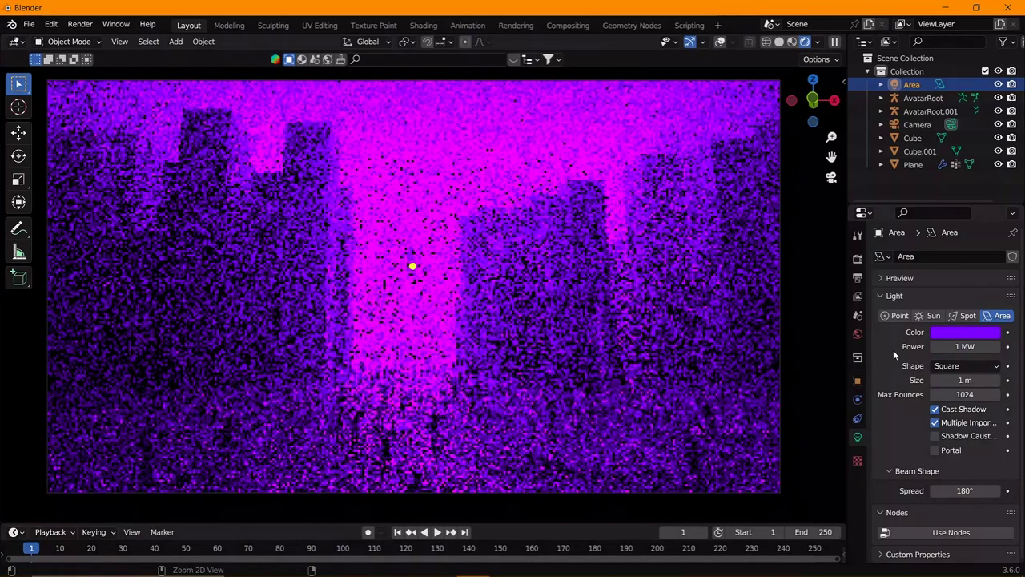
key(ctrl+z)
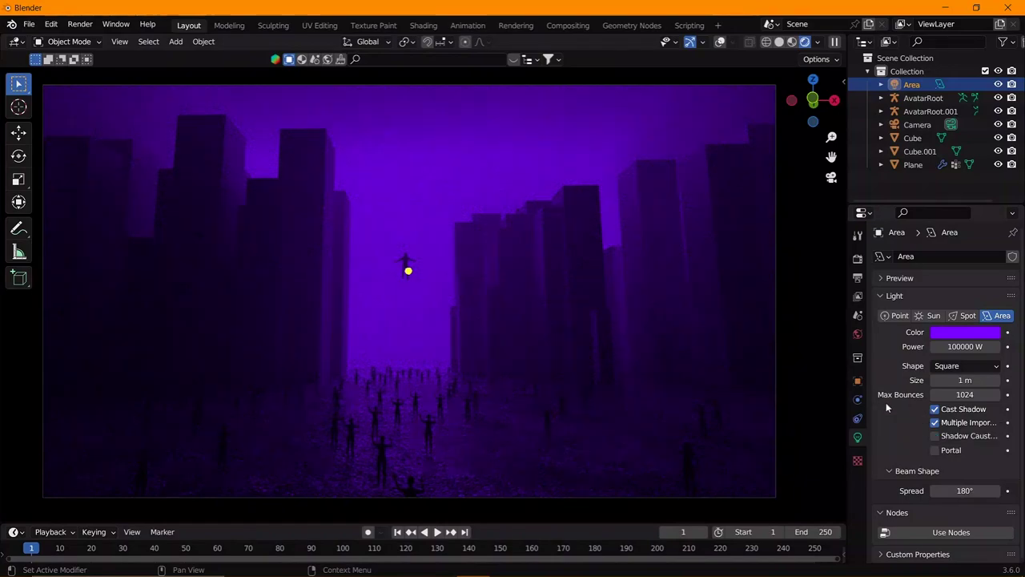
click(767, 242)
click(779, 42)
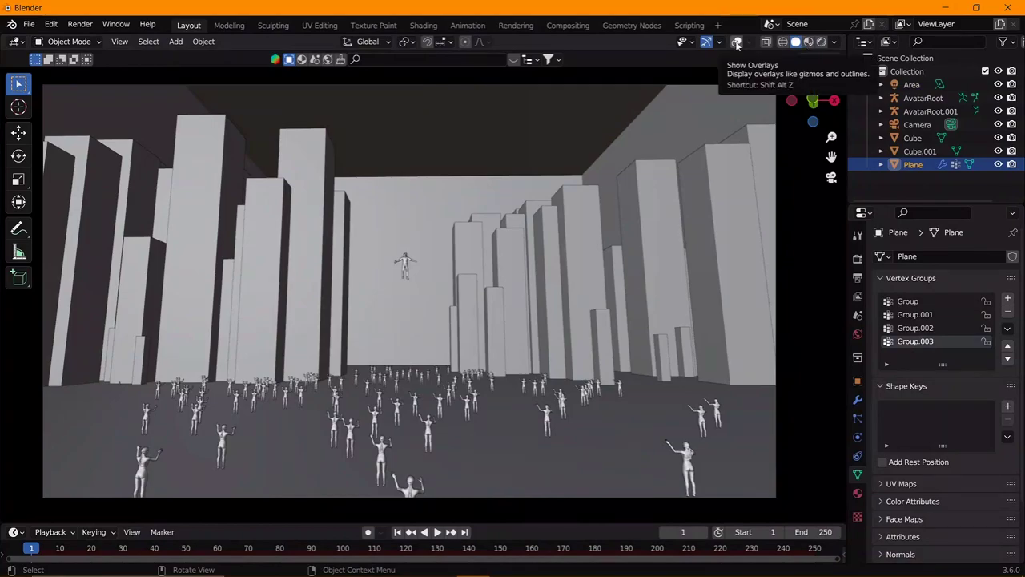
- Set the building particles' Source Distribution to Random
click(858, 381)
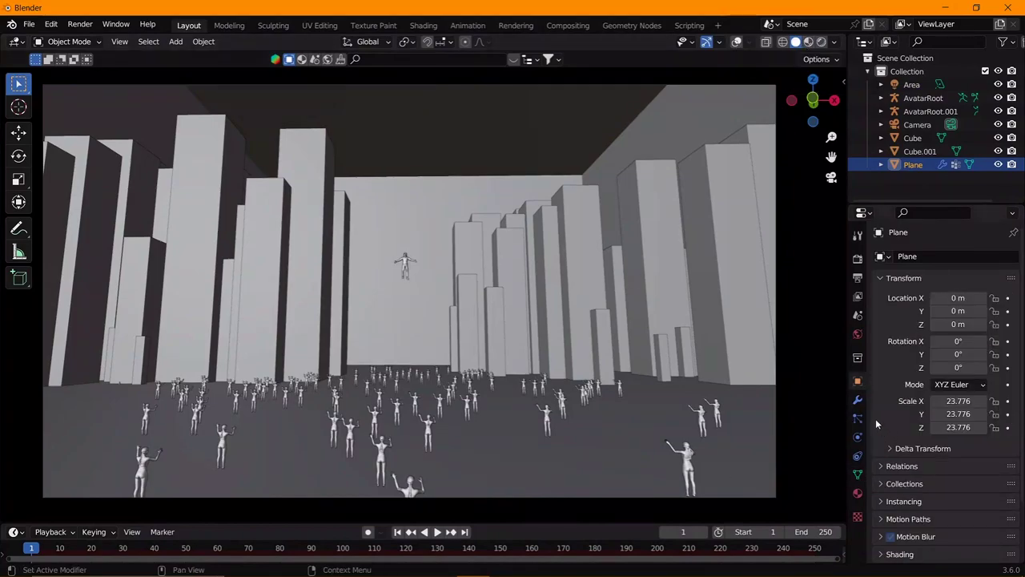
click(858, 417)
scroll(972, 446, down, 3)
click(945, 287)
click(965, 328)
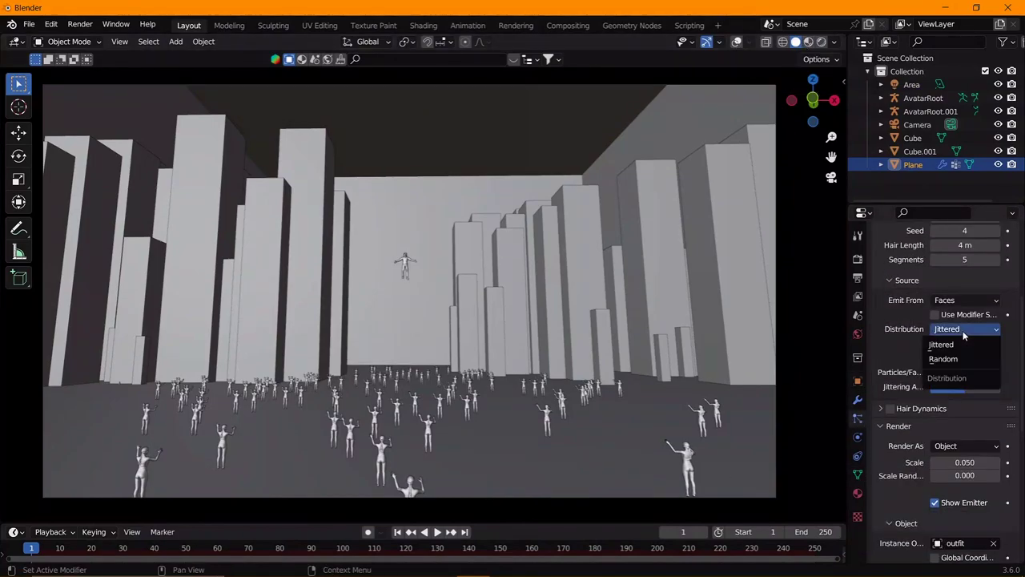
click(958, 361)
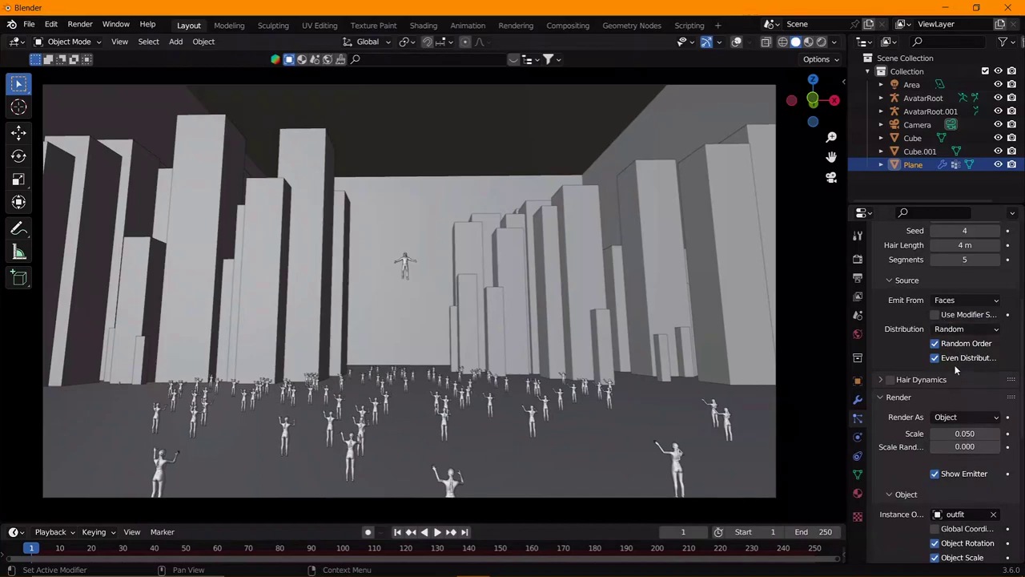
scroll(955, 368, up, 3)
key(ctrl+z)
key(ctrl+z)
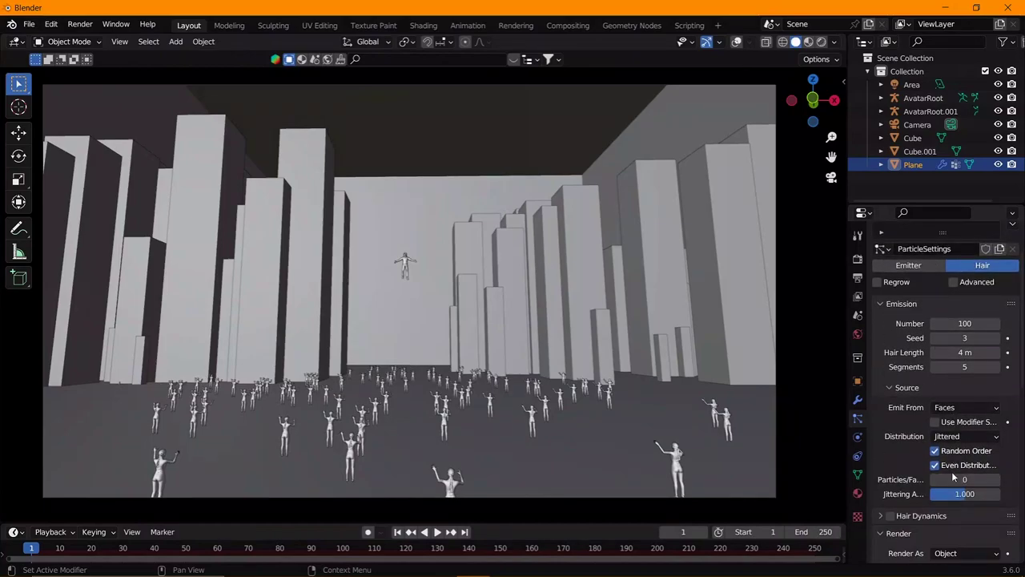
scroll(953, 476, down, 1)
click(965, 415)
click(954, 432)
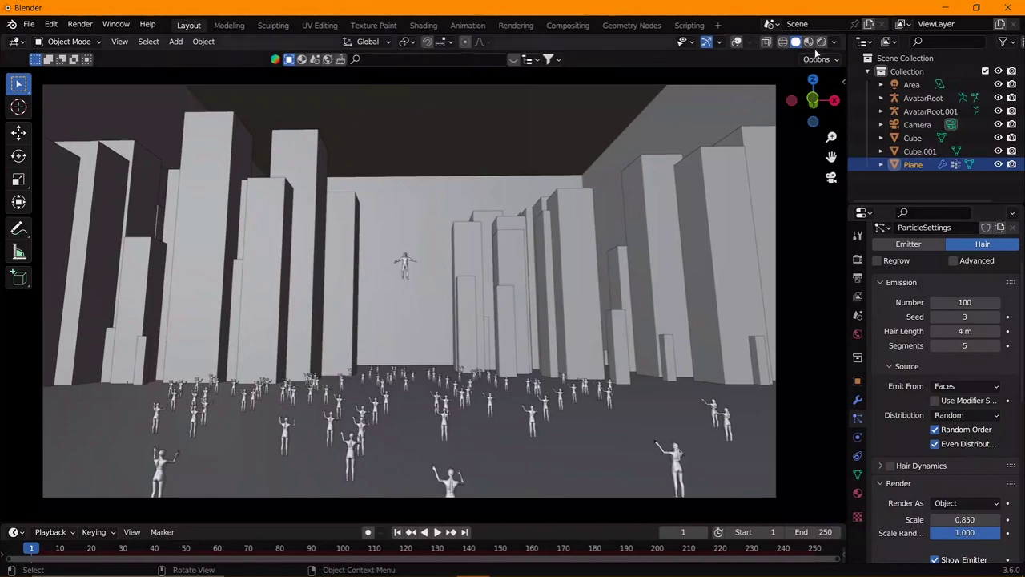
- Limit final render Max Samples to 10 and start Render Image
click(857, 259)
click(977, 466)
text(10)
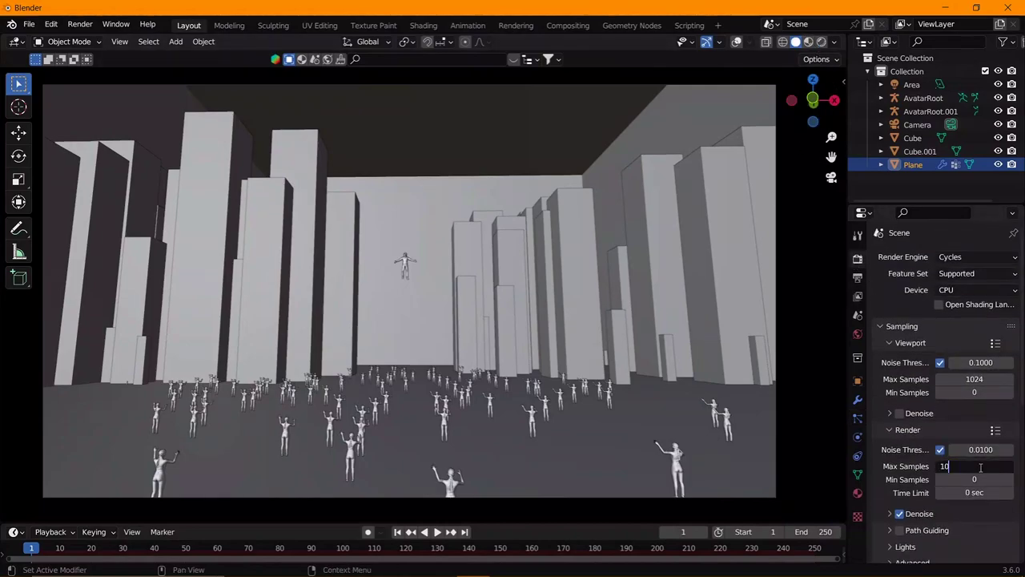
key(Return)
click(116, 24)
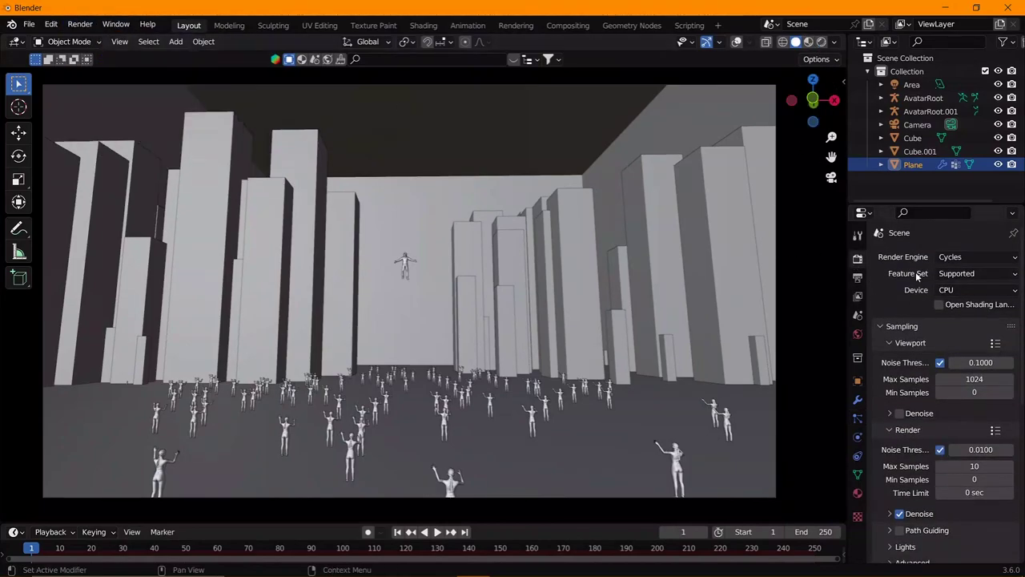
click(80, 24)
click(104, 40)
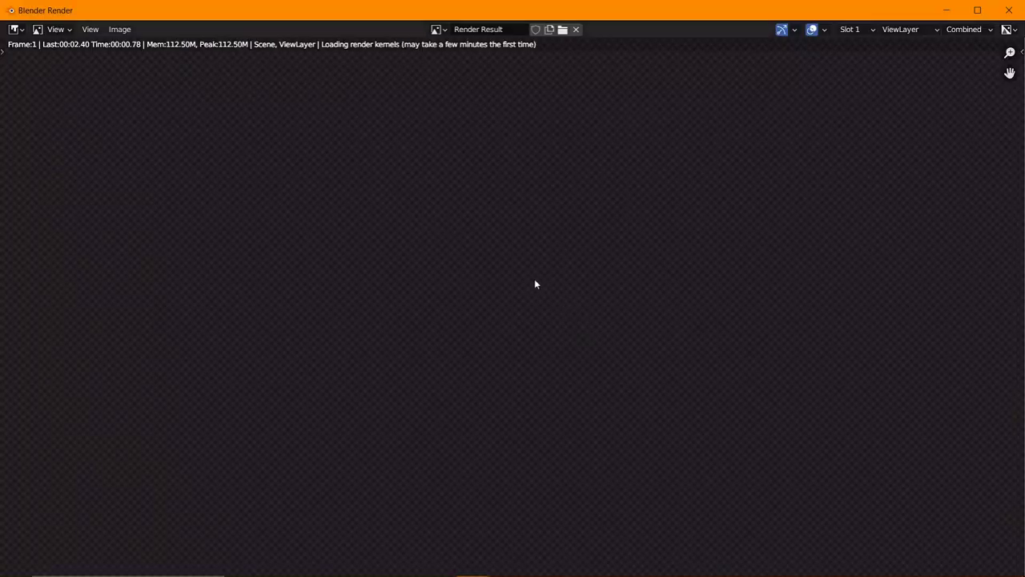